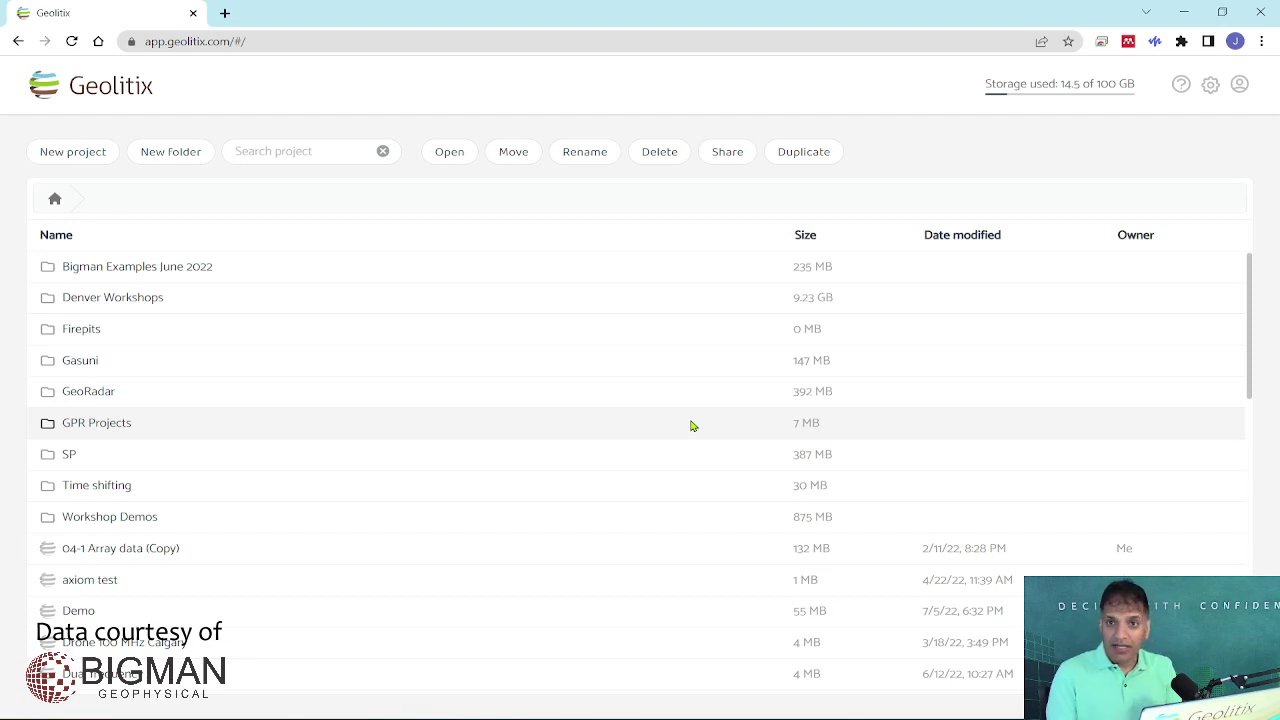
Create a new folder named 'Bigman Chicago'
left_click(174, 152)
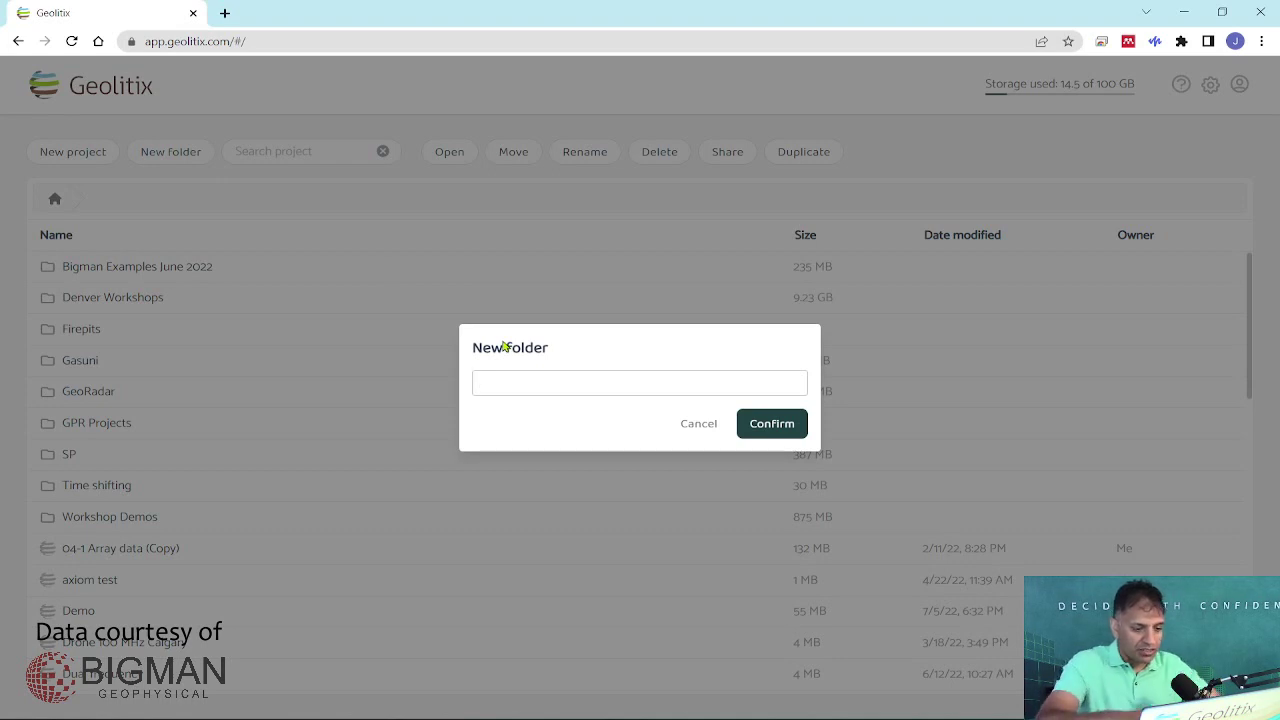
type("Bigman ")
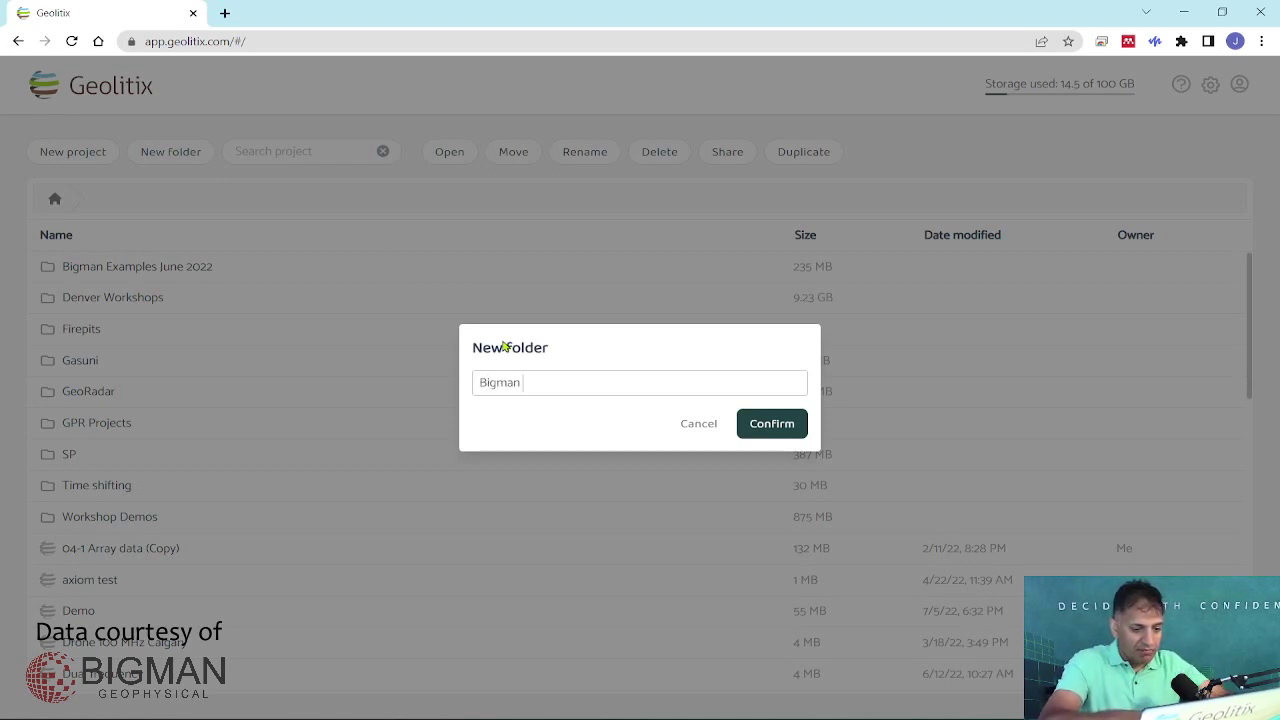
type("Chicago")
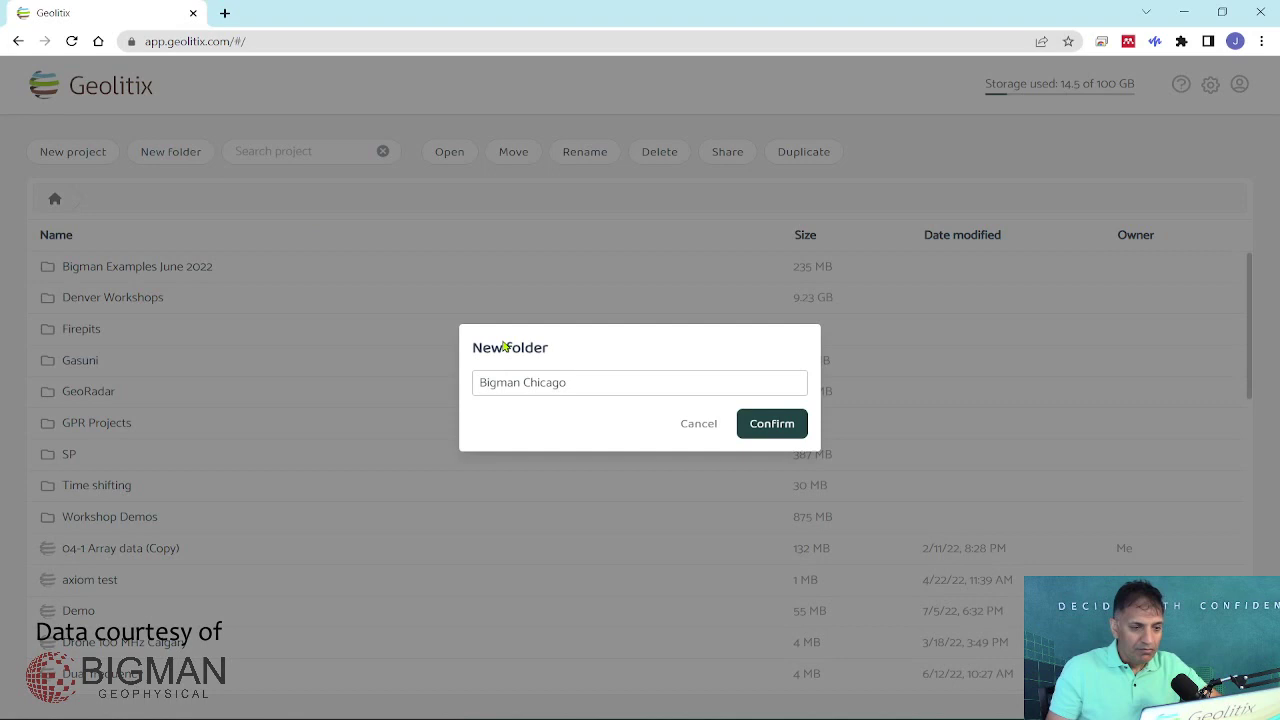
left_click(755, 424)
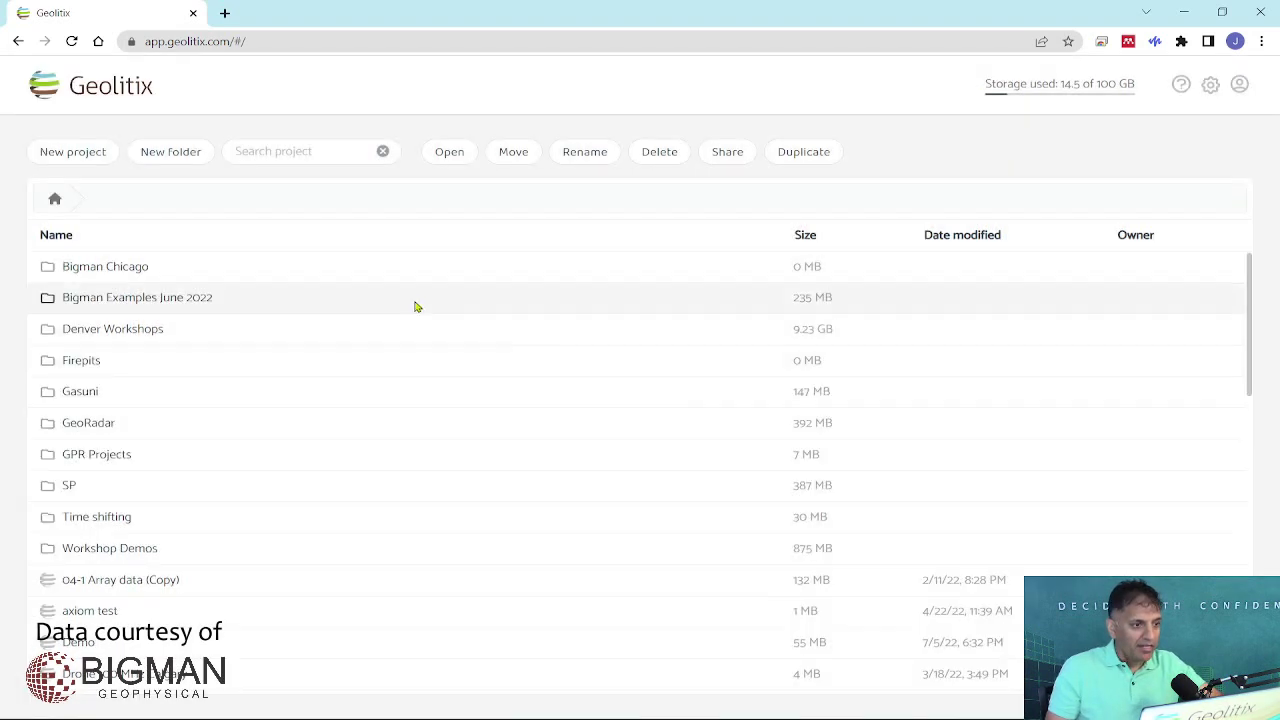
Inside Bigman Chicago, create the 'Chicago Crane' project with Equally spaced traces positioning
double_click(340, 272)
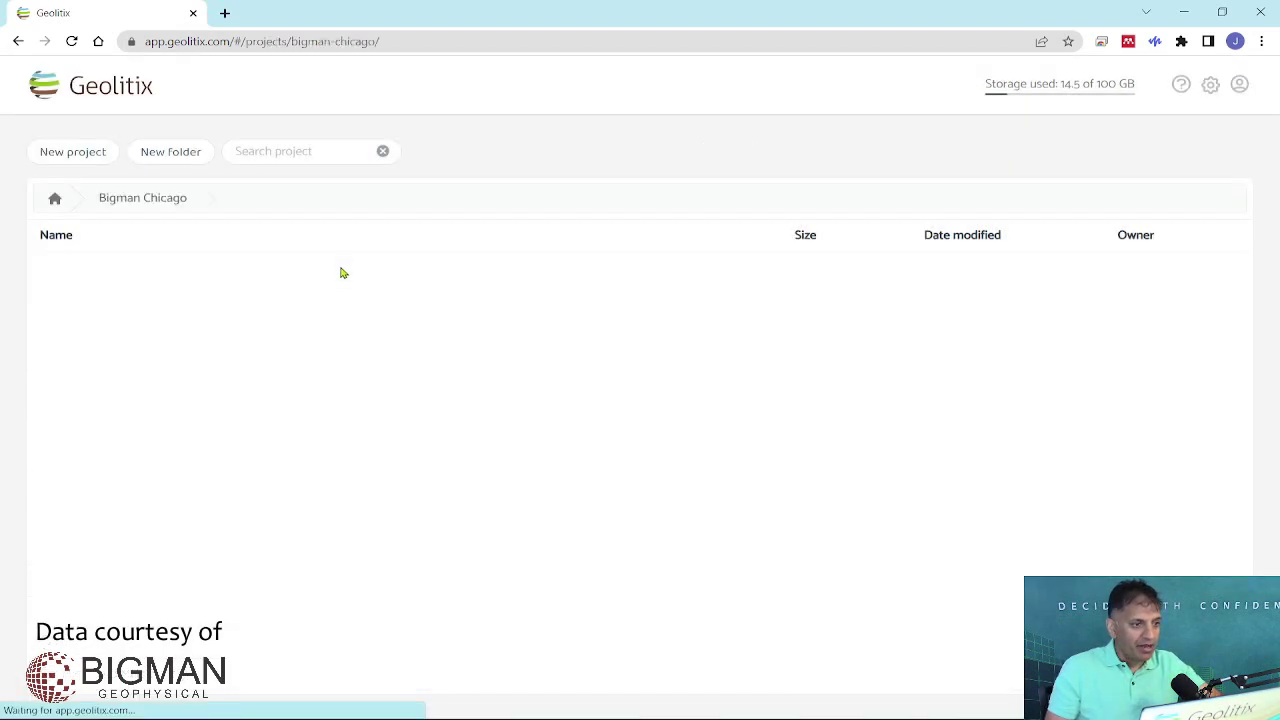
left_click(99, 157)
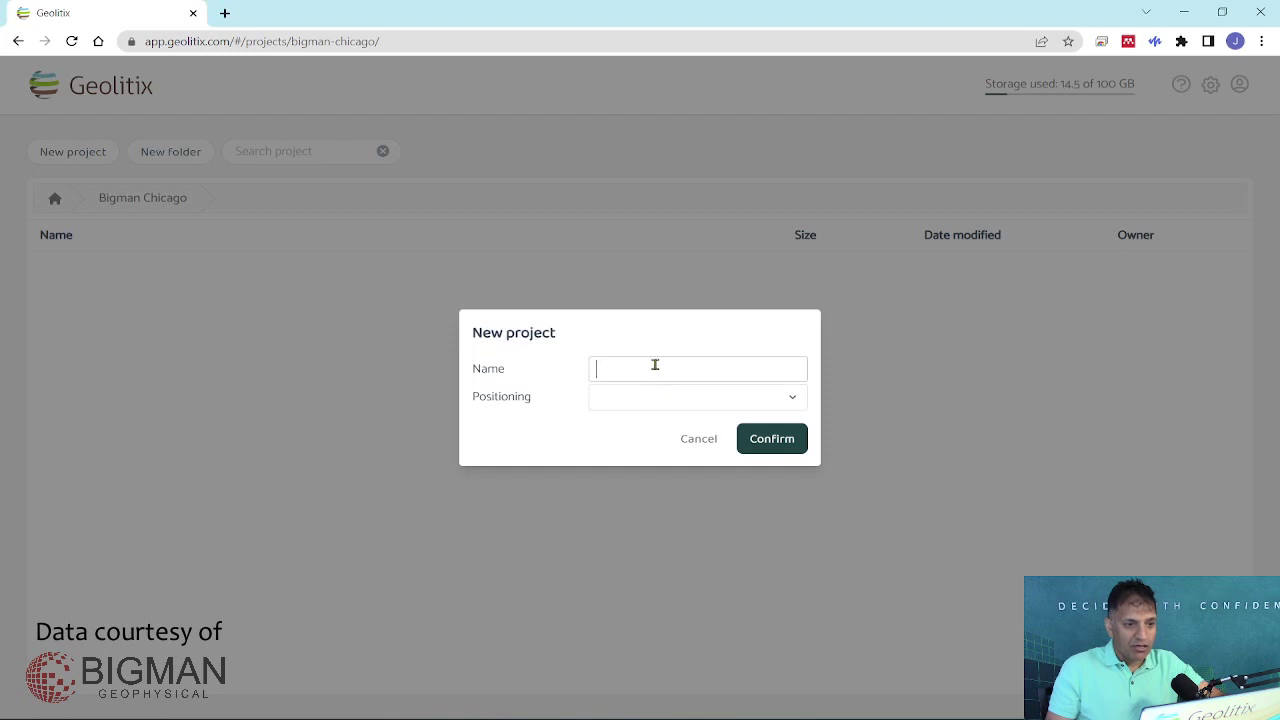
type("Chicago ")
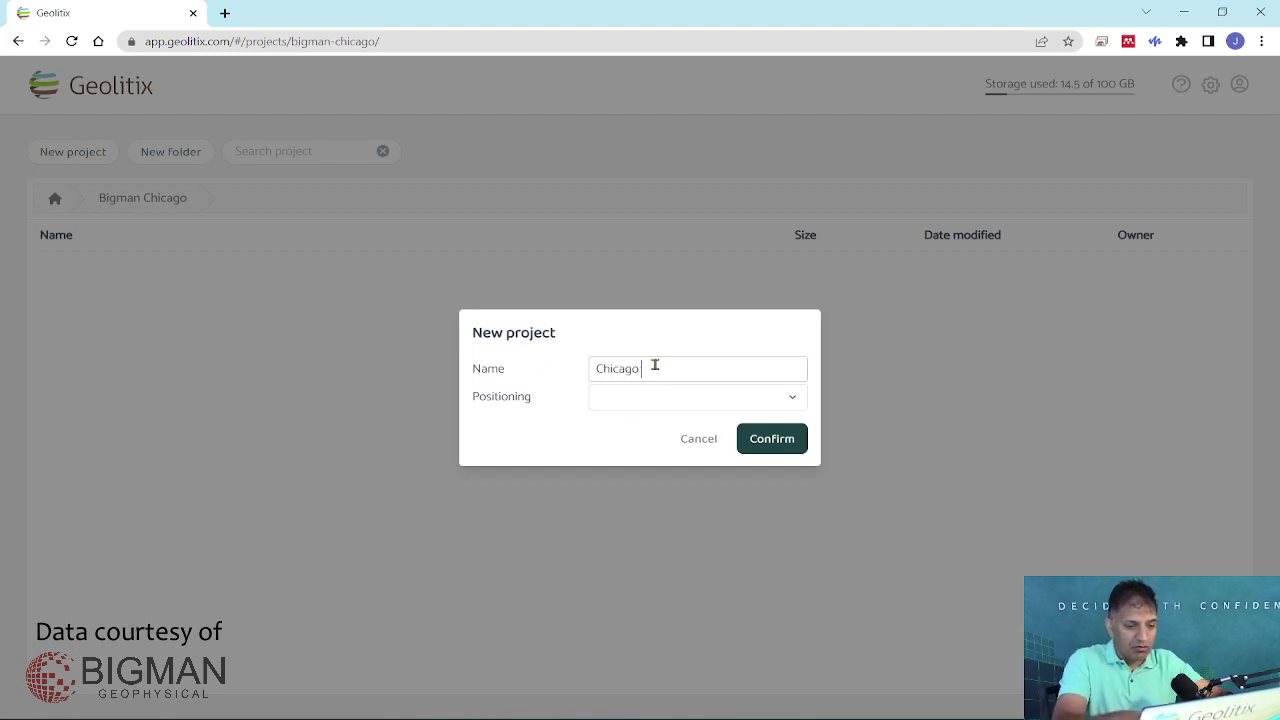
type("Crane")
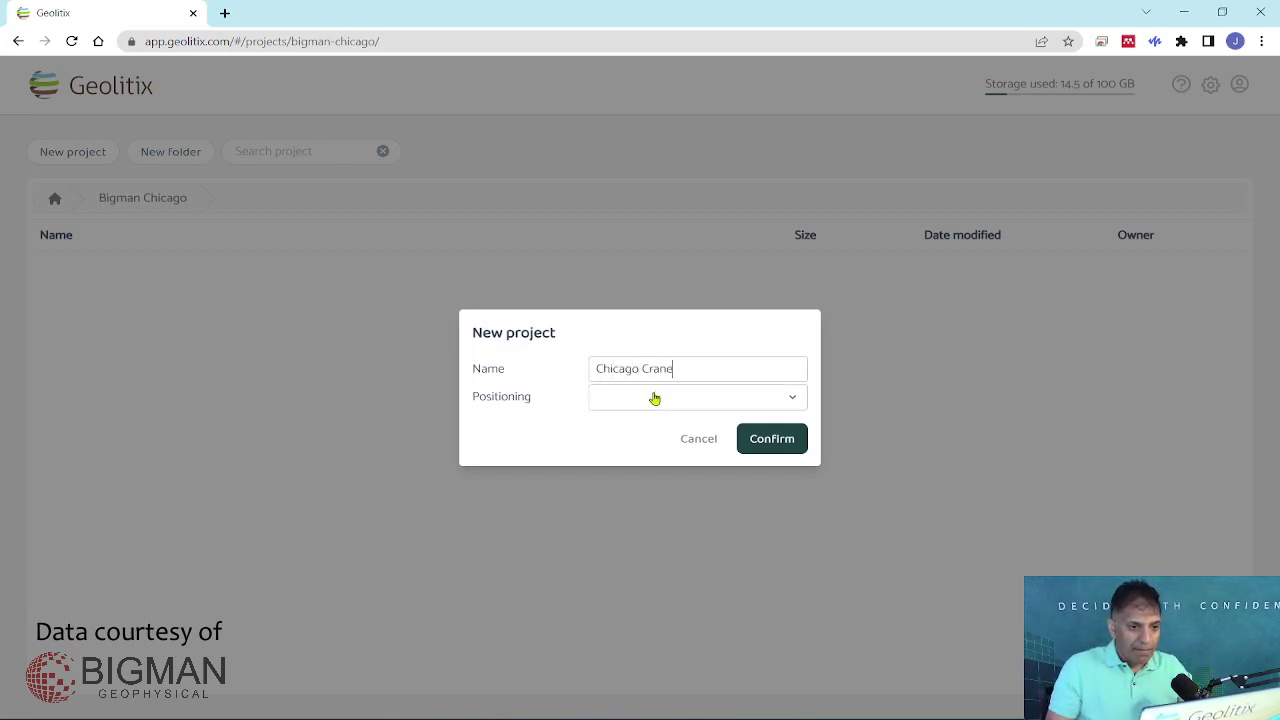
left_click(654, 397)
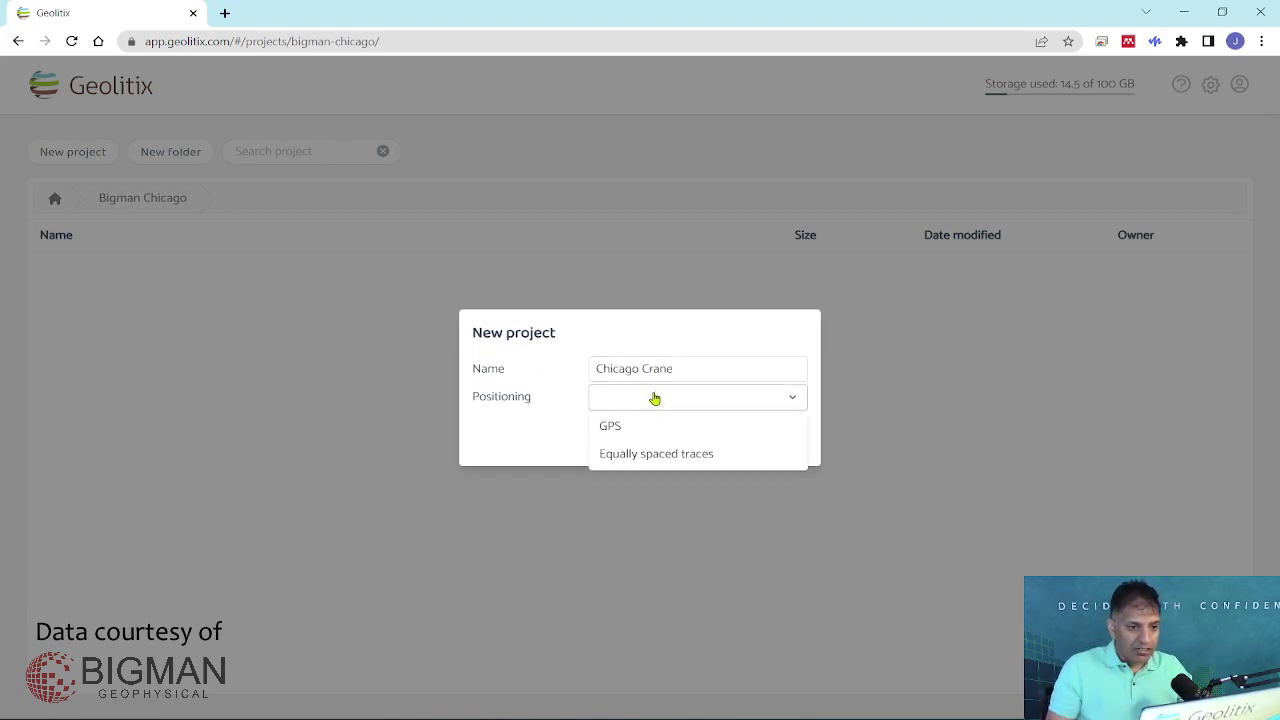
left_click(649, 455)
left_click(764, 443)
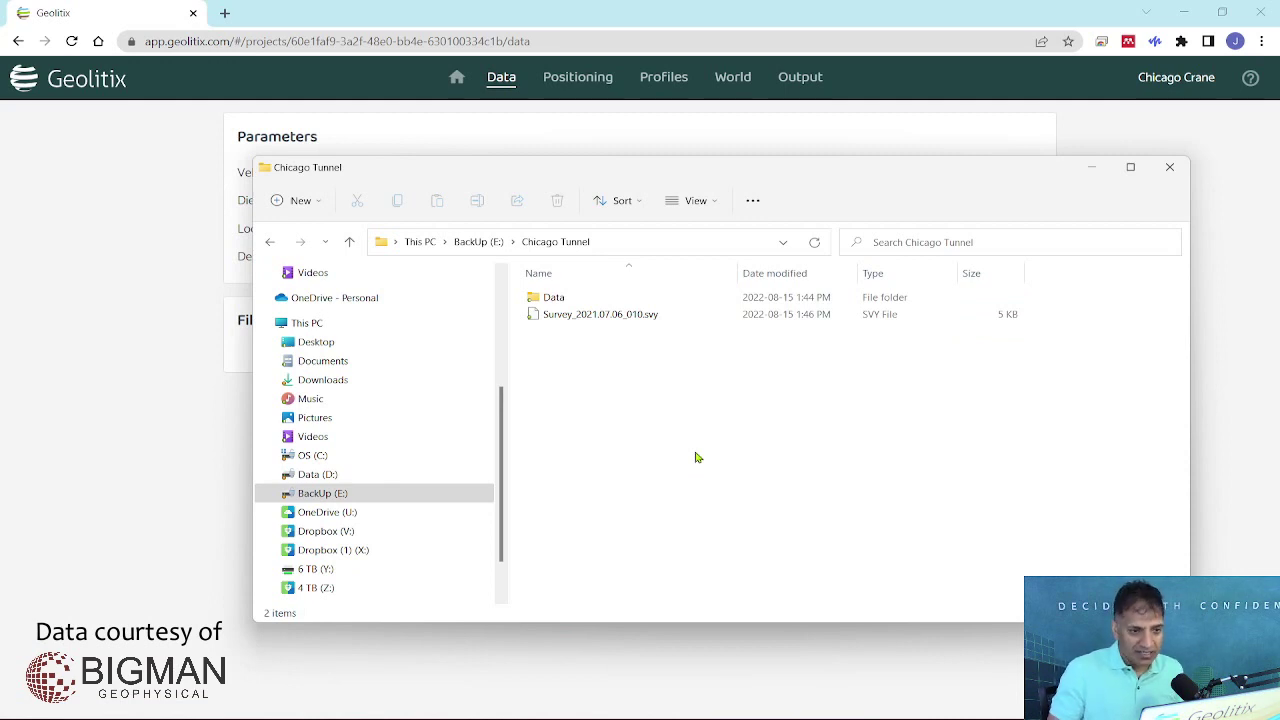
Check the Data folder, then drag it and Survey_2021.07.06_010.svy from Chicago Tunnel into Geolitix
double_click(560, 299)
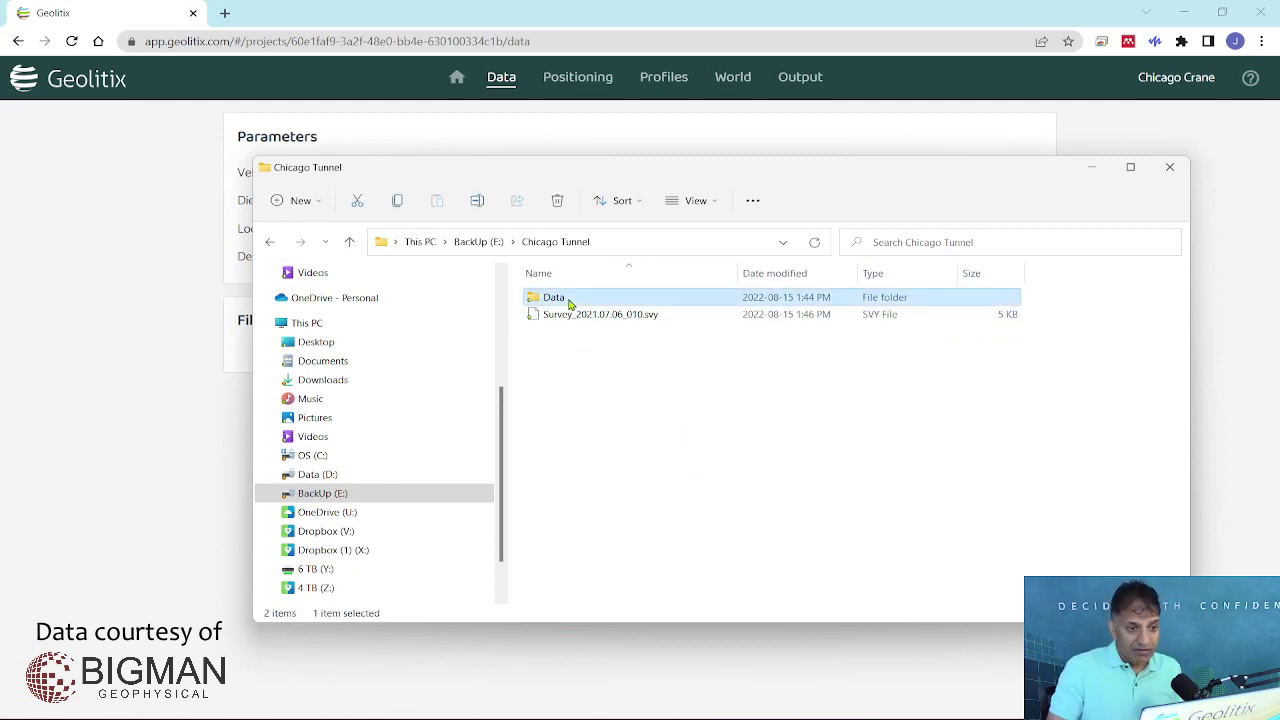
scroll(640, 500, "down", 10)
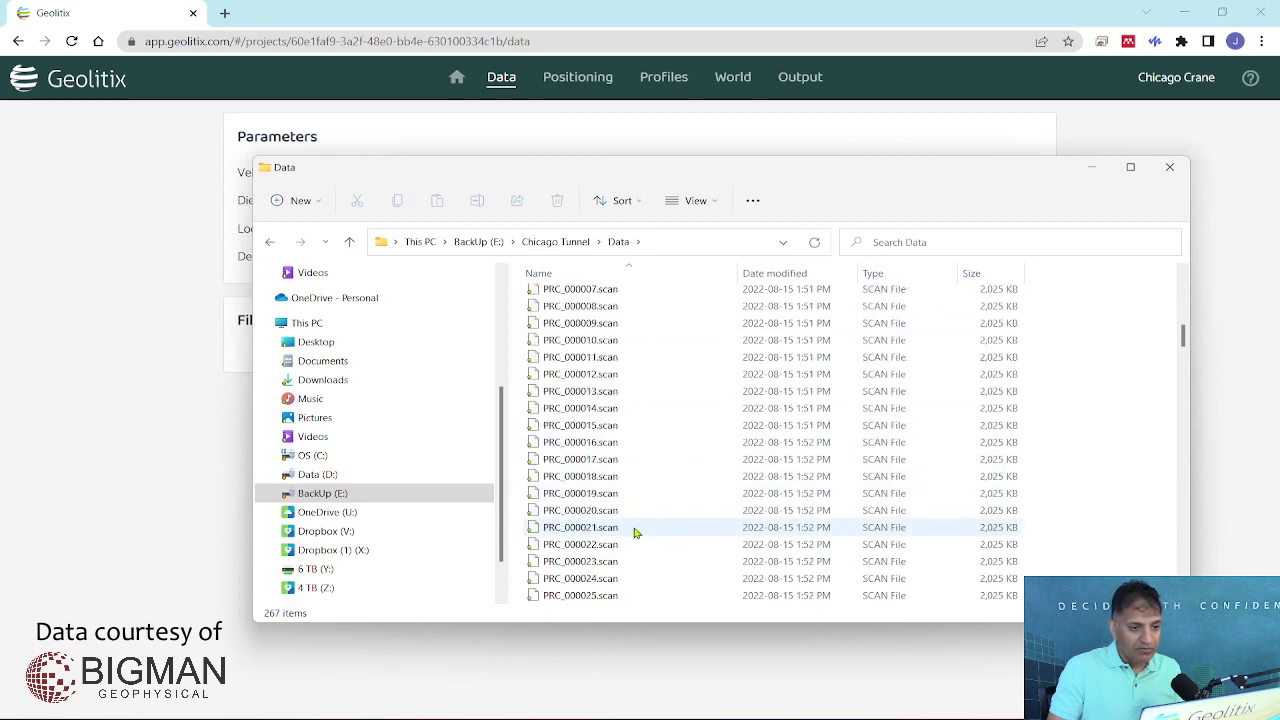
scroll(620, 450, "up", 10)
left_click(555, 241)
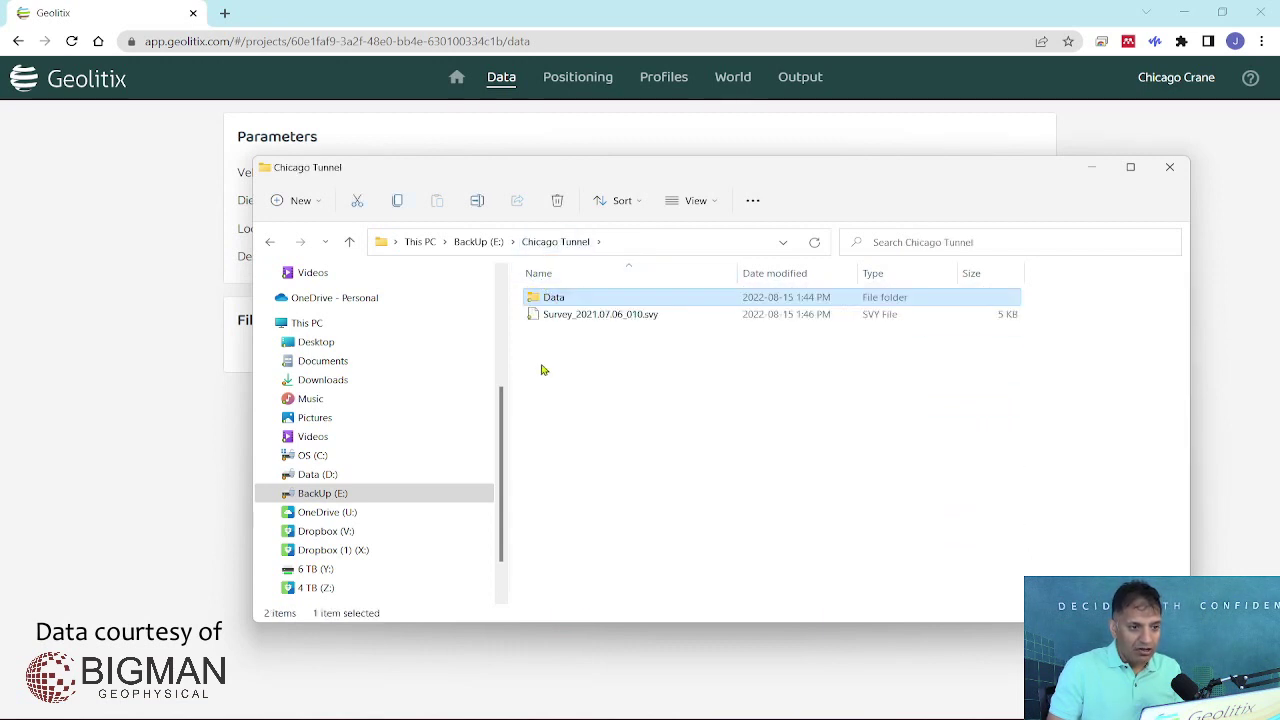
left_click(647, 341)
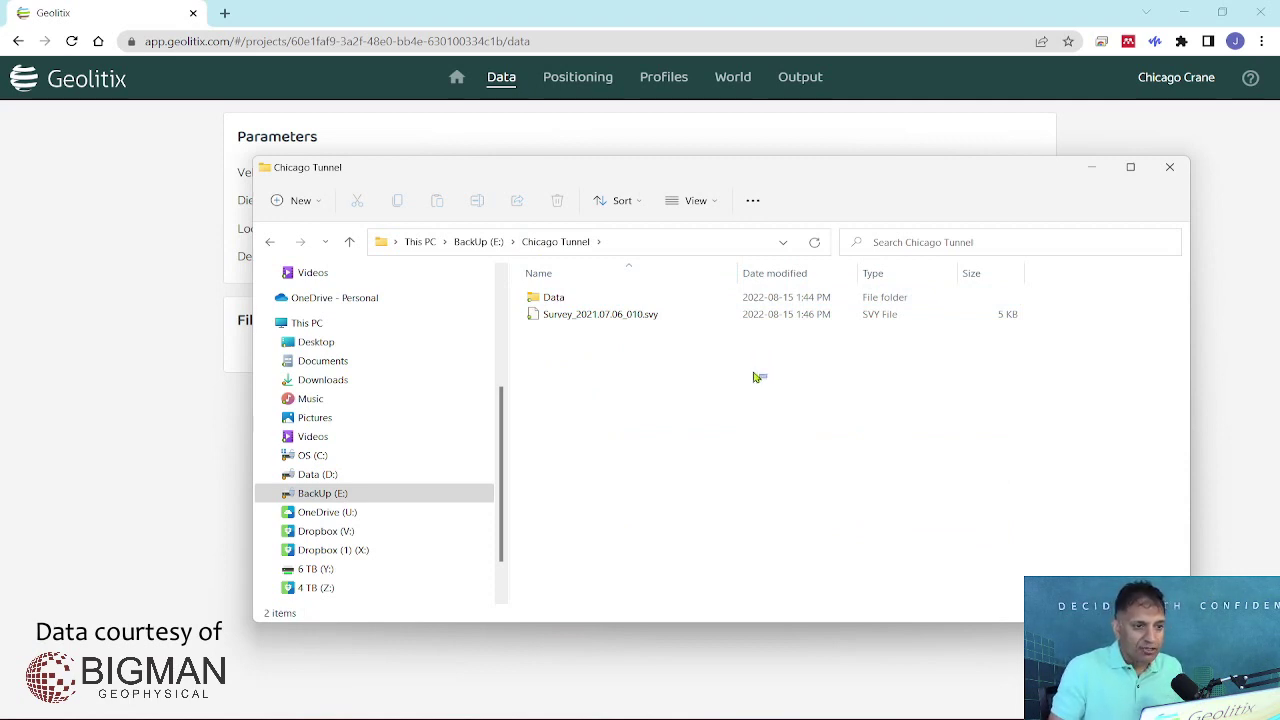
left_click_drag(766, 378, 544, 289)
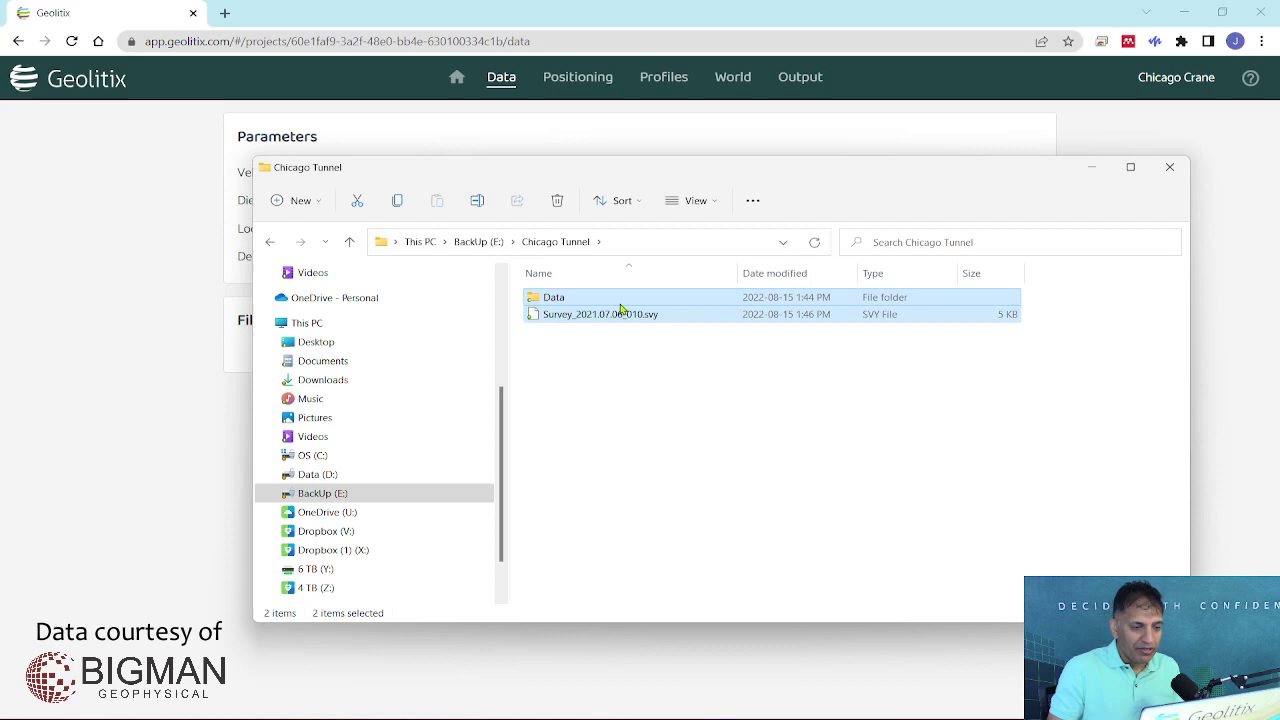
left_click_drag(637, 307, 241, 423)
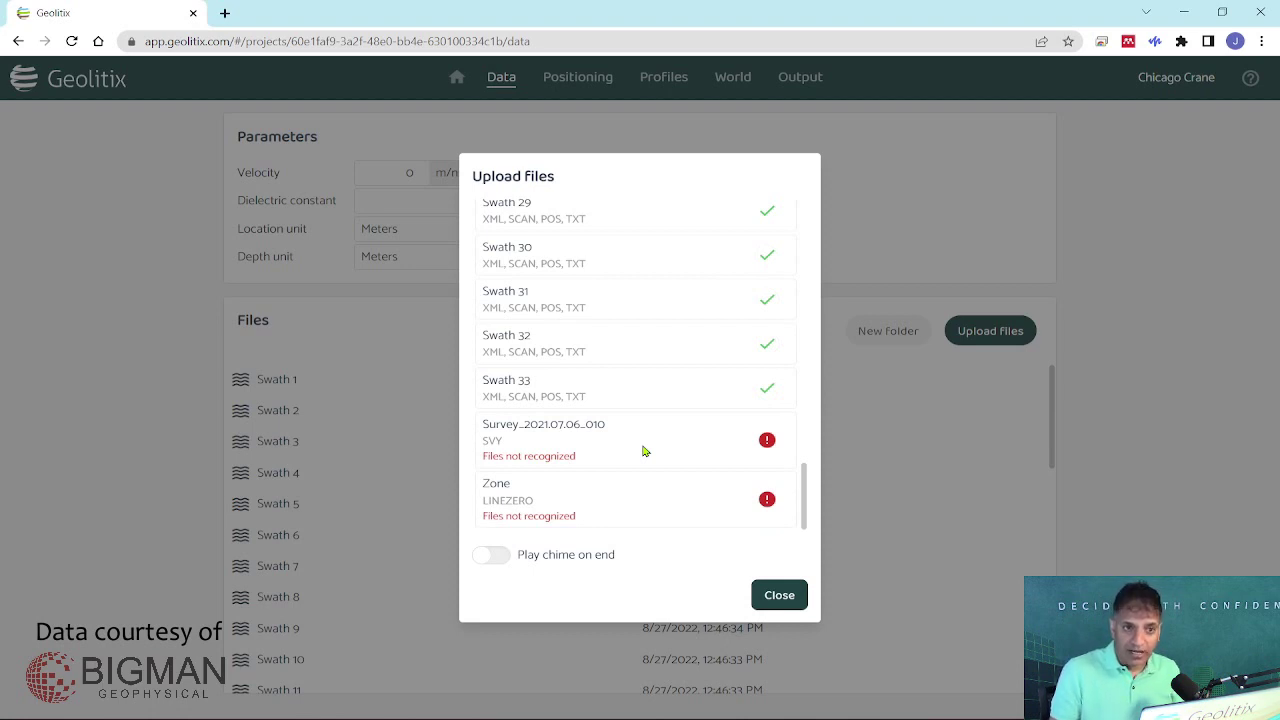
Review the uploaded swath list and close the upload summary
scroll(643, 446, "up", 8)
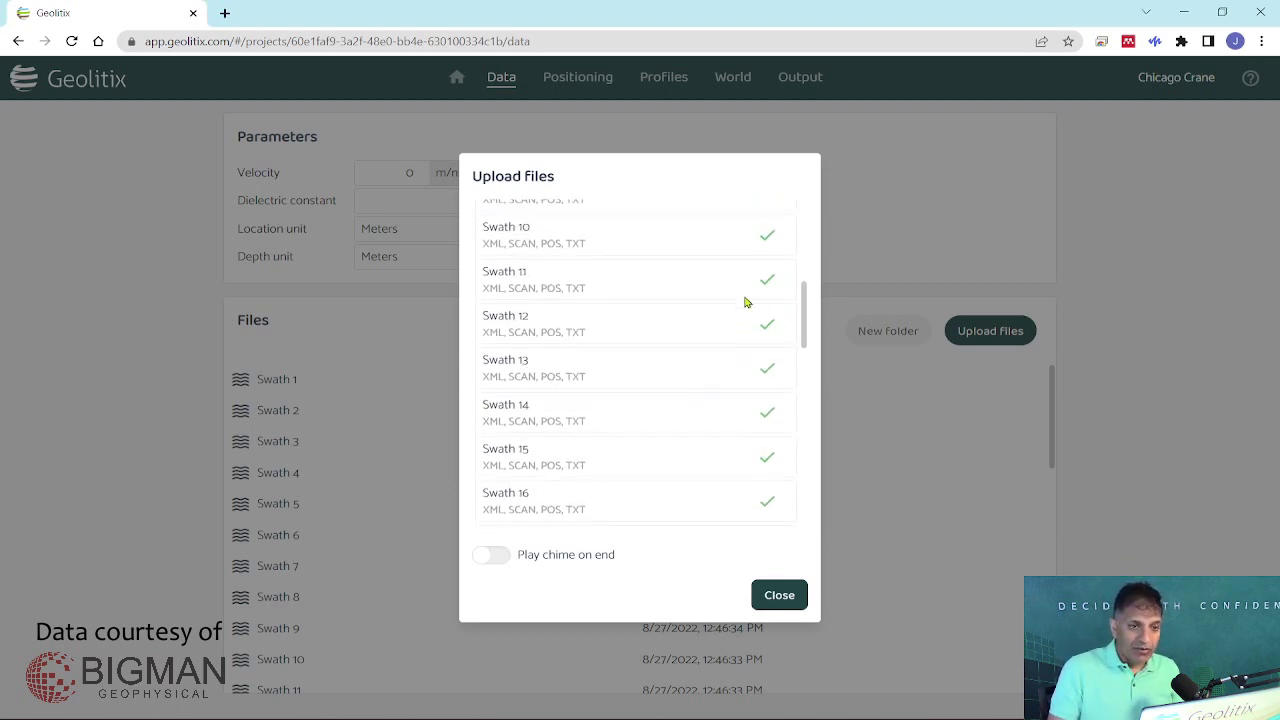
scroll(688, 467, "down", 5)
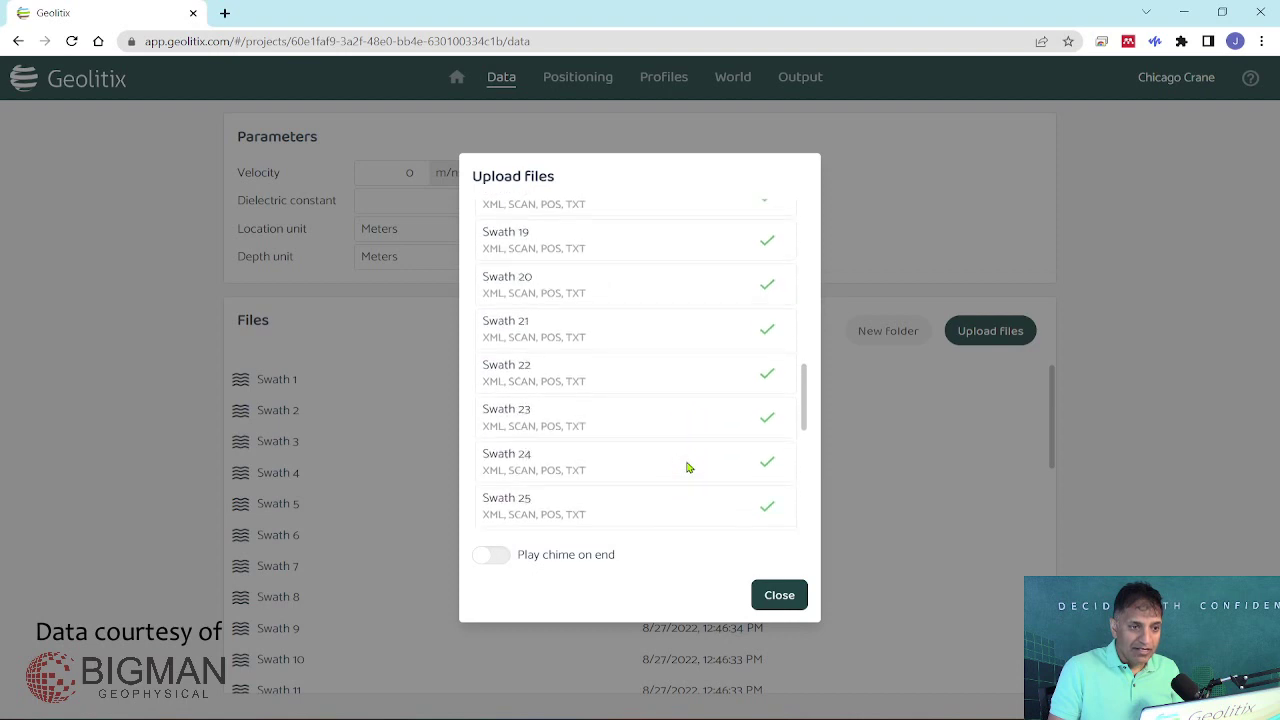
scroll(686, 443, "down", 3)
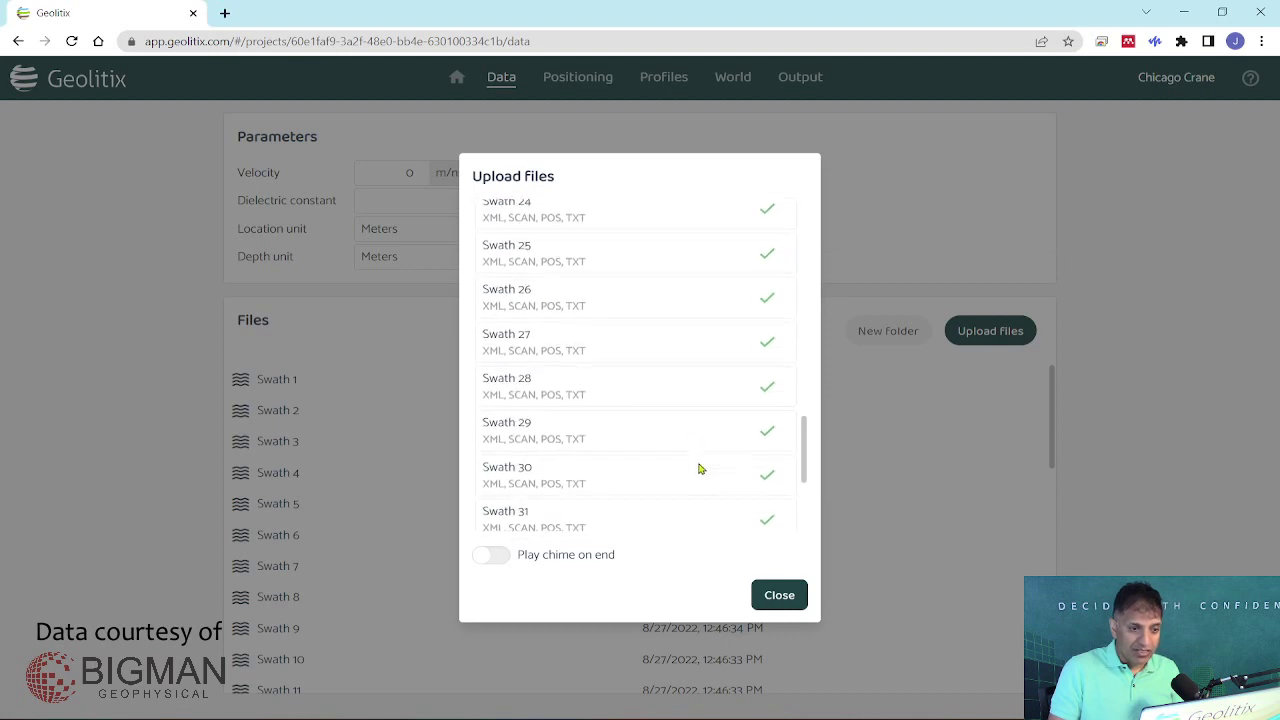
scroll(700, 469, "down", 1)
left_click(778, 595)
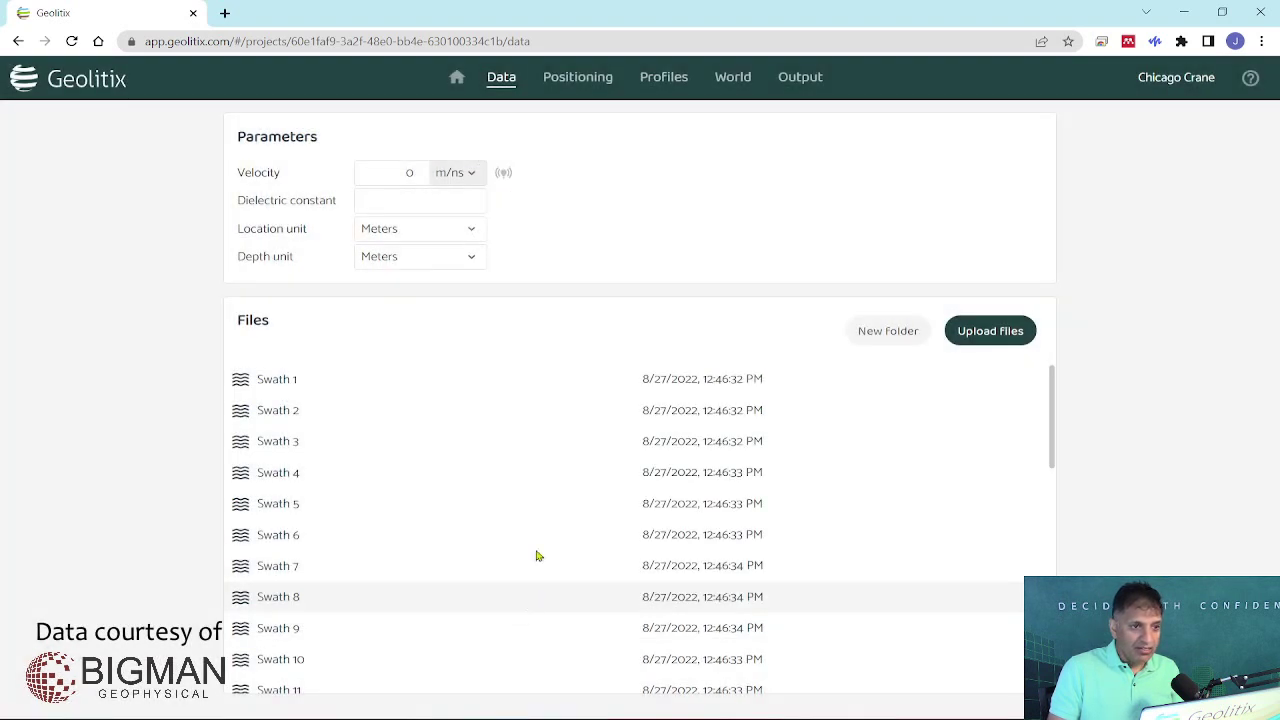
Switch to the Positioning page to view the survey grid
left_click(590, 80)
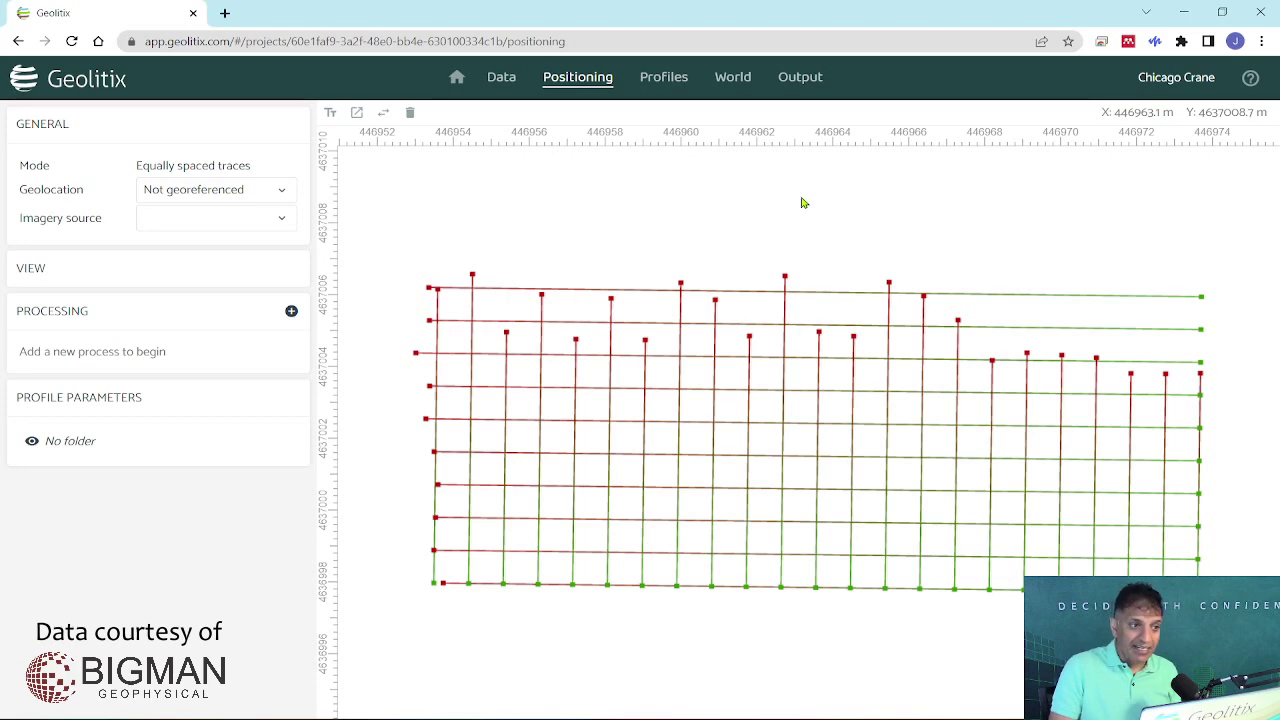
Georeference the survey grid in UTM coordinates, zone 16 T
left_click(228, 196)
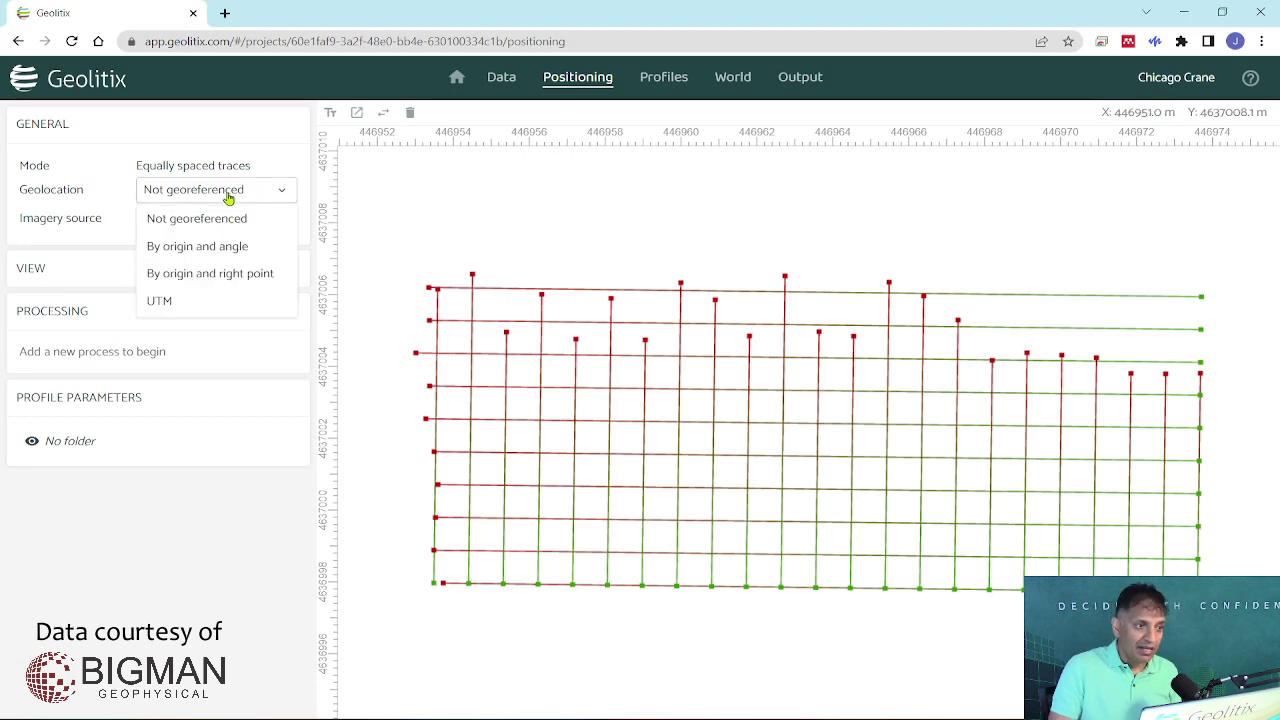
left_click(194, 301)
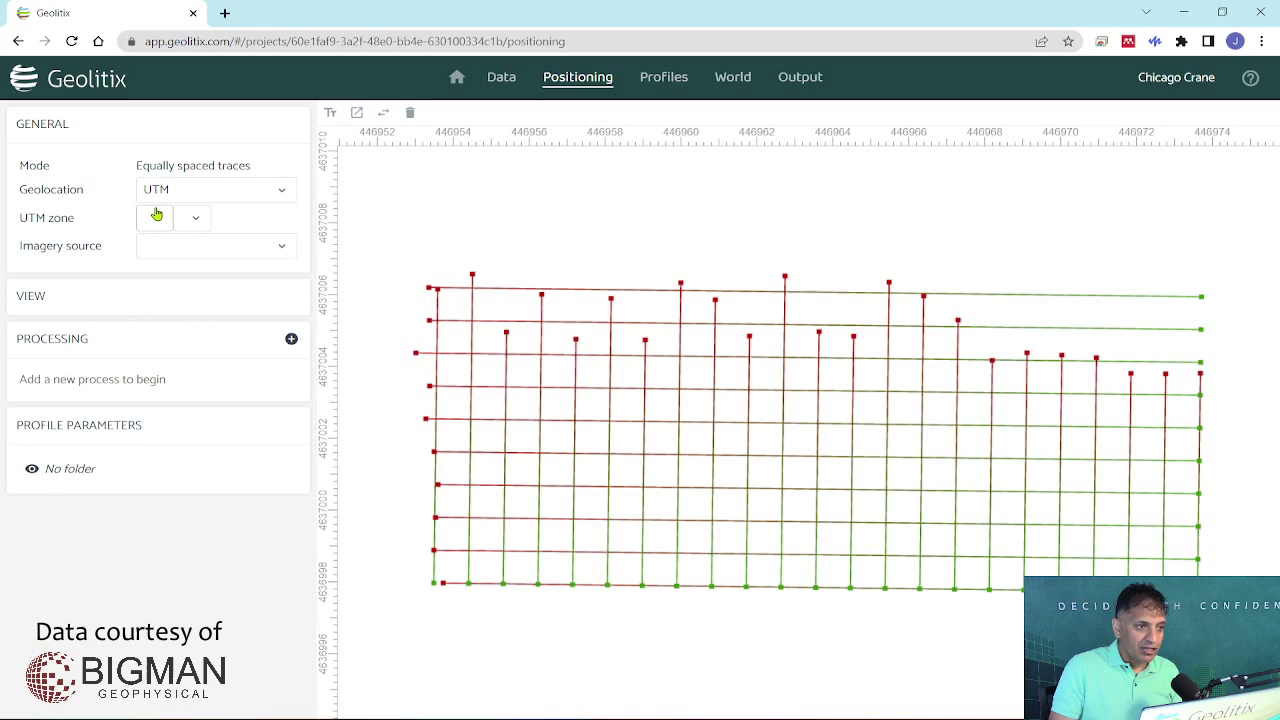
left_click(156, 214)
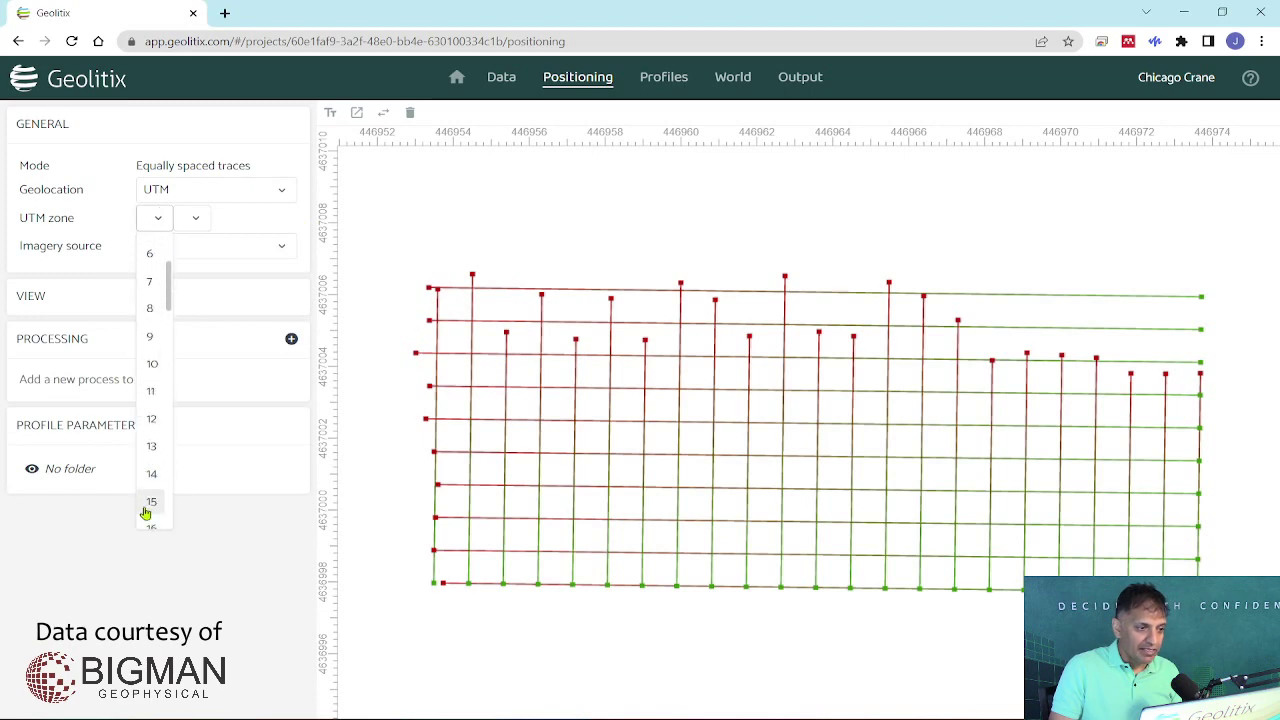
scroll(150, 500, "down", 1)
left_click(152, 472)
left_click(195, 218)
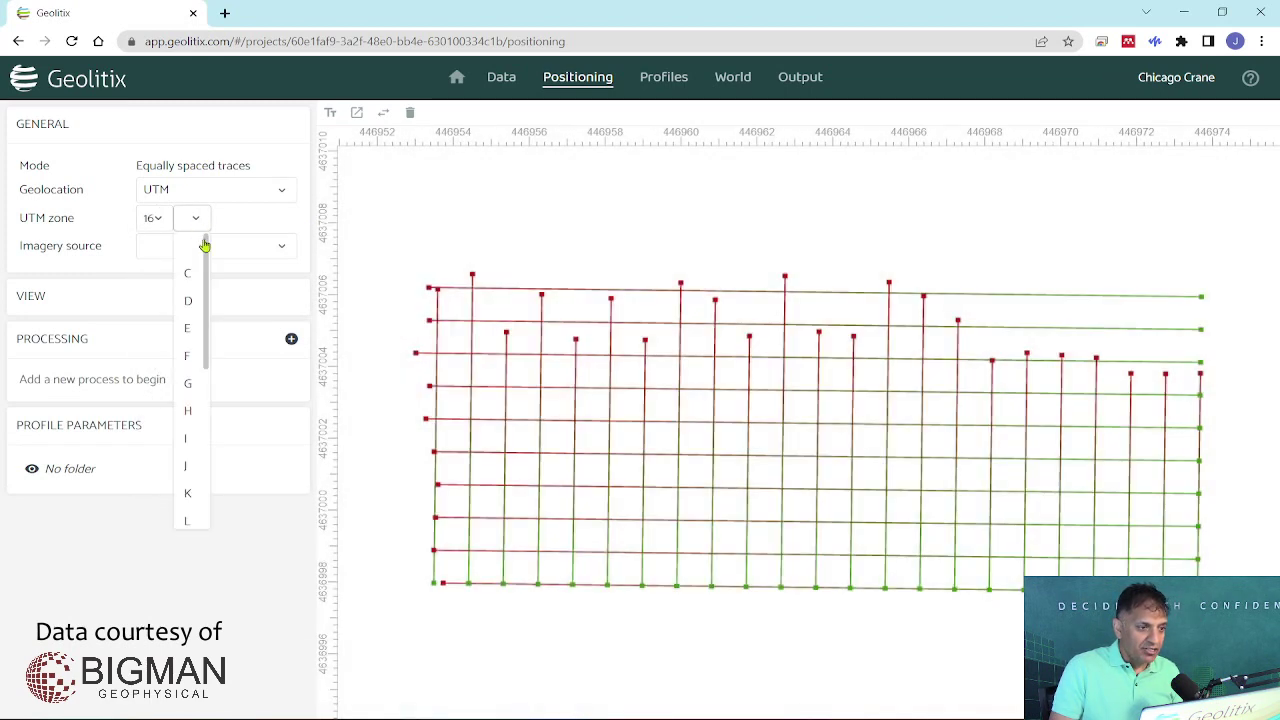
scroll(191, 494, "down", 3)
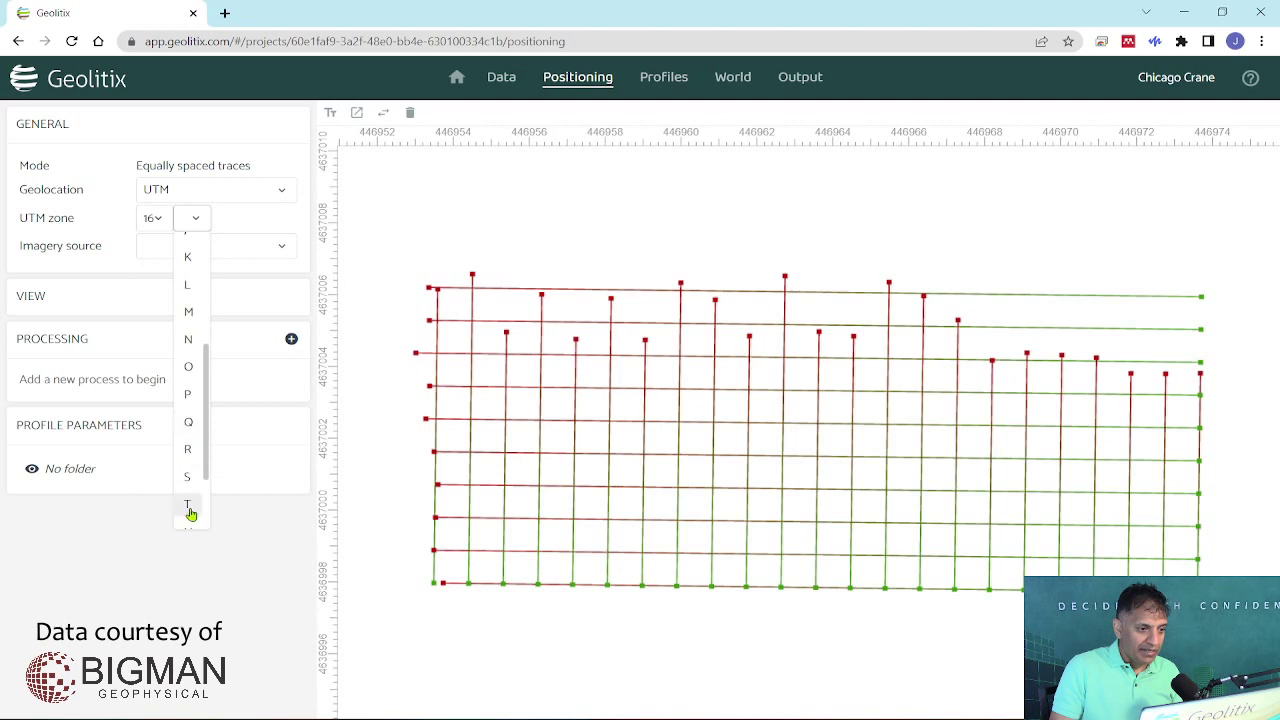
left_click(190, 510)
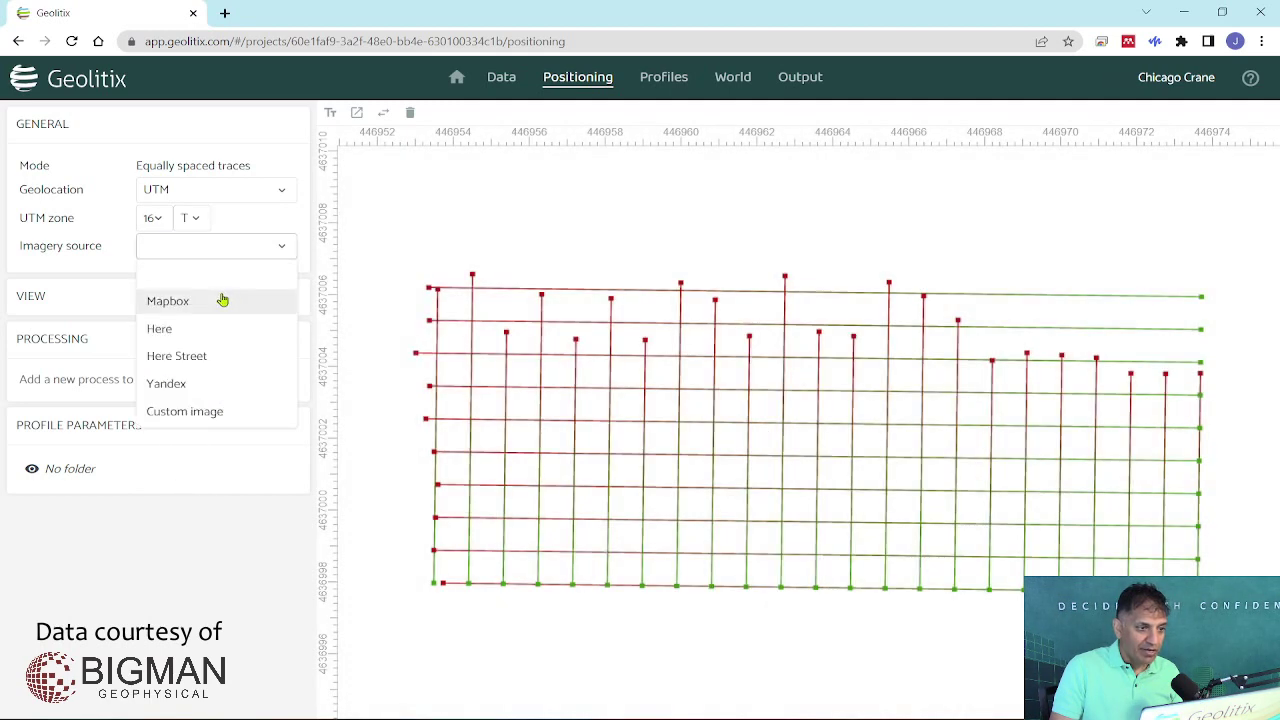
Show Mapbox satellite imagery beneath the grid and zoom around to inspect it
left_click(222, 300)
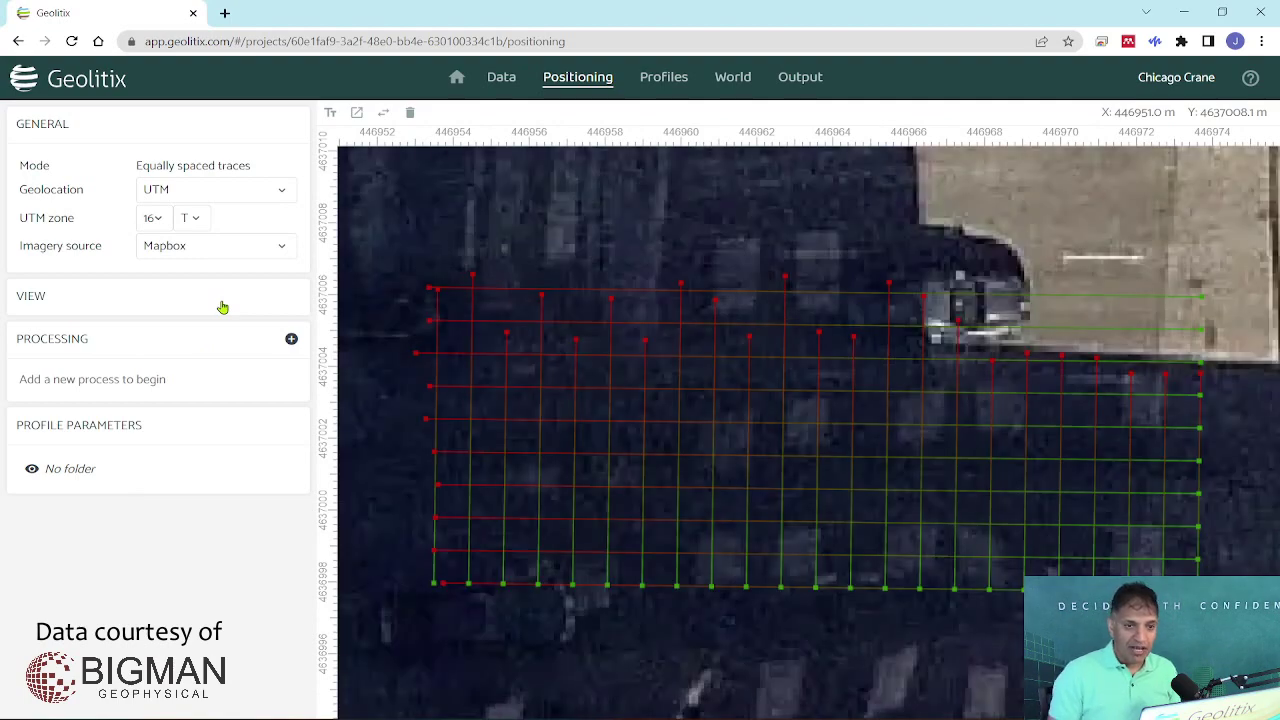
scroll(760, 380, "down", 4)
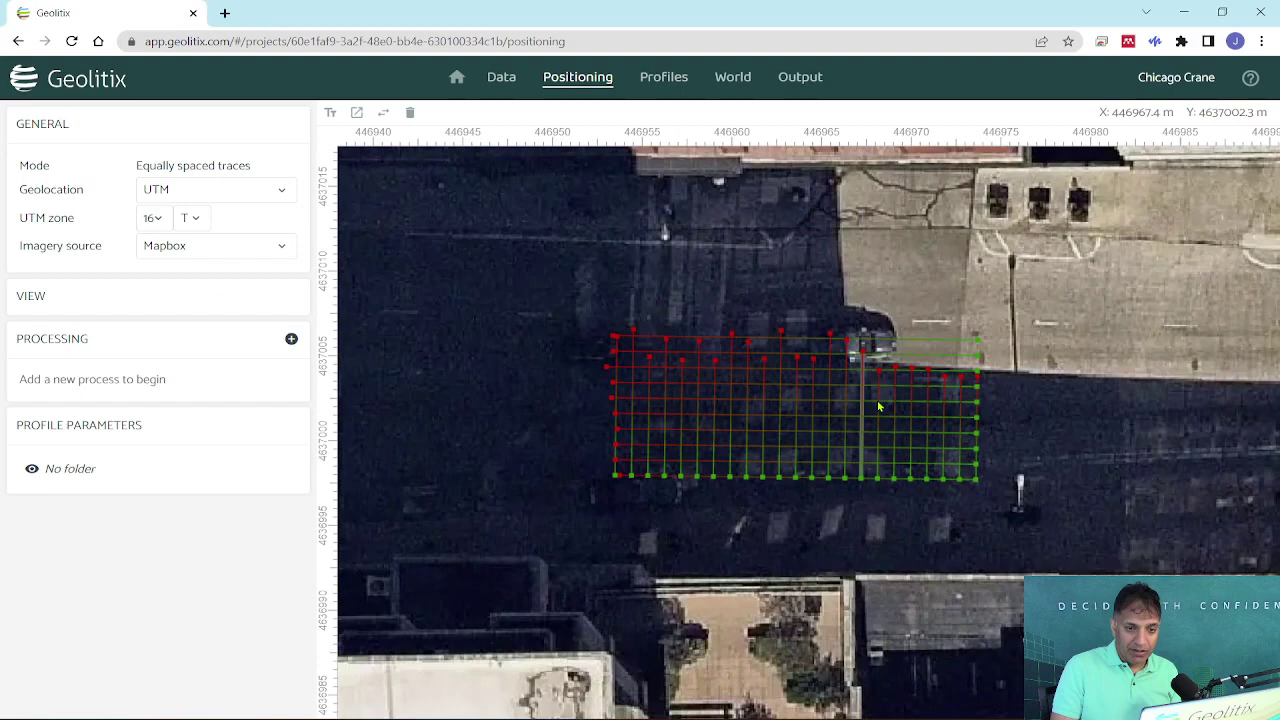
scroll(1015, 400, "down", 1)
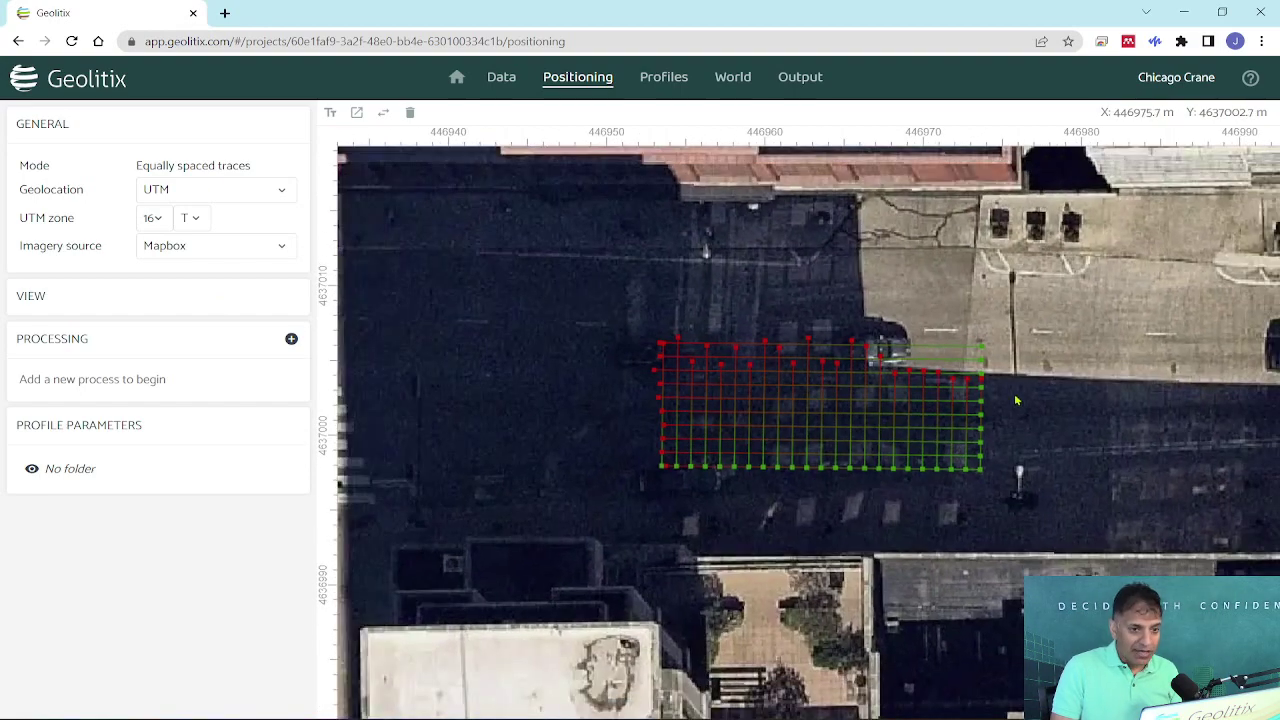
scroll(1015, 400, "up", 1)
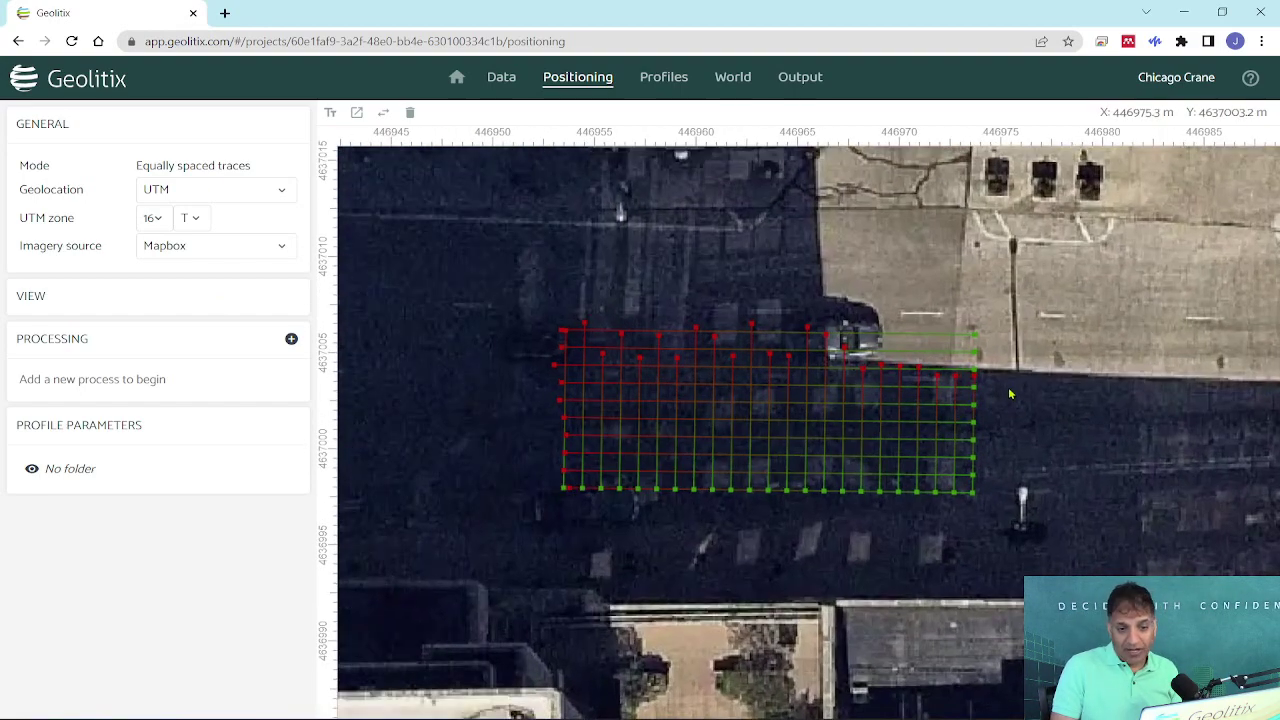
scroll(1010, 395, "down", 1)
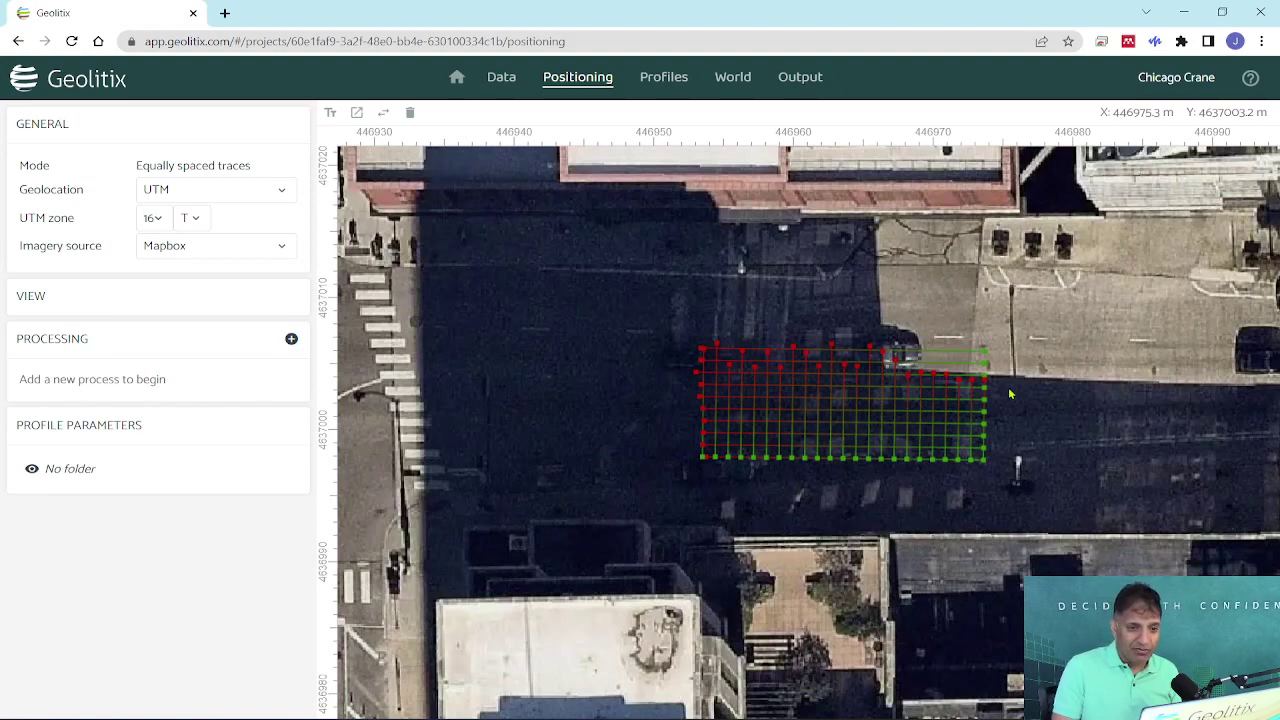
scroll(1008, 398, "down", 1)
scroll(1043, 408, "up", 1)
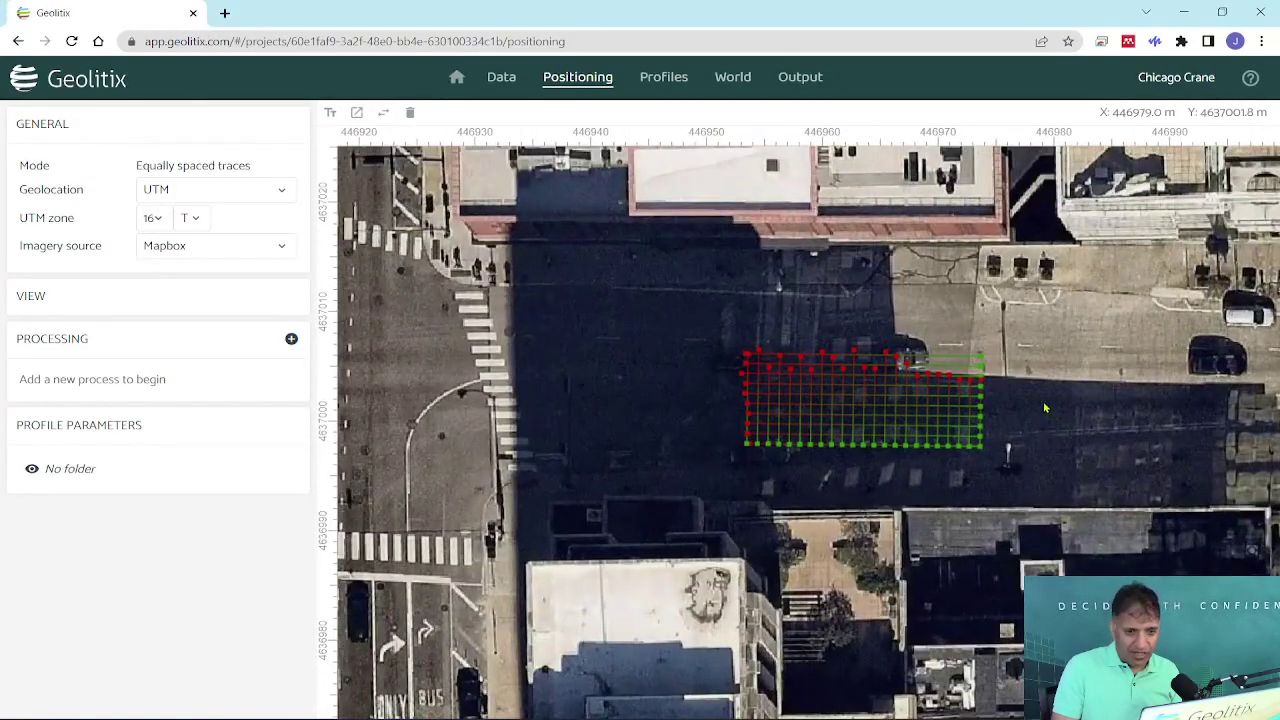
scroll(1043, 405, "down", 1)
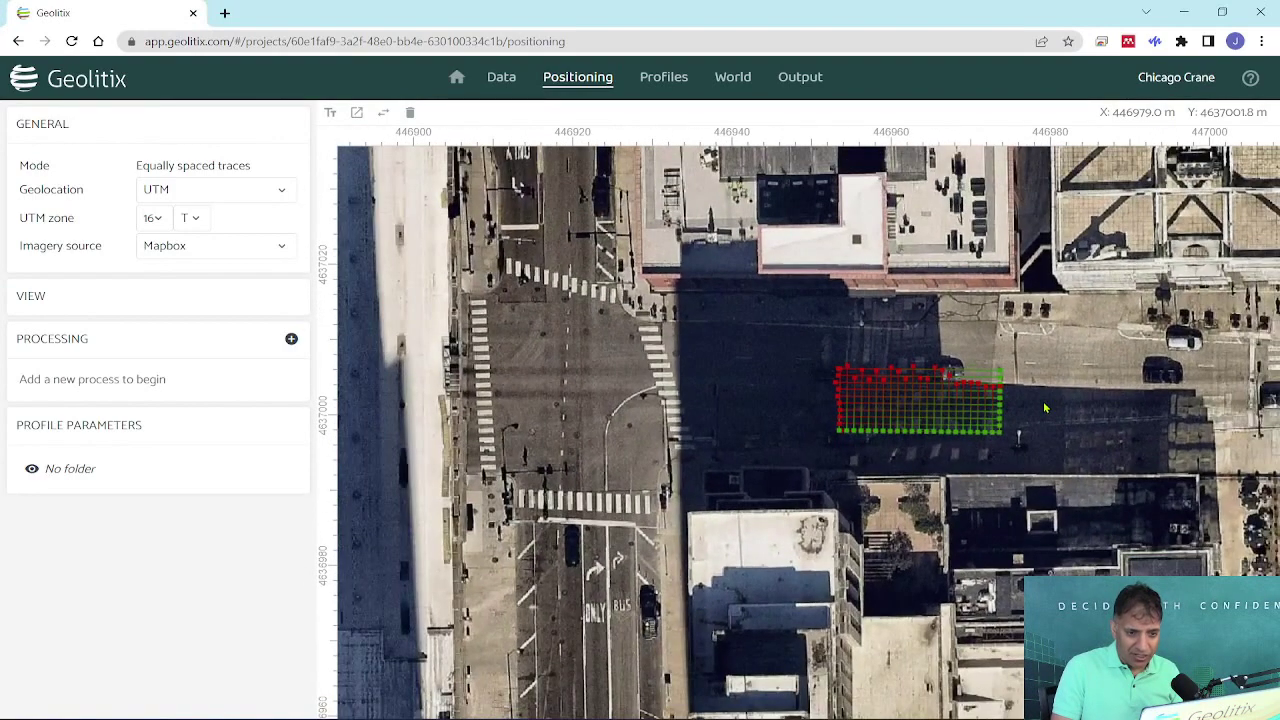
scroll(1025, 363, "up", 1)
scroll(1025, 363, "up", 1)
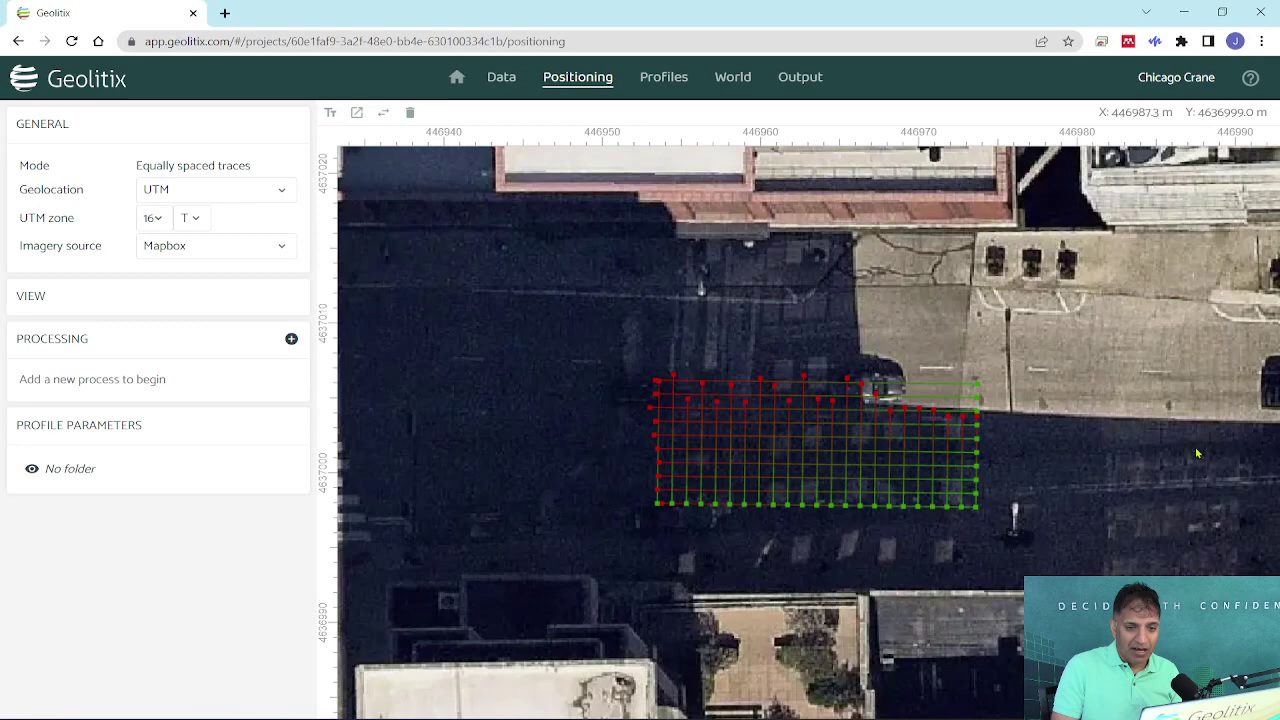
Set the imagery source to blank to remove the satellite backdrop
left_click(212, 255)
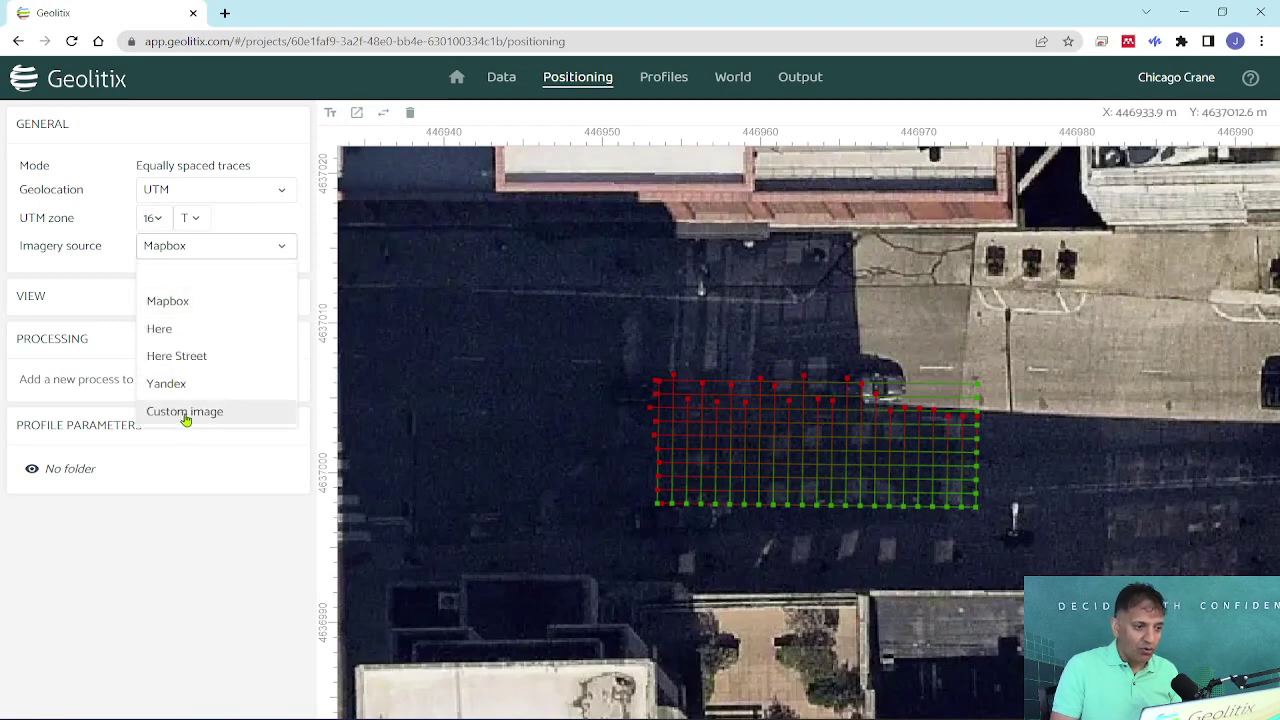
left_click(183, 280)
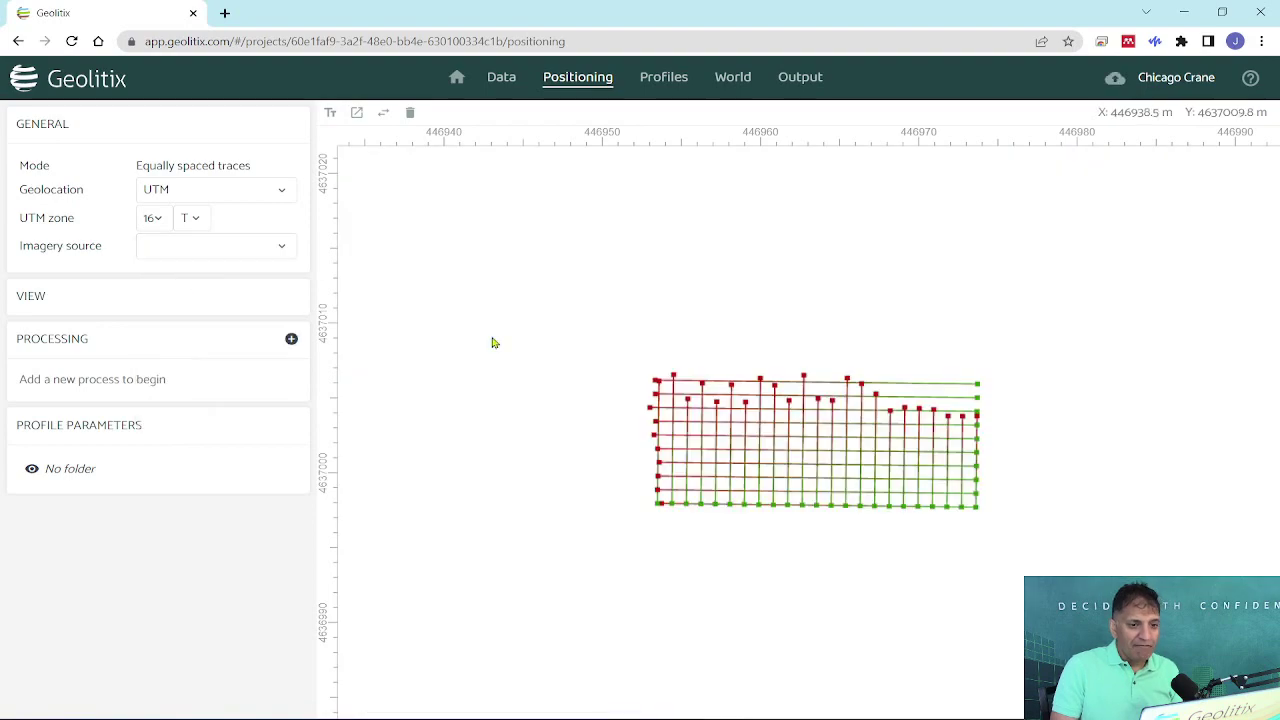
scroll(872, 483, "up", 2)
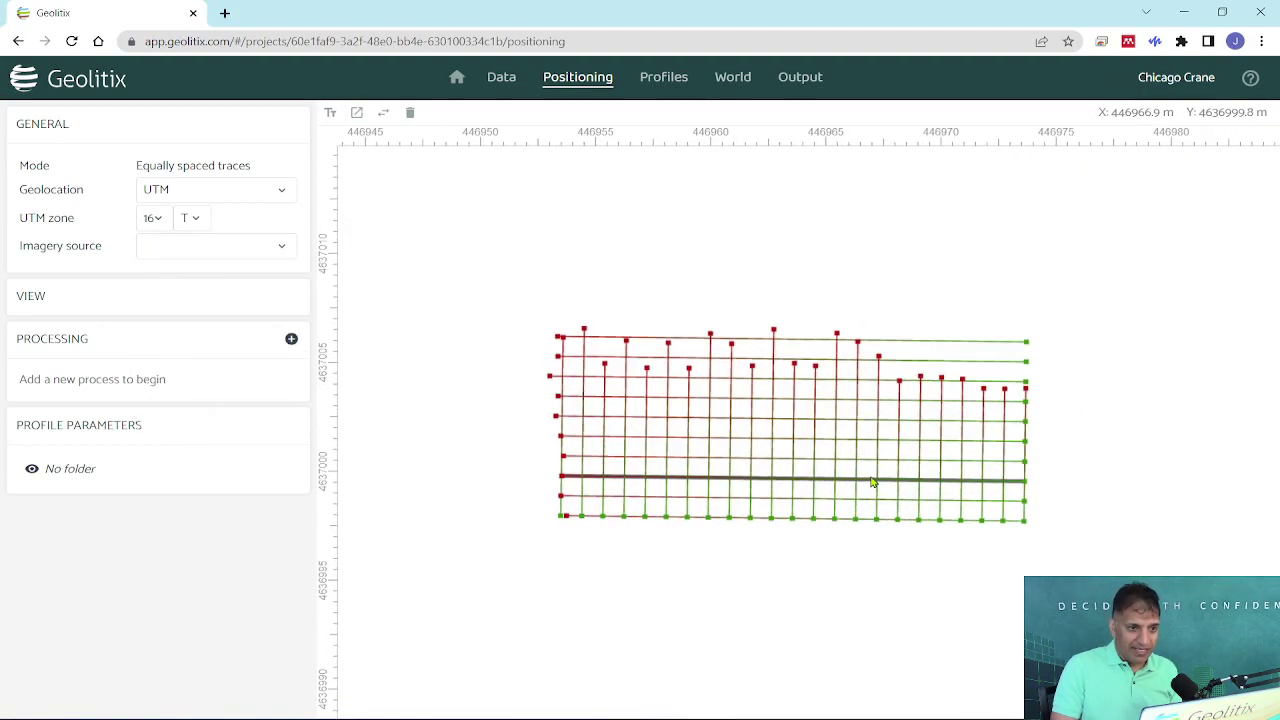
Open the top profile in World view with its vertical axis in travel time
left_click(806, 344)
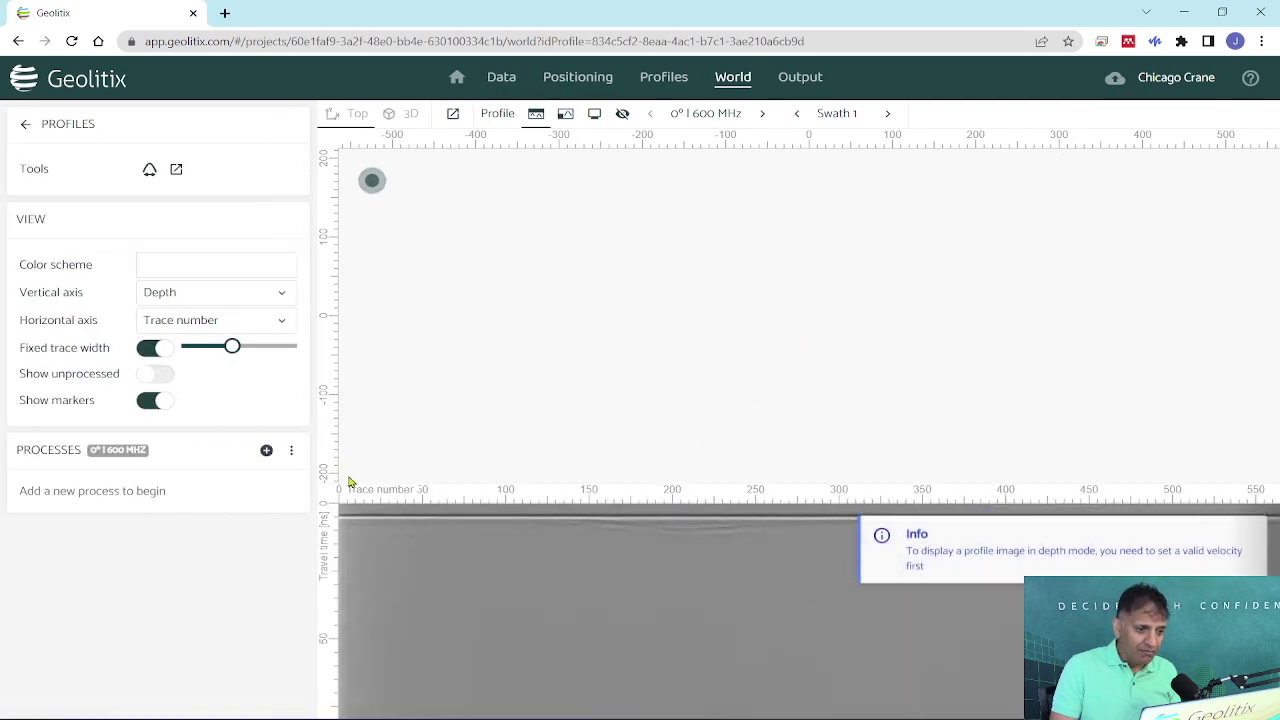
left_click(206, 296)
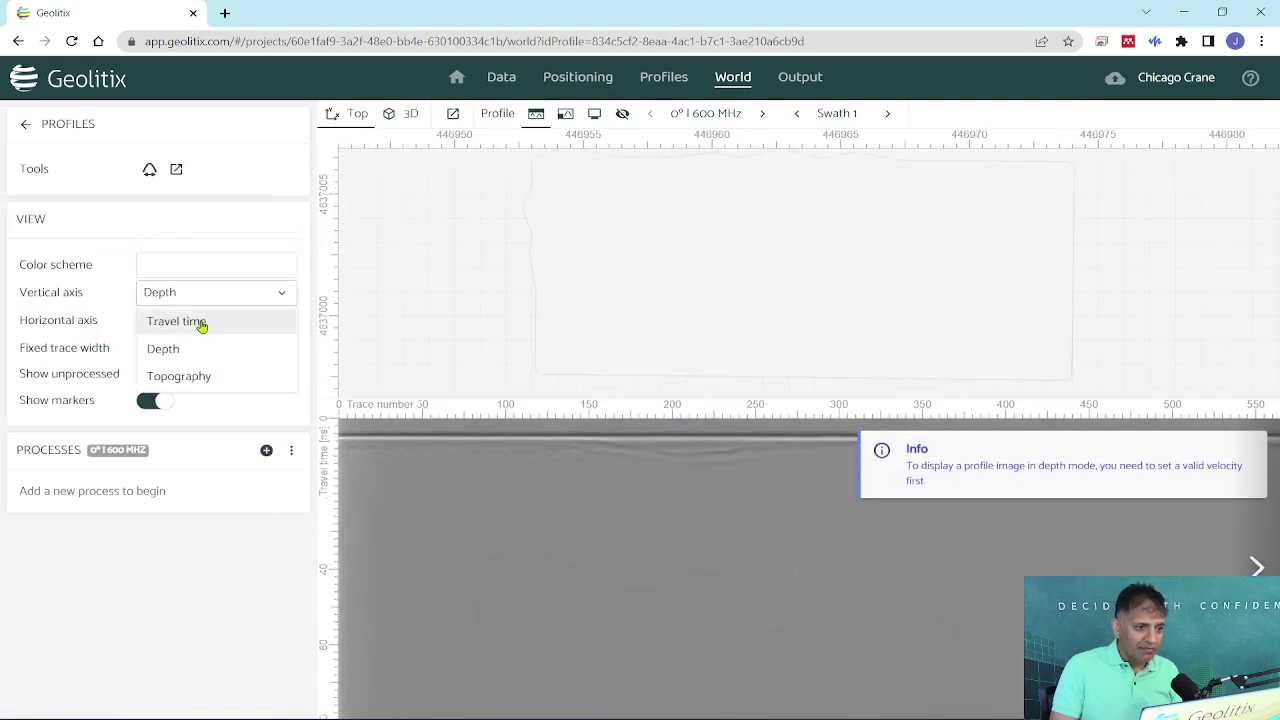
left_click(199, 324)
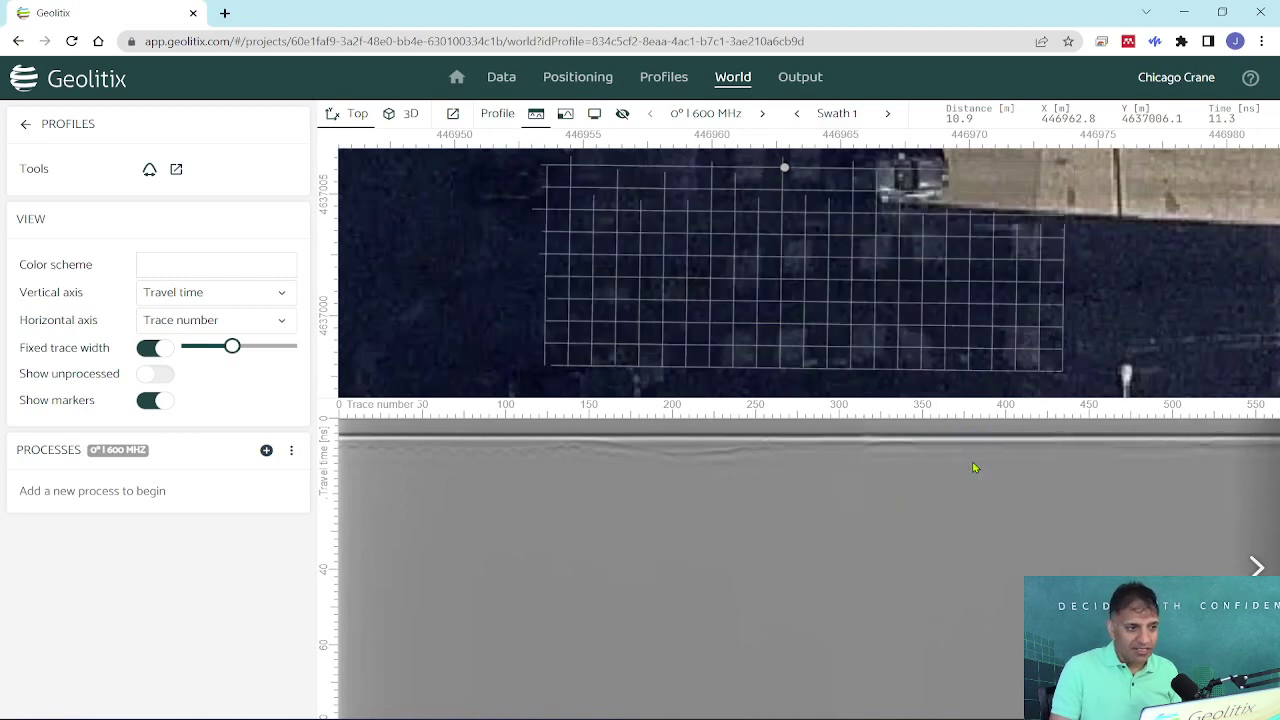
Hide the Satellite image layer and return to the GPR Profiles settings
left_click(26, 125)
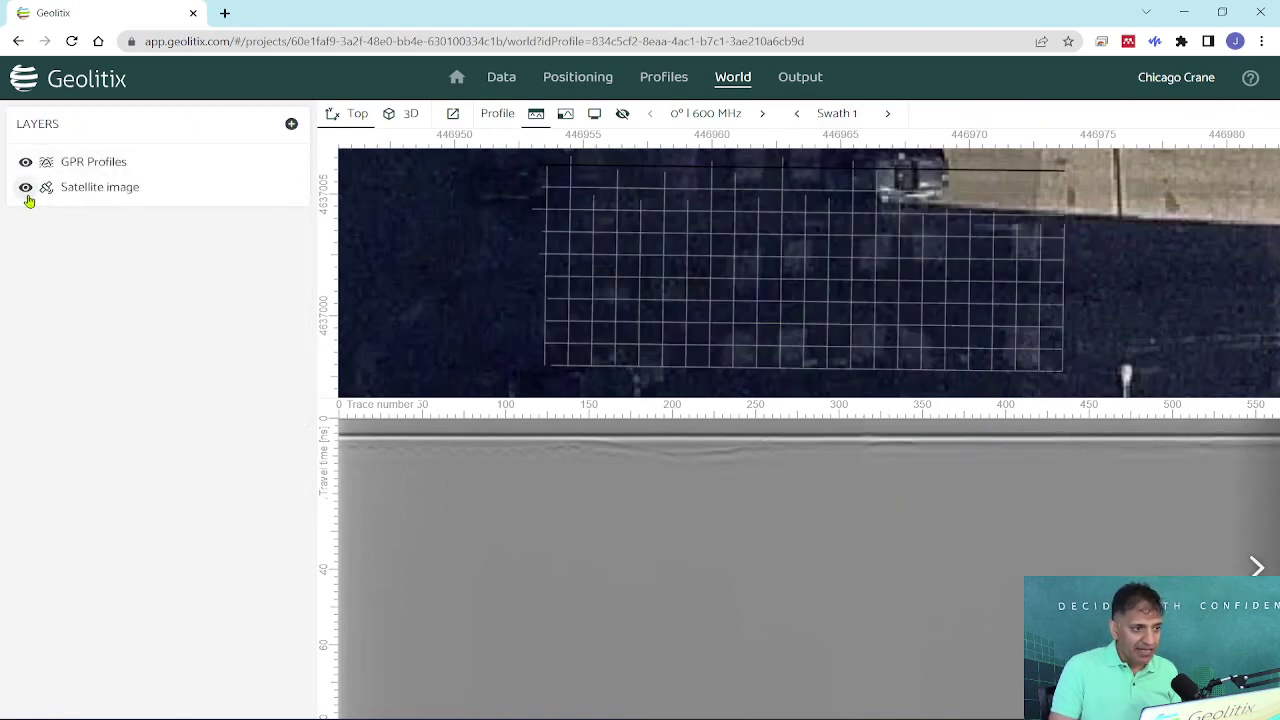
left_click(26, 188)
left_click(108, 164)
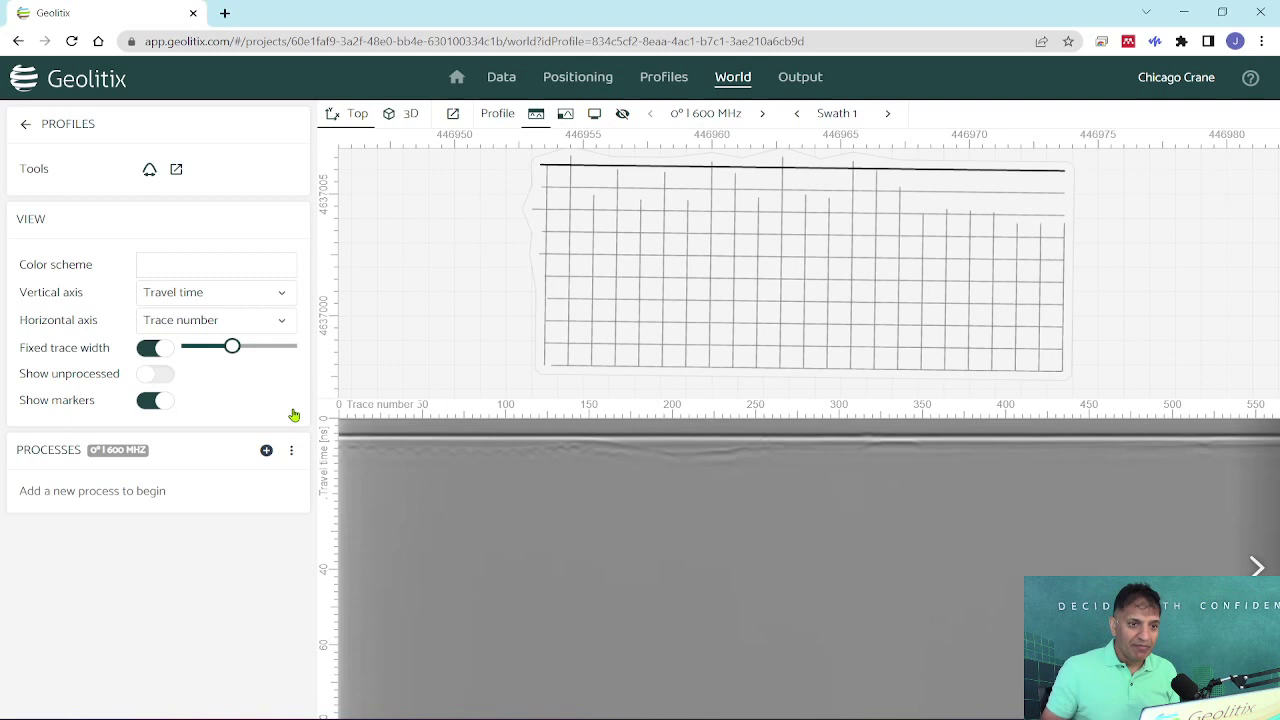
left_click(734, 124)
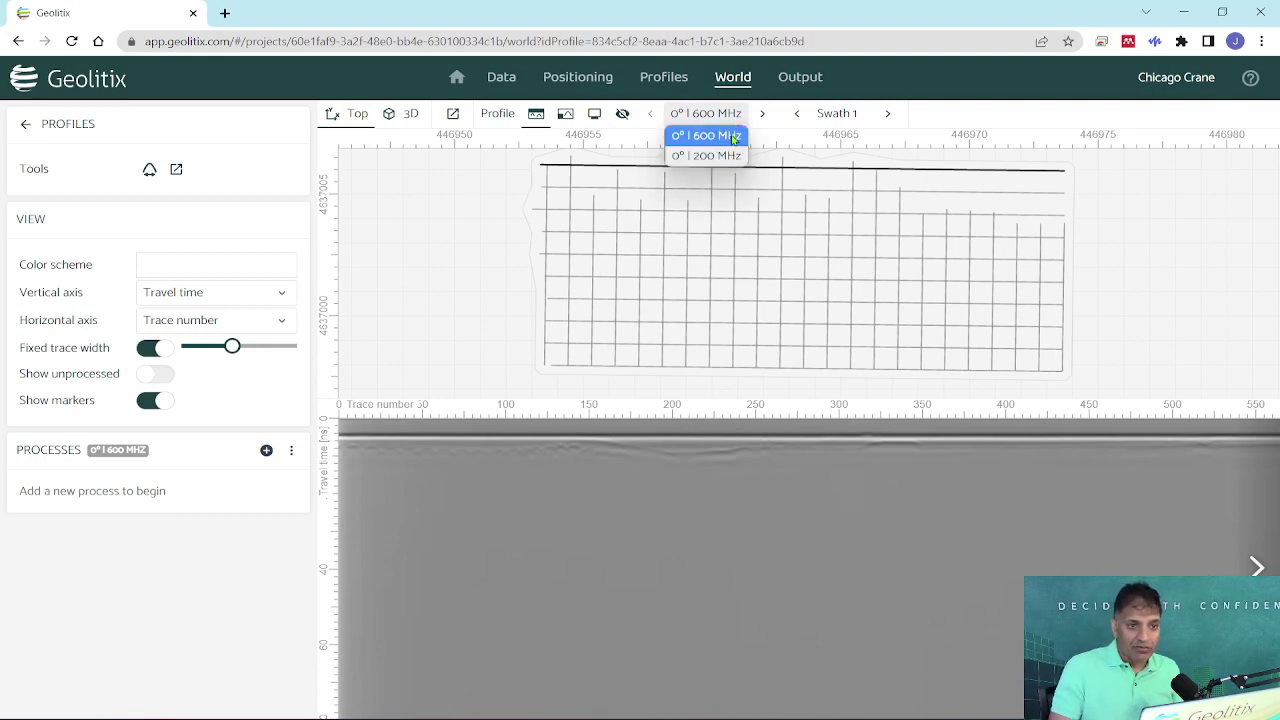
left_click(728, 114)
left_click(728, 114)
left_click(725, 156)
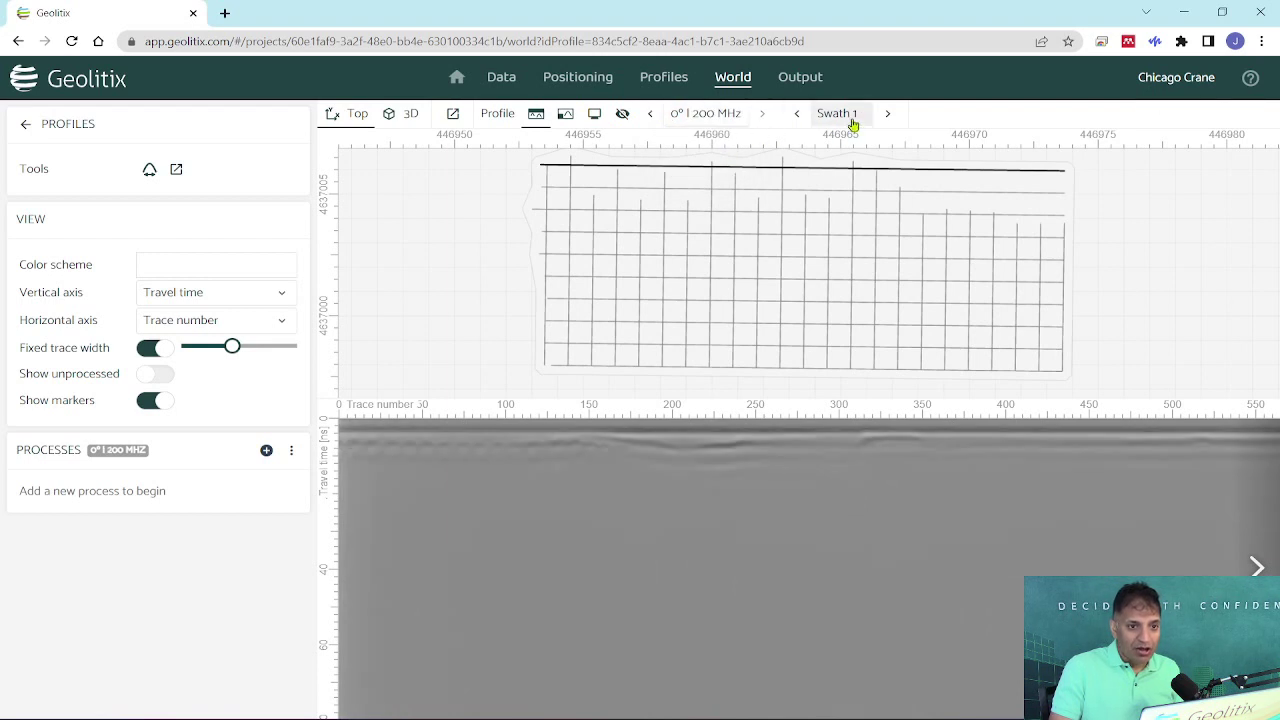
left_click(735, 116)
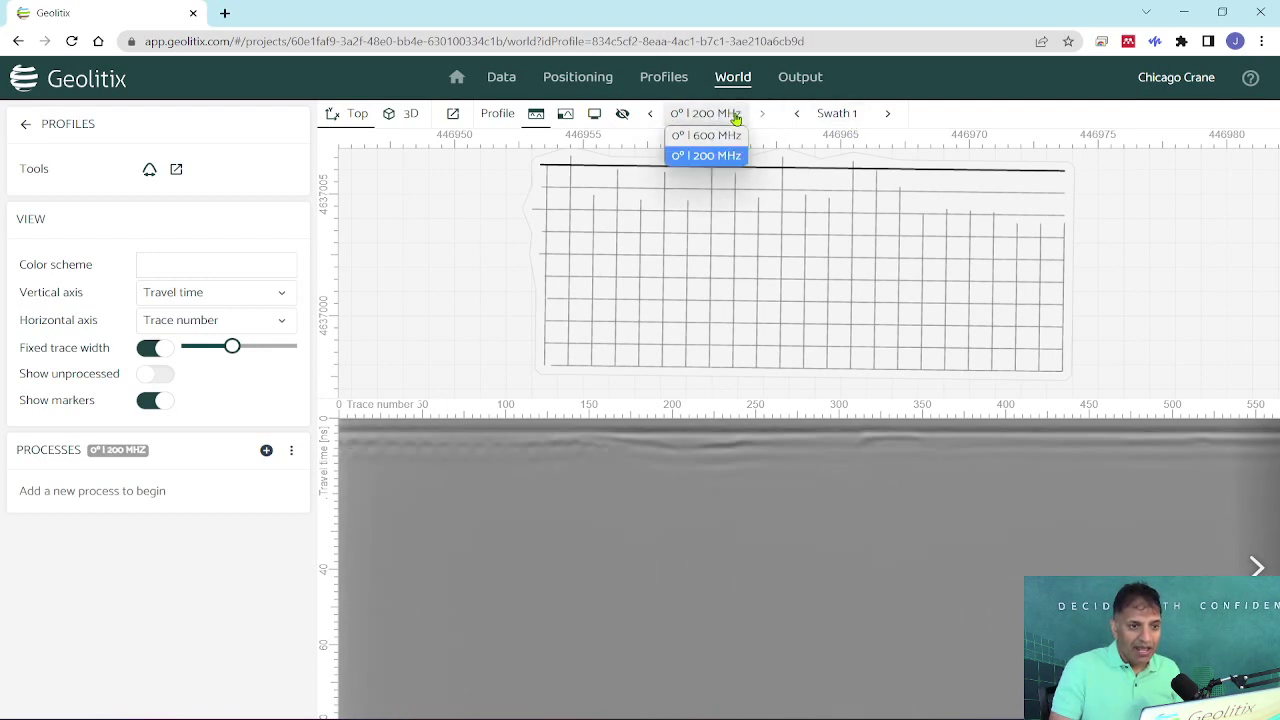
left_click(715, 135)
left_click(717, 114)
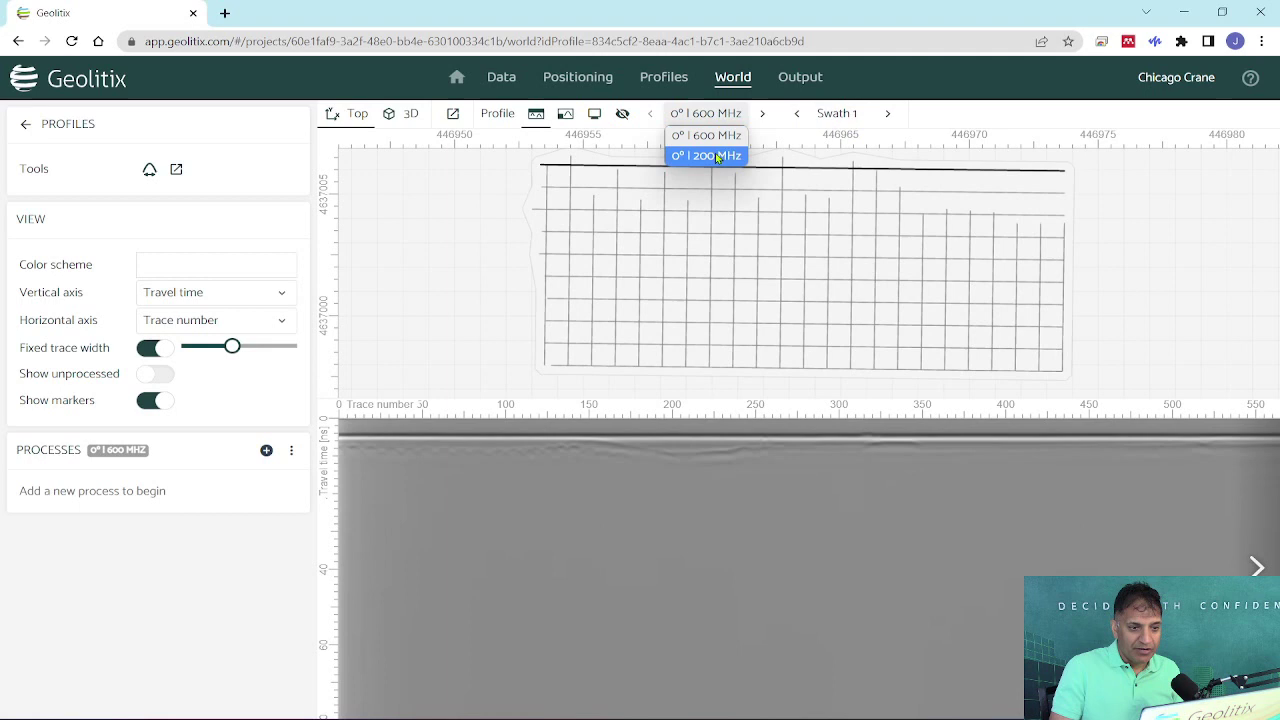
left_click(706, 155)
left_click(713, 118)
left_click(716, 137)
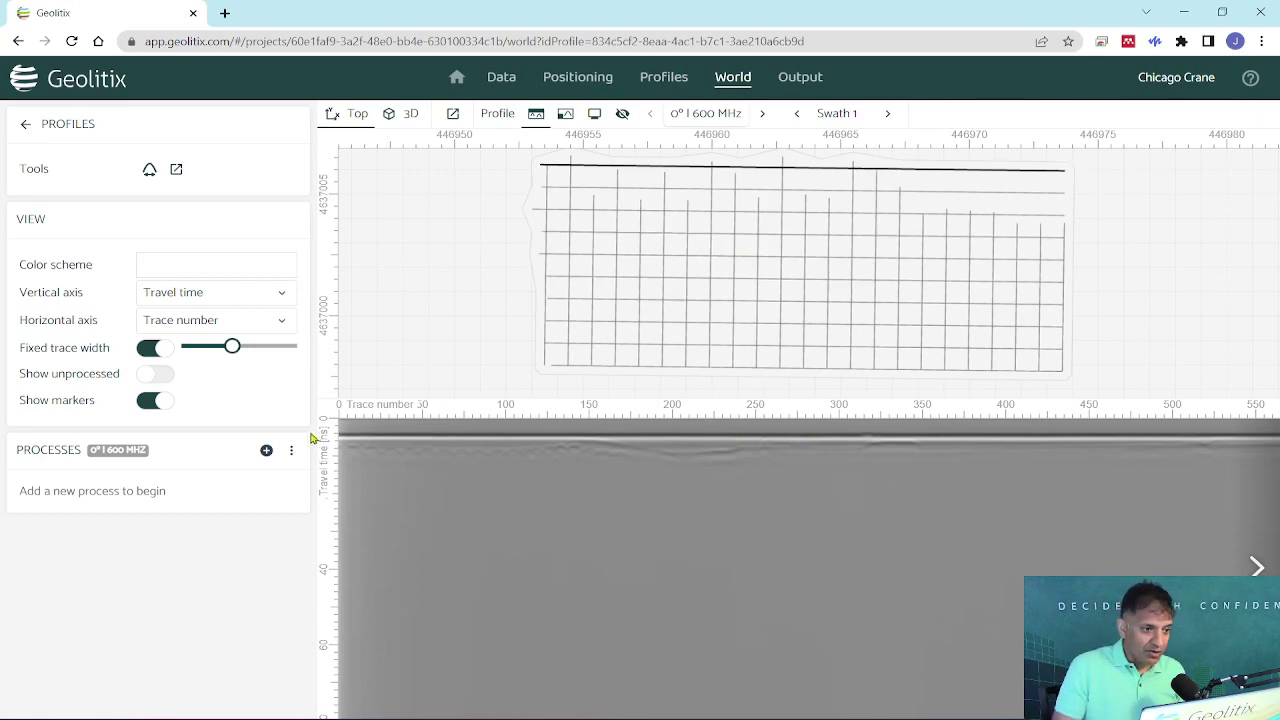
Add a Time zero correction process using Find peak with 0 backup samples
left_click(266, 451)
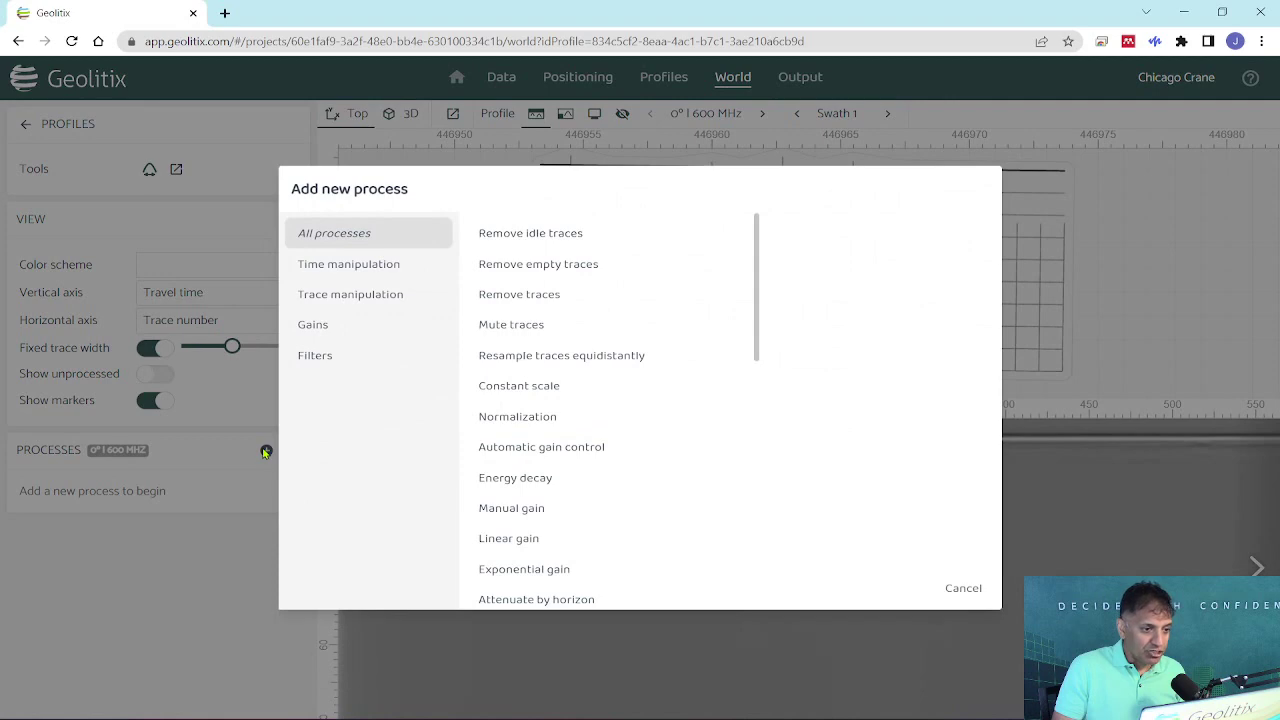
left_click(375, 265)
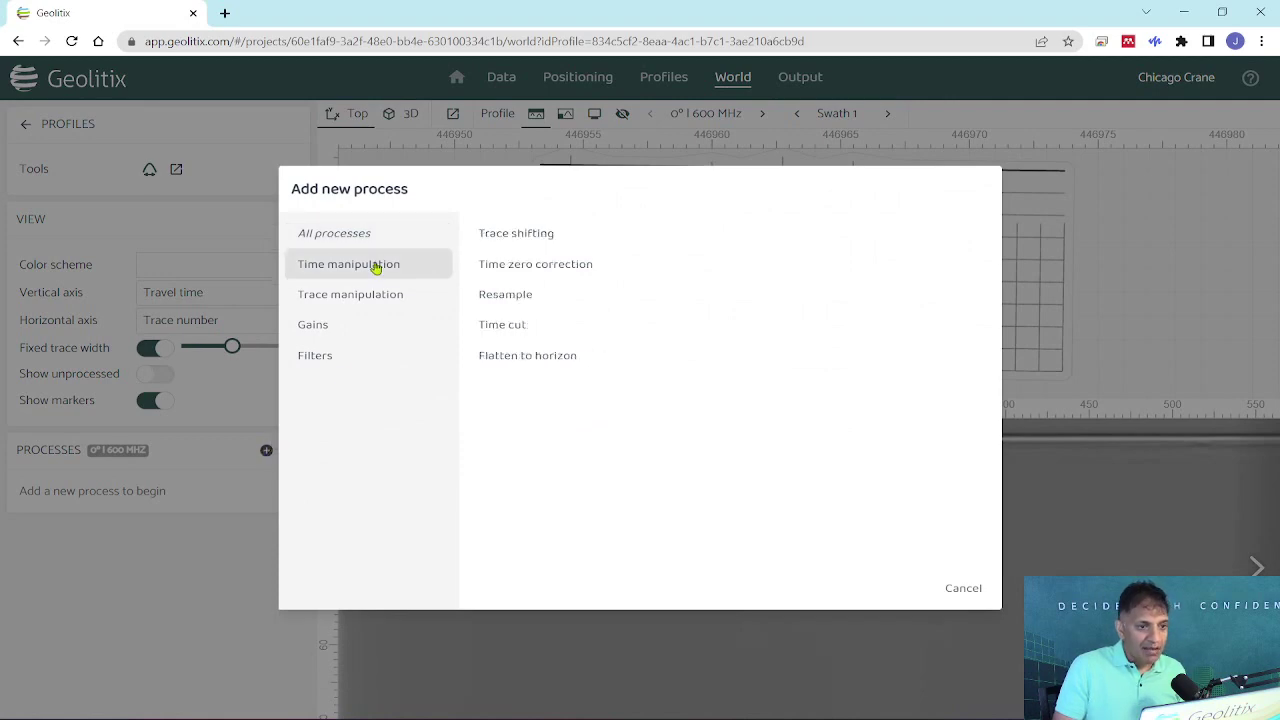
left_click(527, 275)
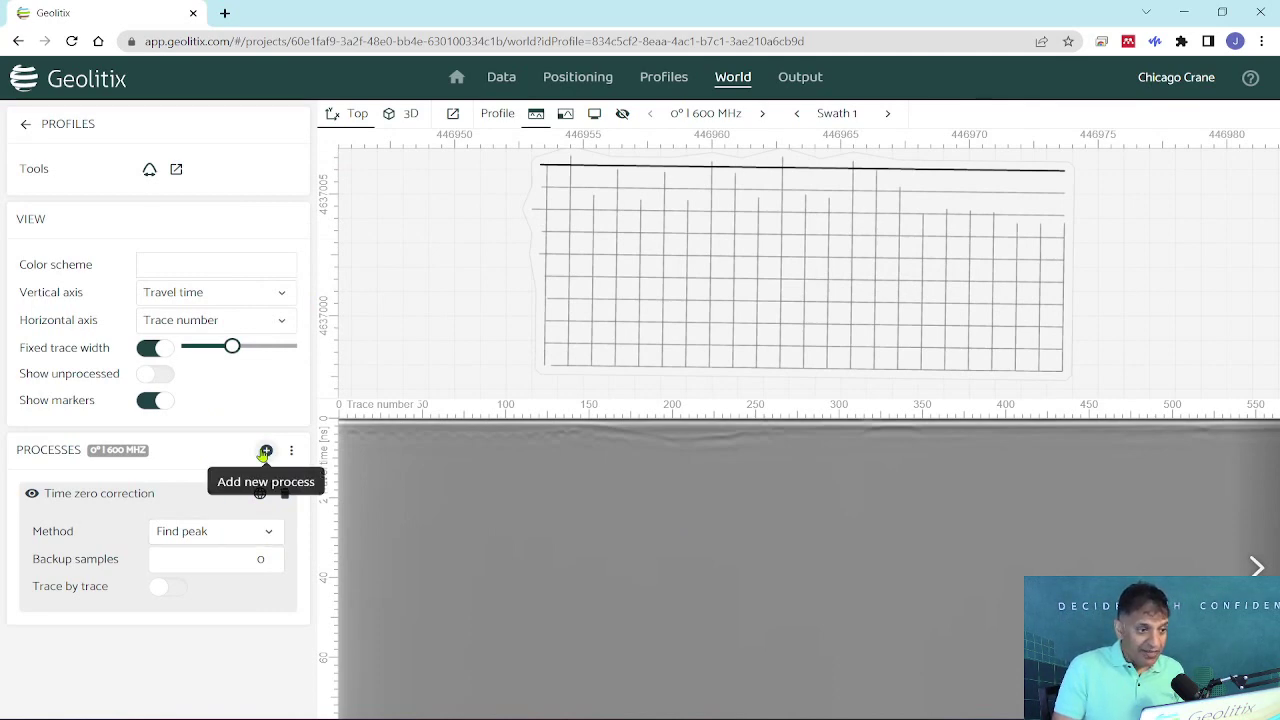
left_click(265, 452)
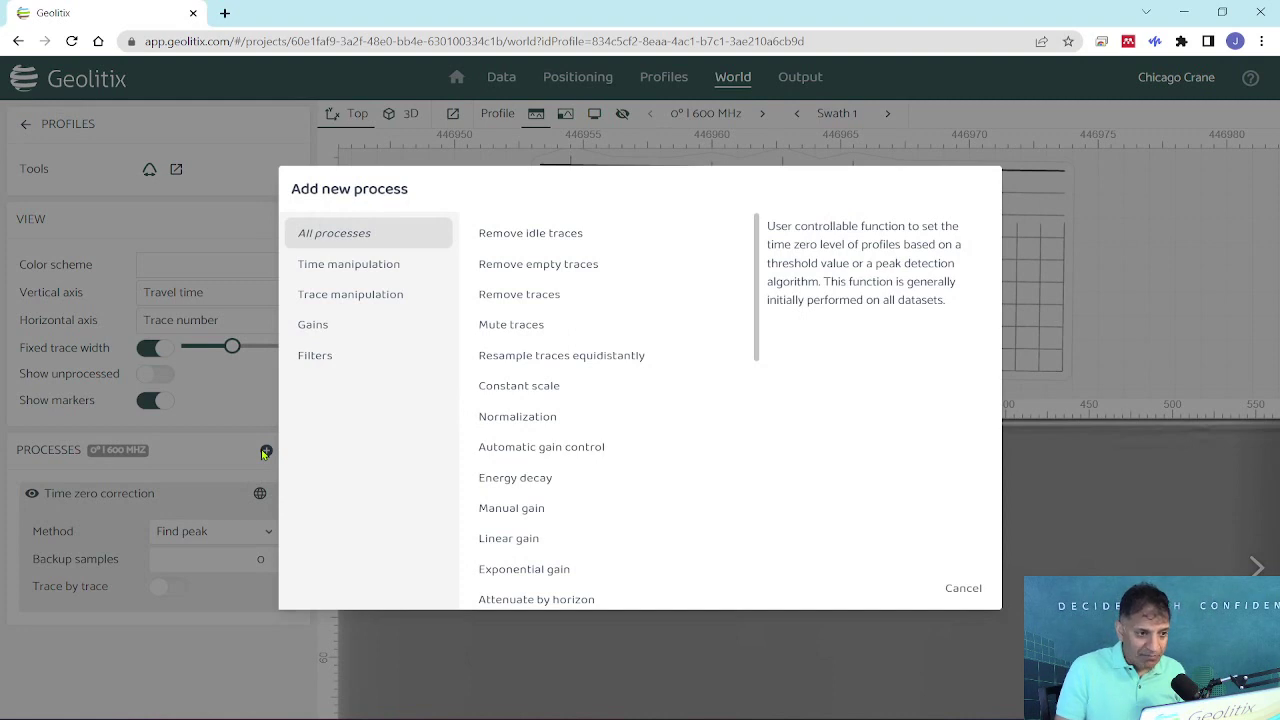
Add an Energy decay gain with a 13-sample smoothing window
left_click(322, 324)
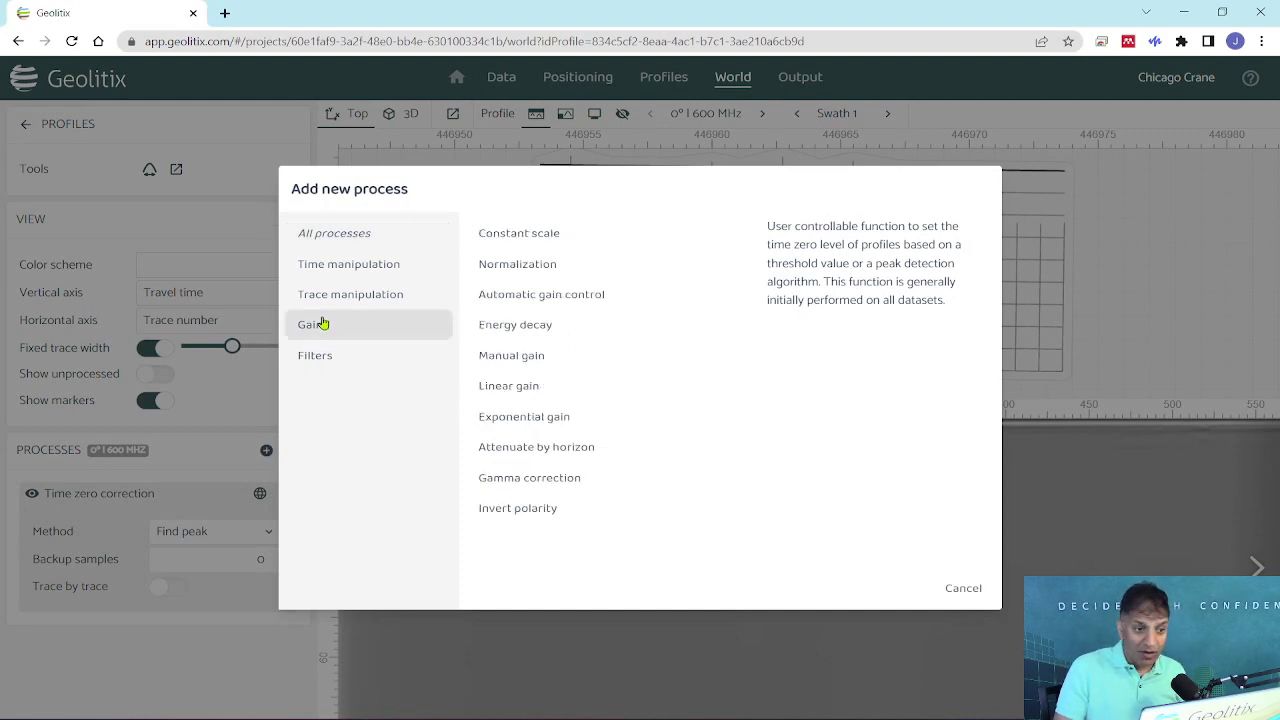
left_click(511, 337)
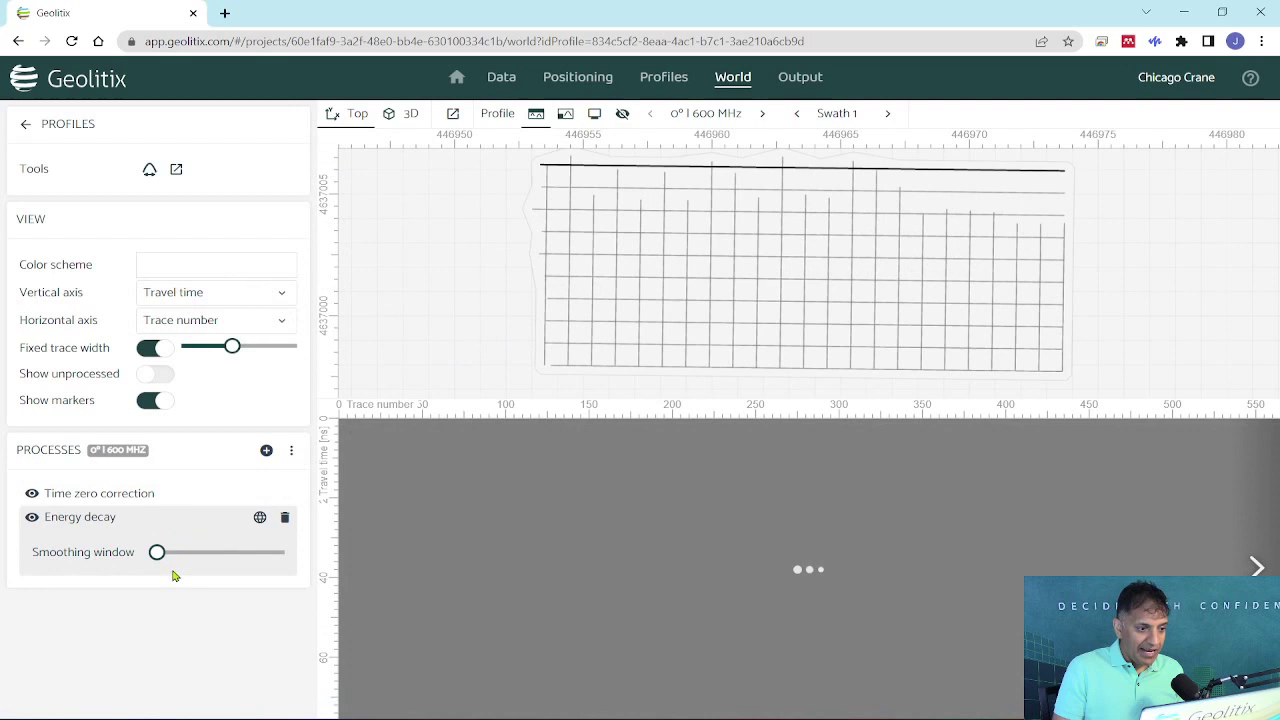
mouse_move(160, 562)
left_click_drag(157, 556, 228, 556)
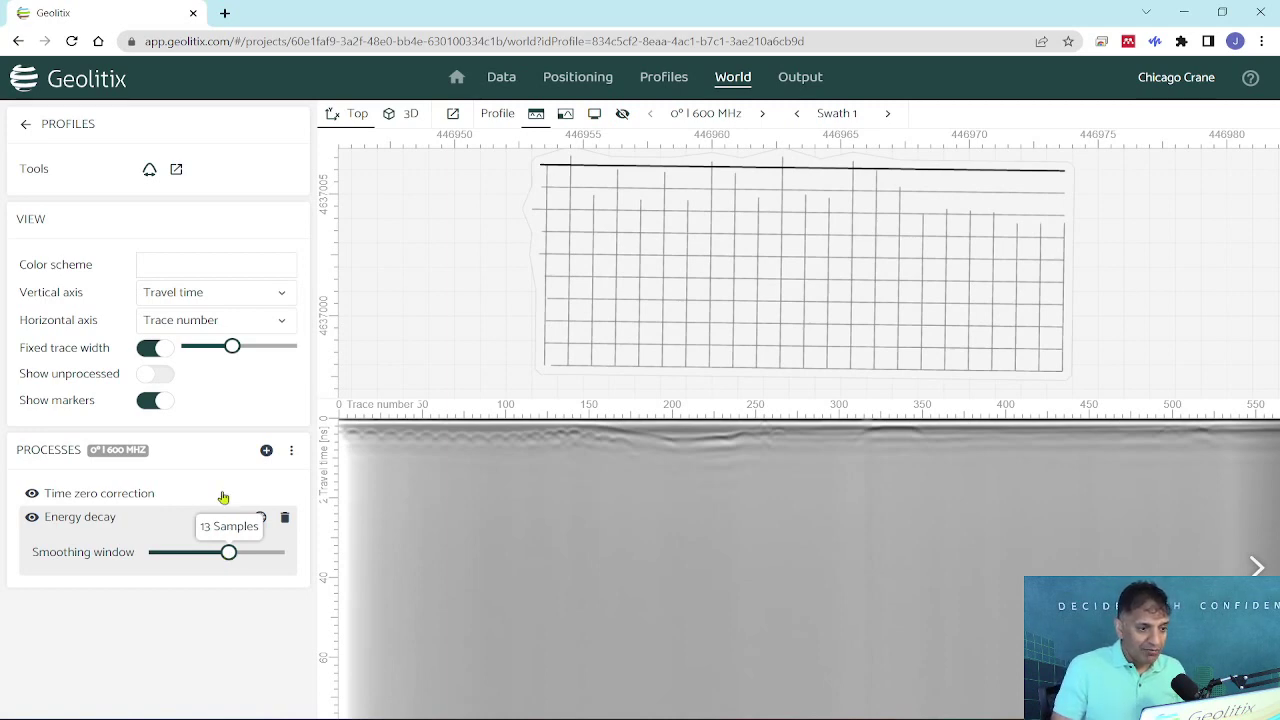
Add a Dewow filter with a 36-sample window and move Energy decay below it
left_click(266, 451)
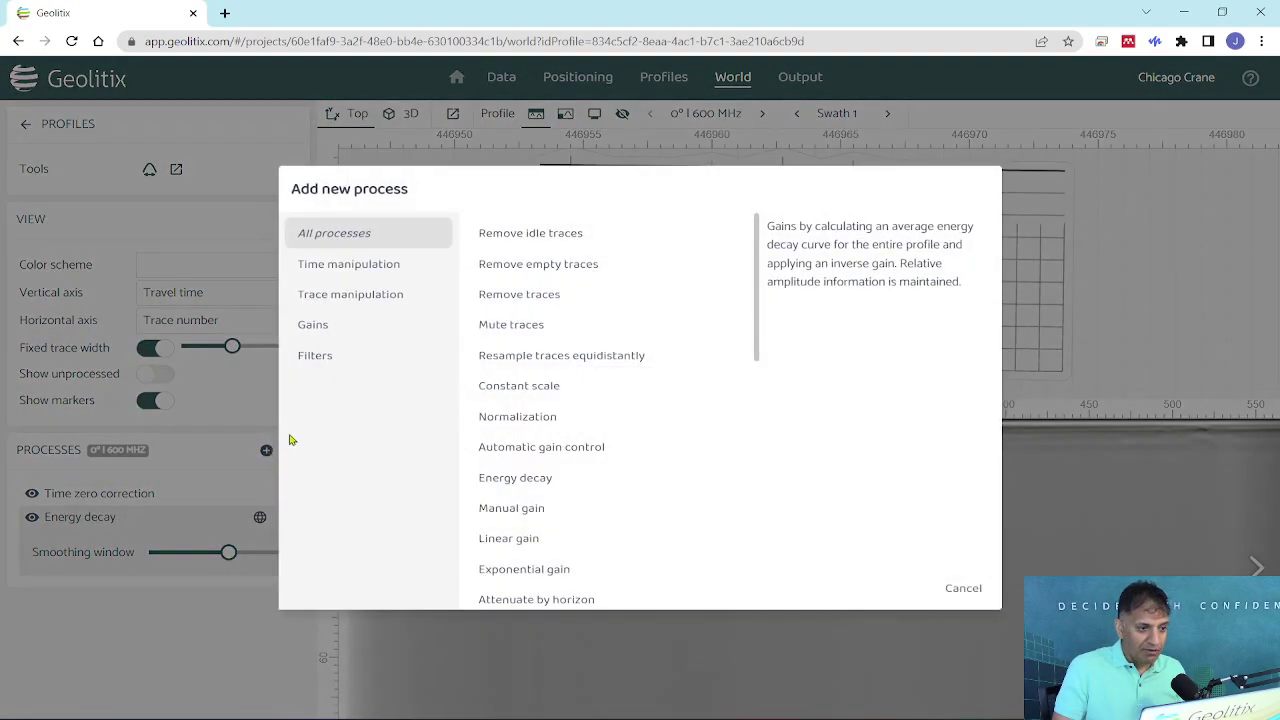
left_click(314, 357)
left_click(509, 328)
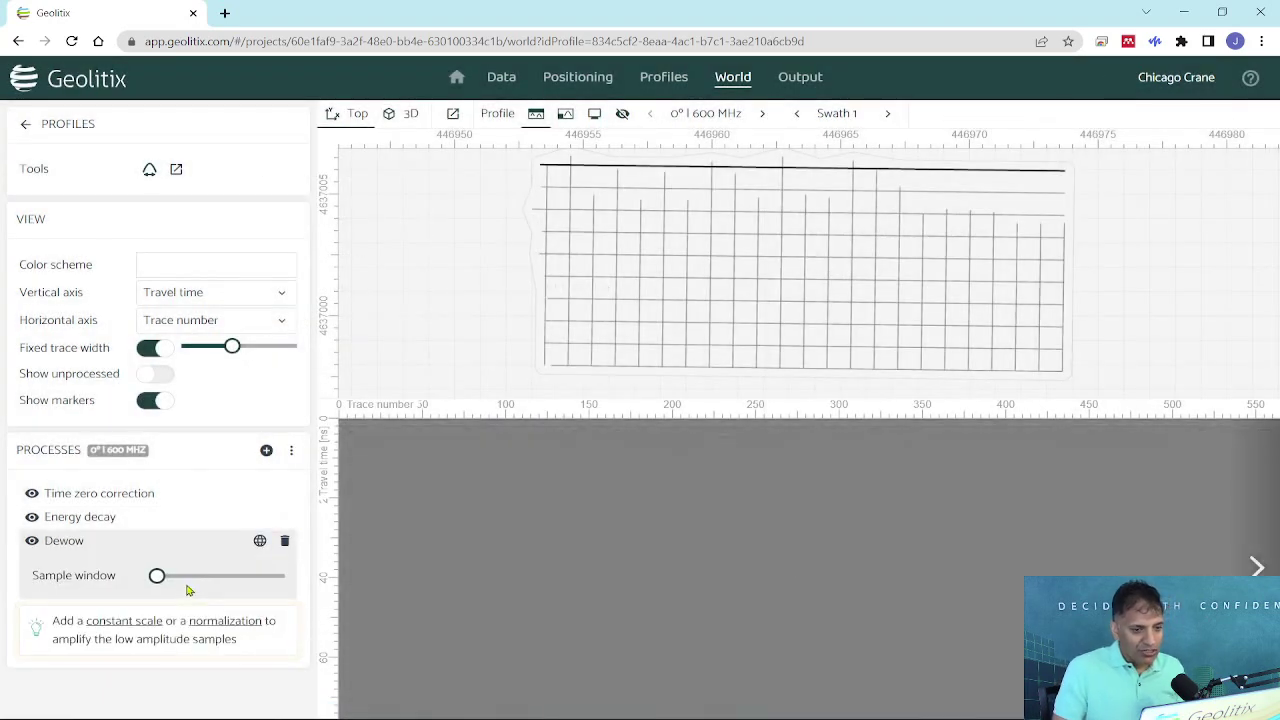
mouse_move(159, 578)
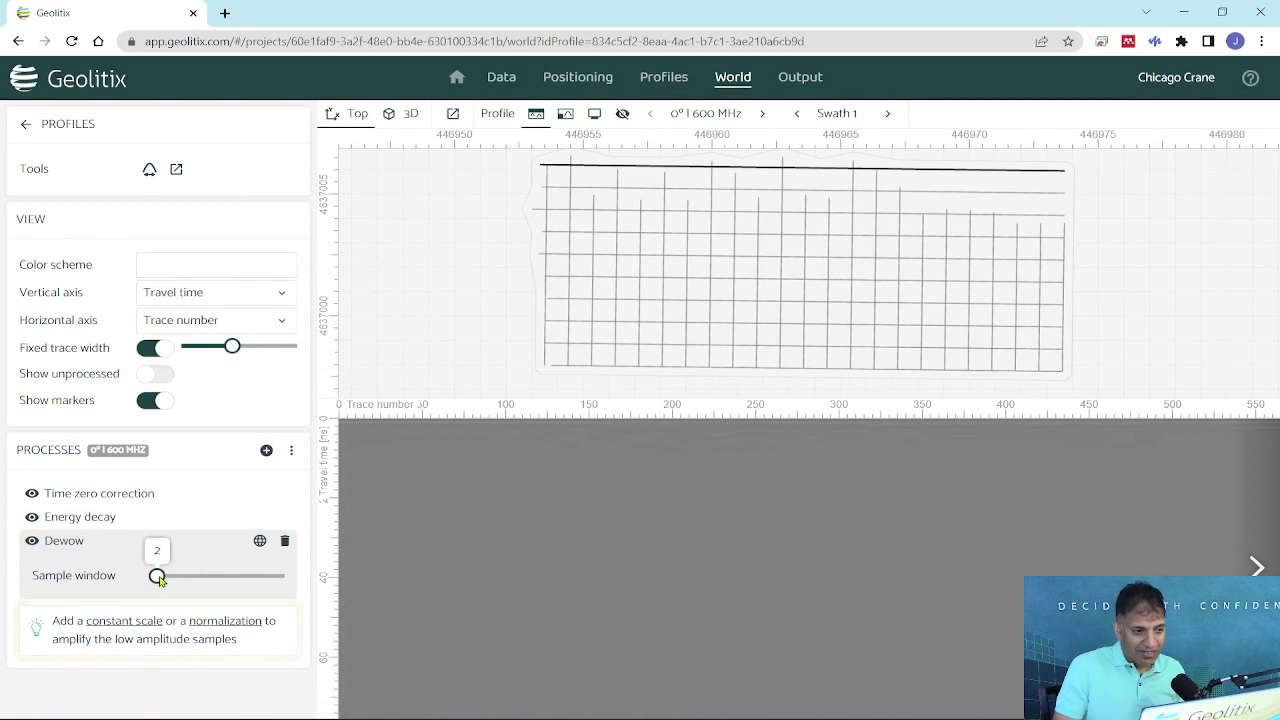
left_click_drag(159, 578, 255, 581)
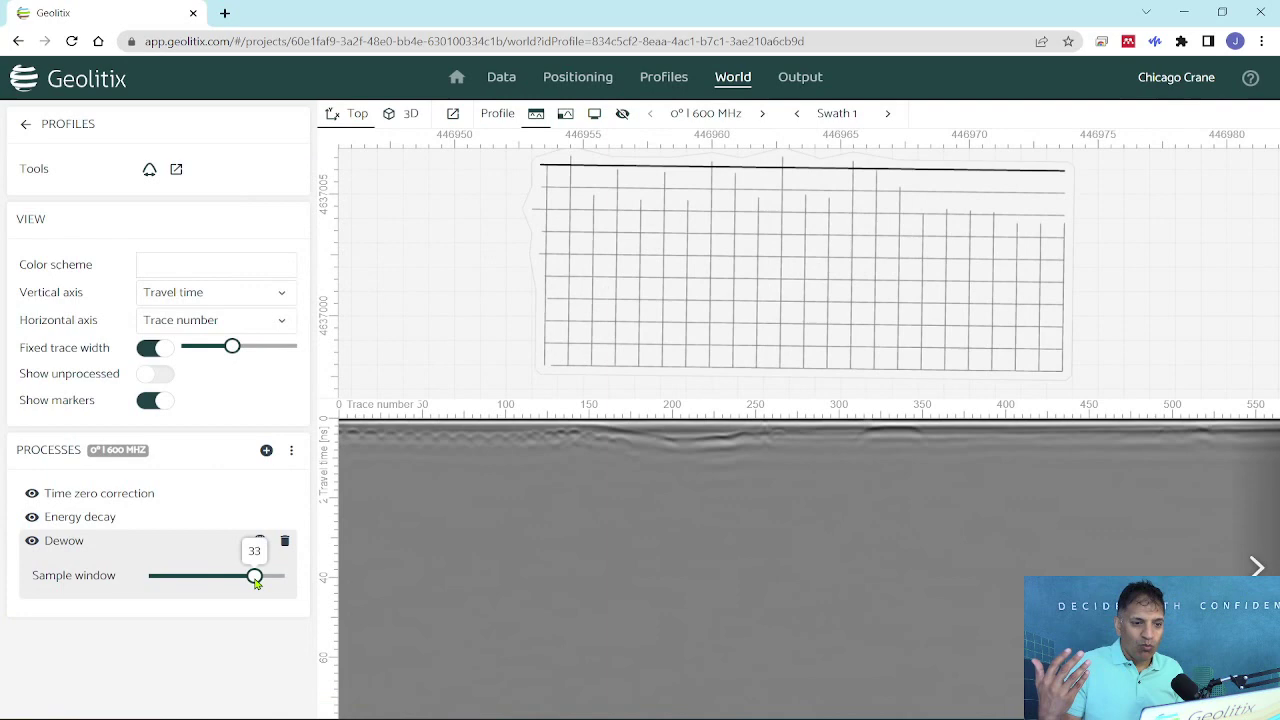
left_click_drag(255, 580, 270, 578)
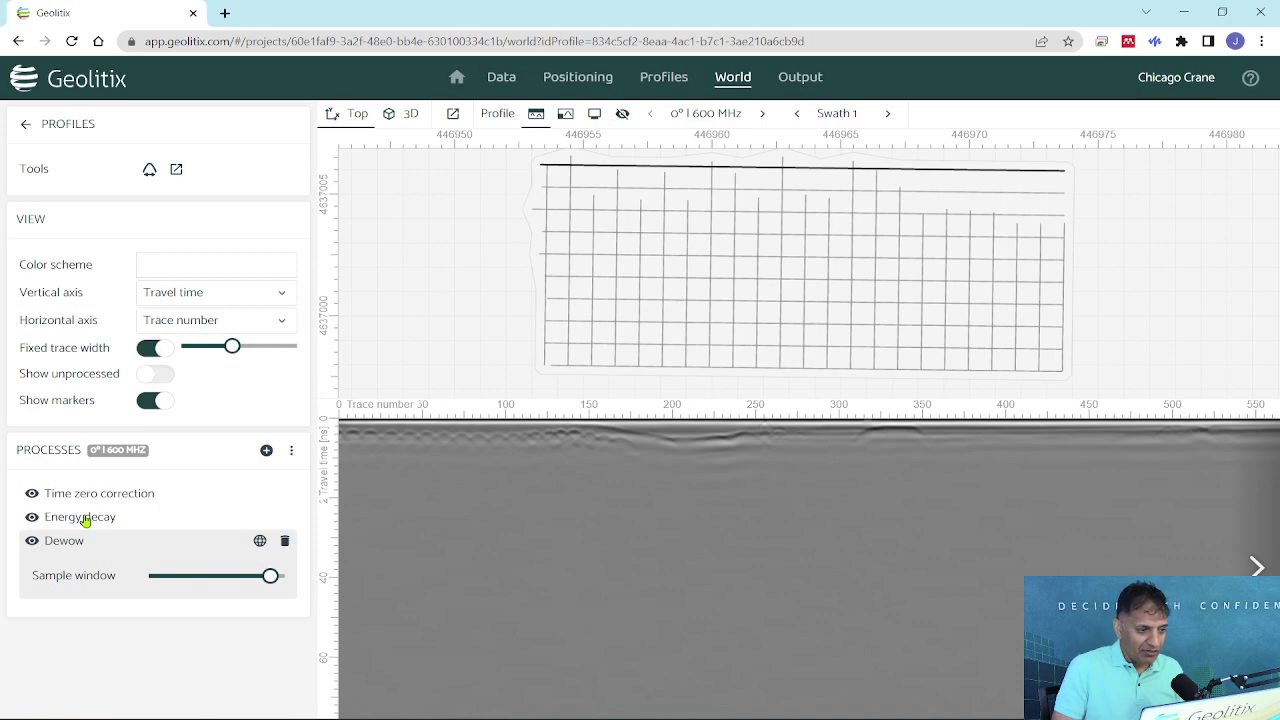
left_click_drag(86, 520, 80, 543)
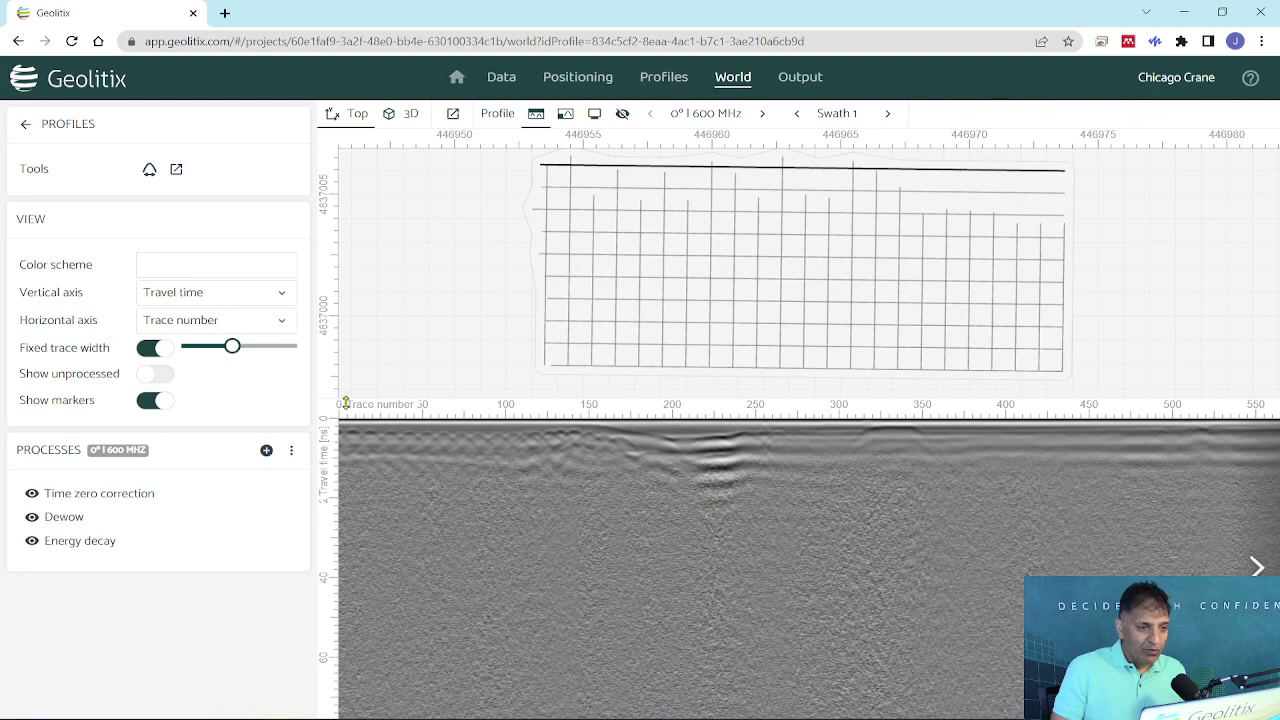
Fit a hyperbola's apex and tails to the reflection near trace 110 and accept velocity 0.095
left_click_drag(345, 403, 345, 381)
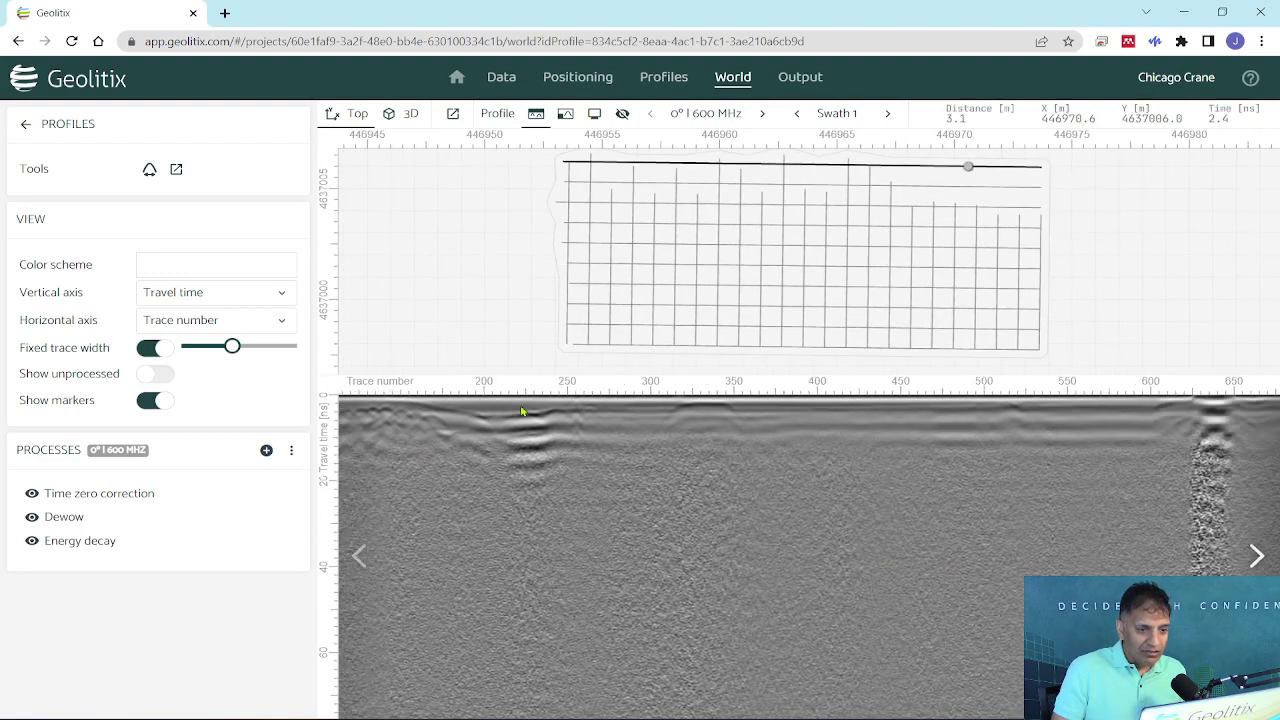
scroll(522, 412, "left", 3)
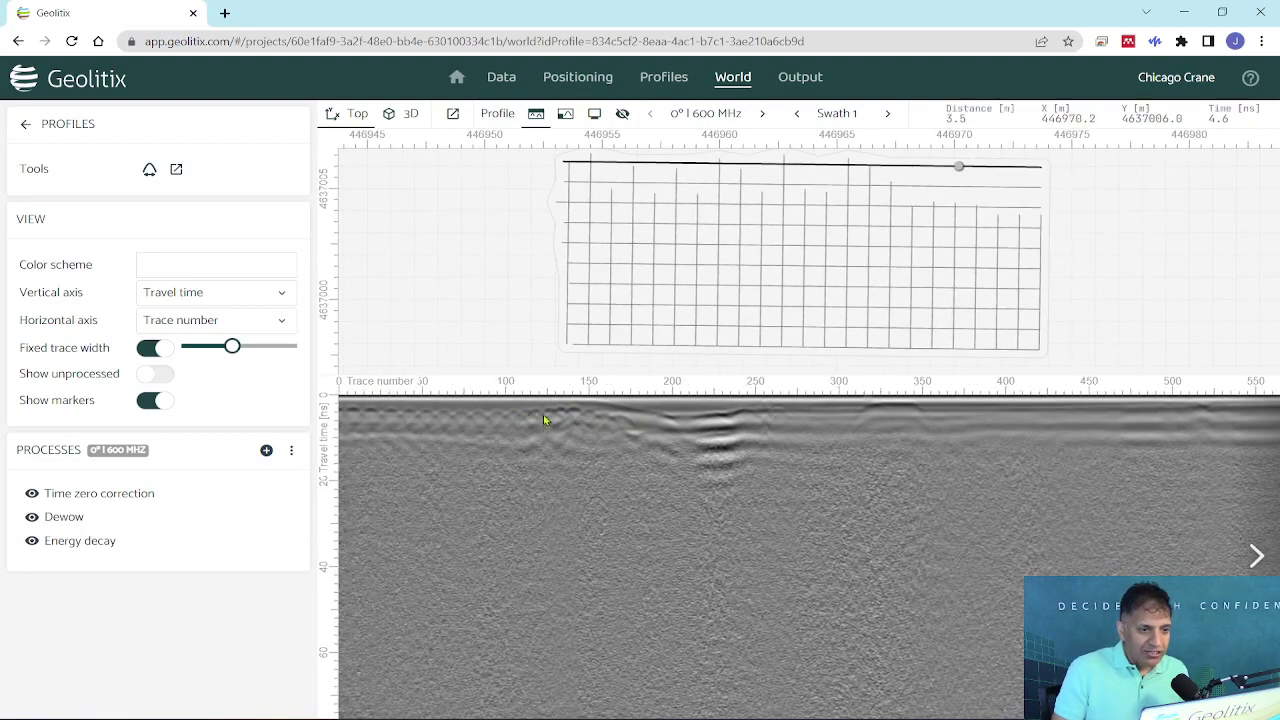
left_click(150, 172)
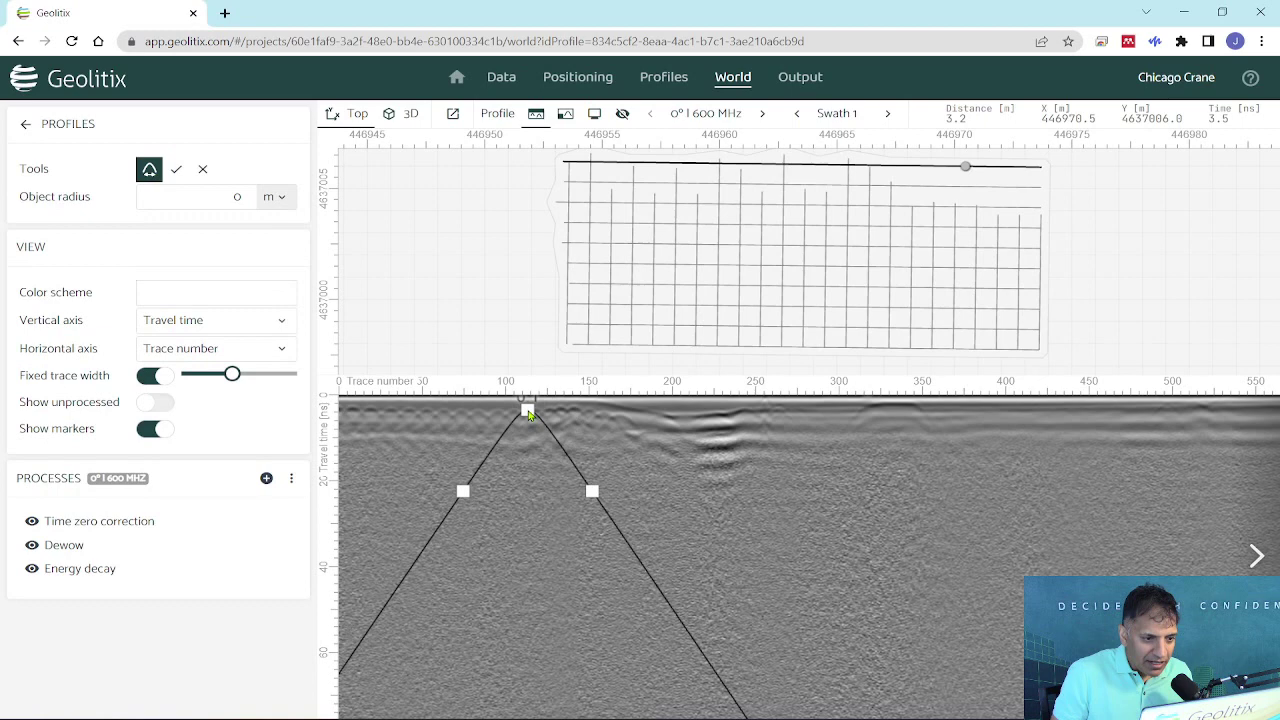
left_click(516, 410)
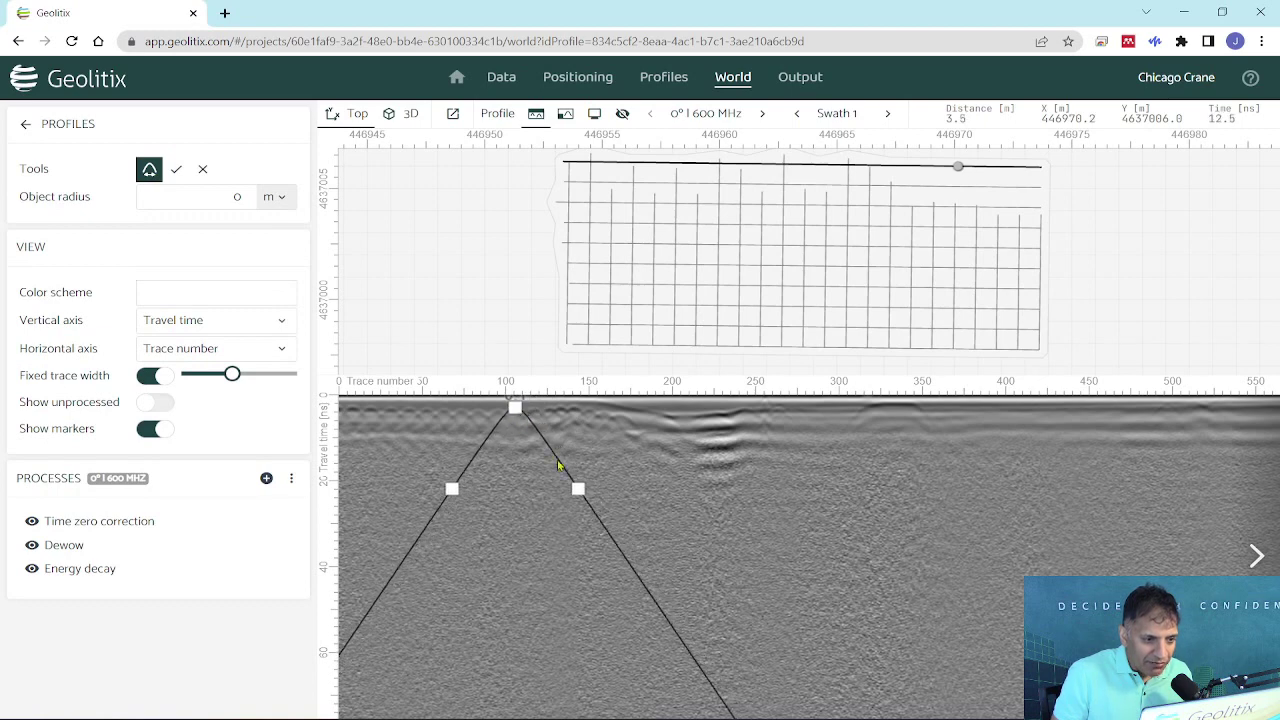
left_click_drag(579, 489, 576, 492)
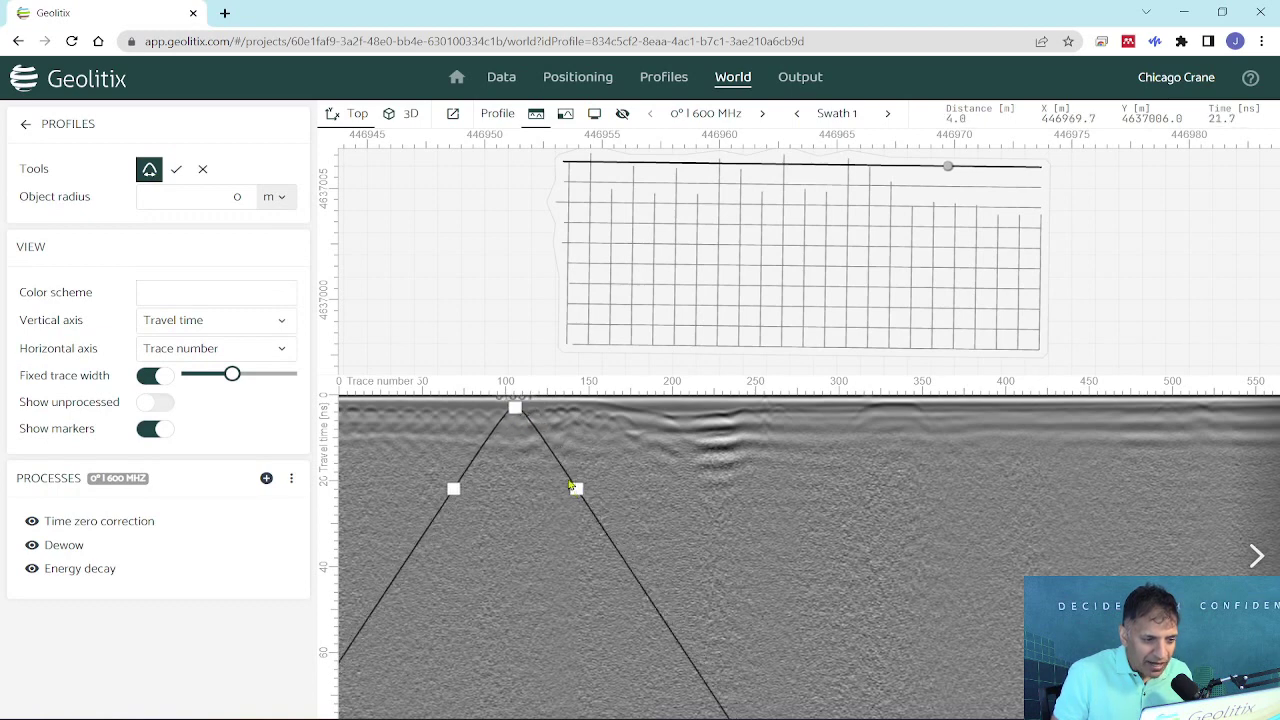
mouse_move(515, 409)
left_mouse_down()
mouse_move(507, 422)
mouse_move(497, 411)
left_mouse_up()
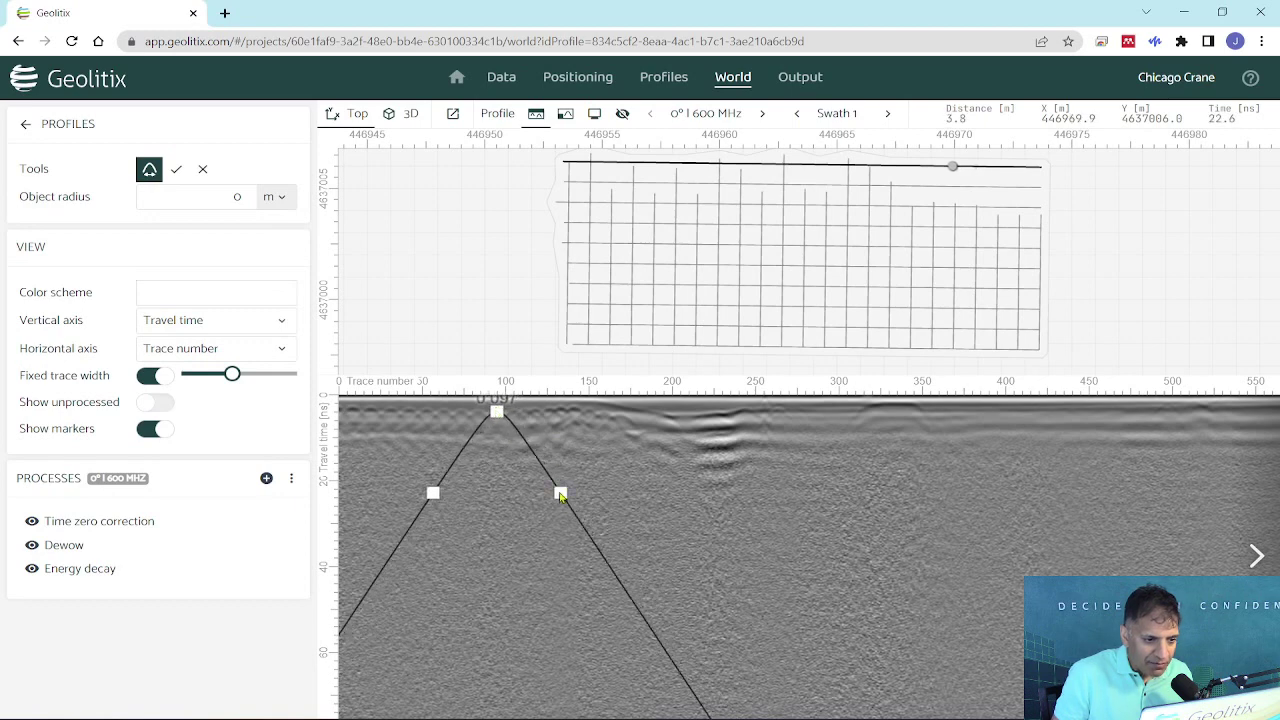
left_click_drag(560, 492, 558, 493)
left_click_drag(494, 414, 494, 412)
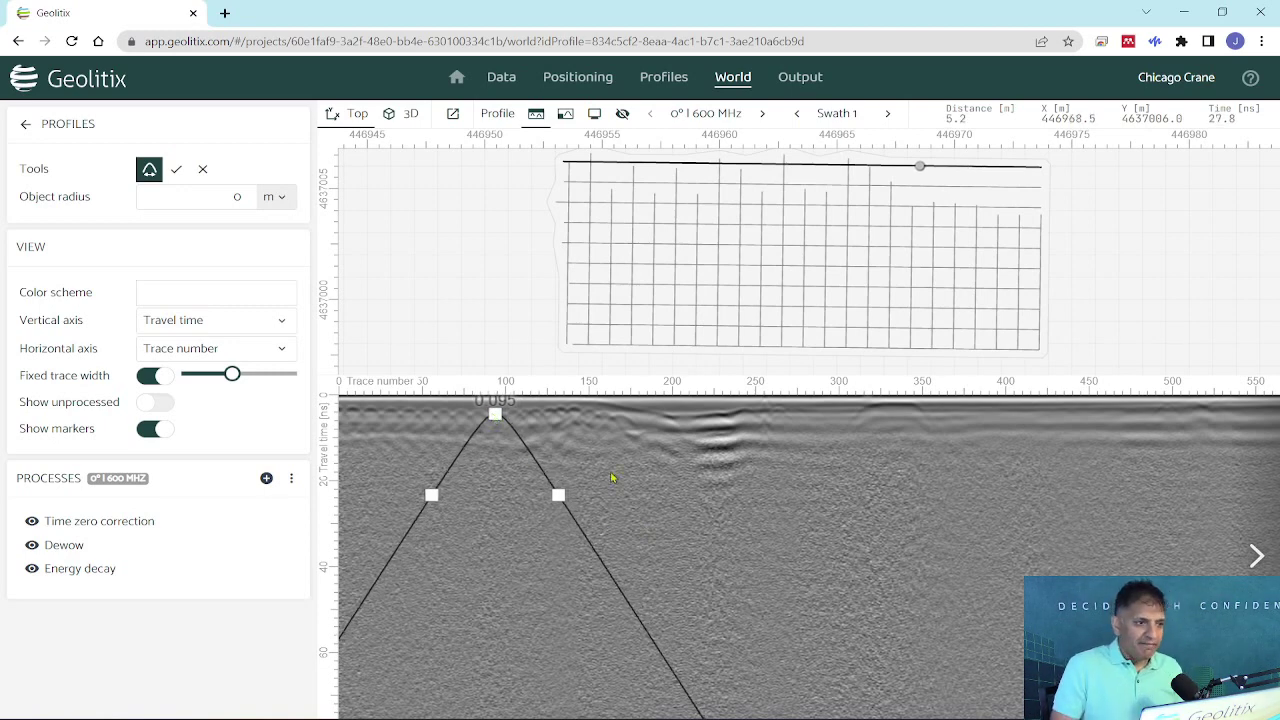
left_click(176, 170)
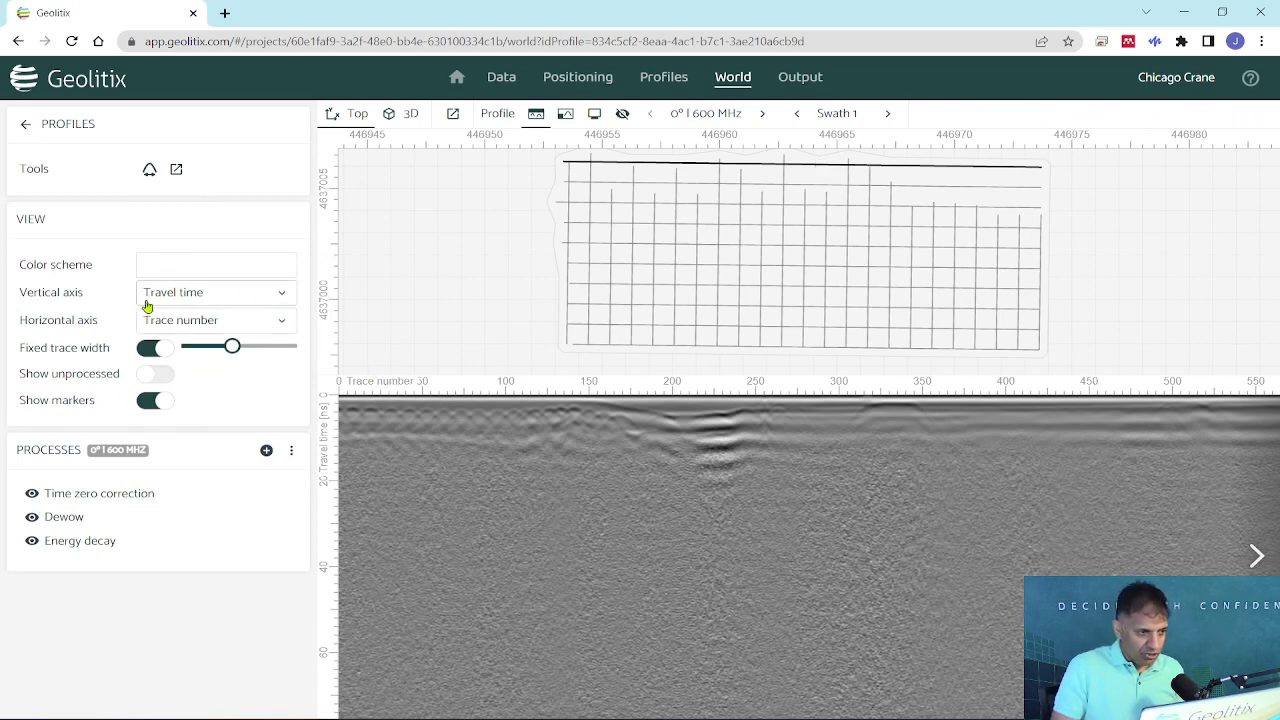
Switch the radargram's vertical axis from travel time to Depth, then collapse the VIEW section
left_click(189, 294)
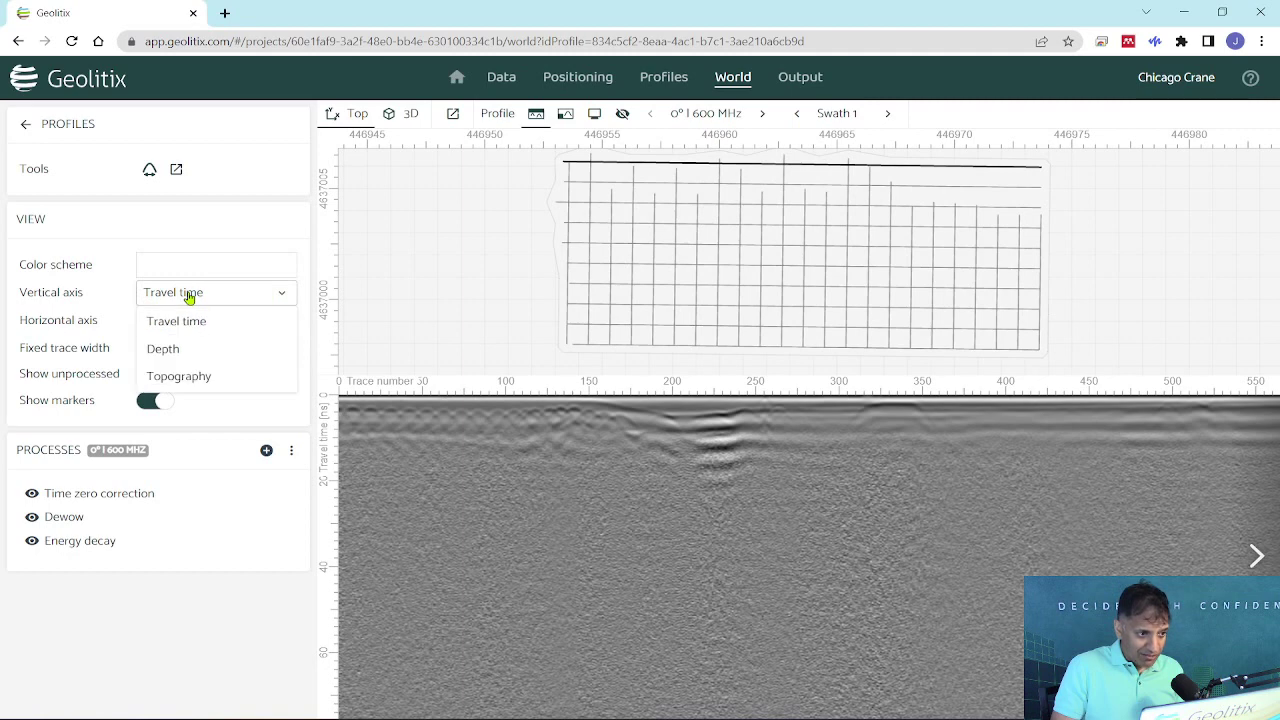
left_click(186, 354)
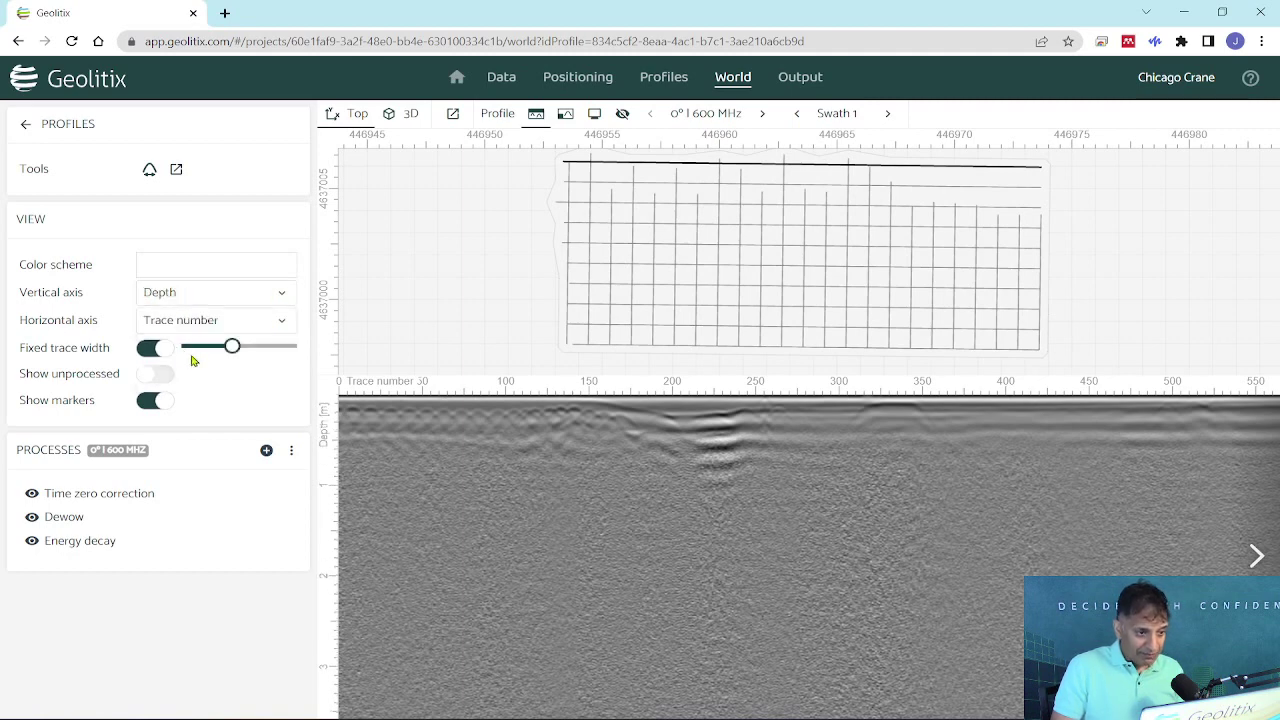
left_click(157, 228)
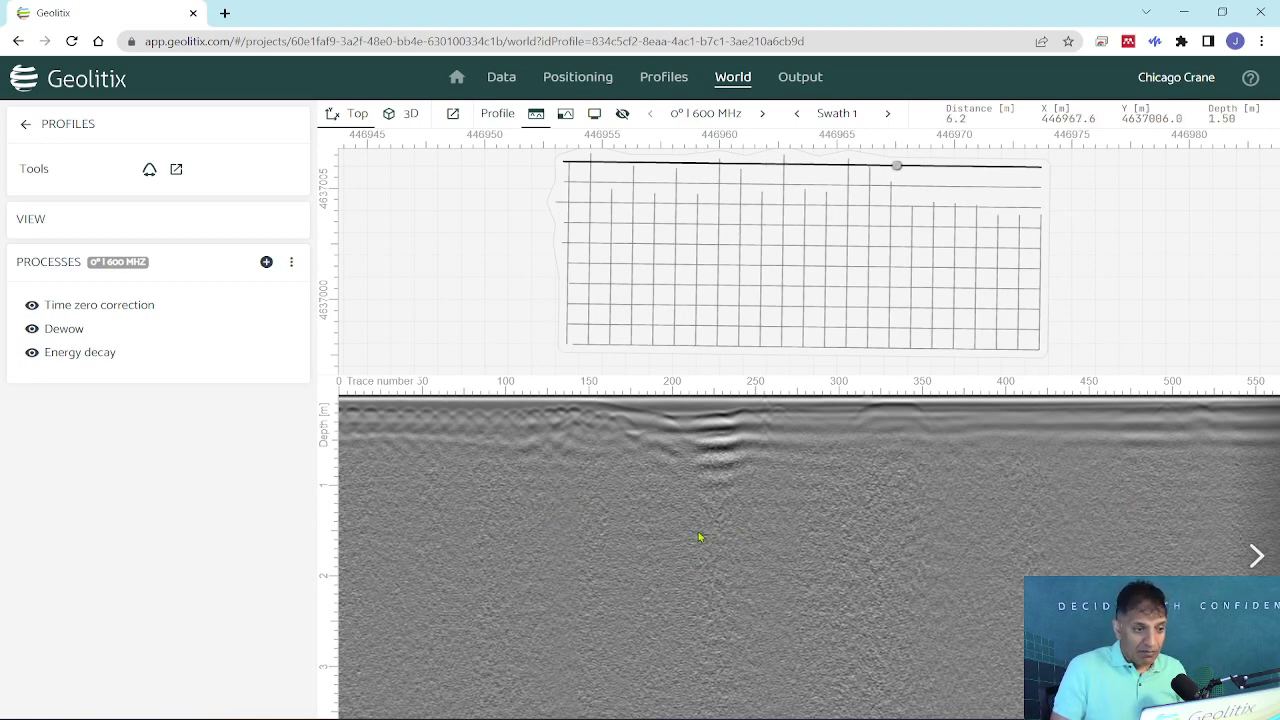
Add a Time cut process and drag its Time slider left to trim the deeper data
left_click(266, 262)
left_click(364, 272)
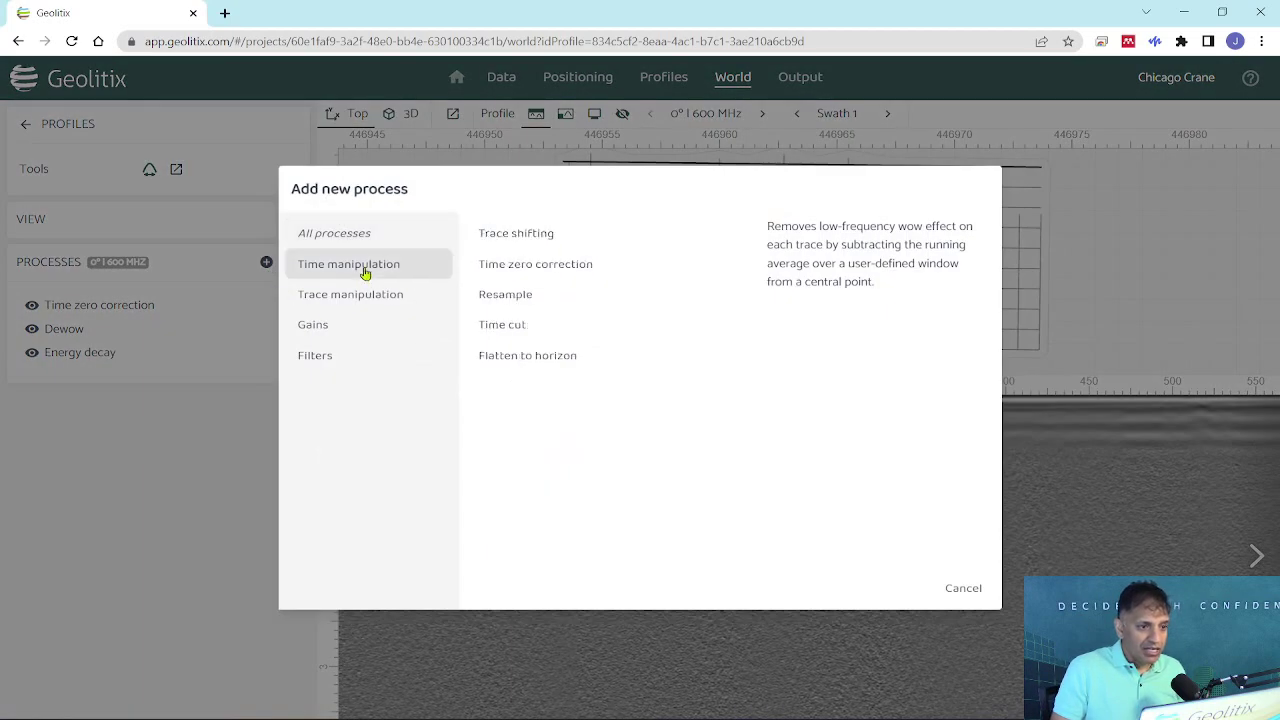
left_click(503, 325)
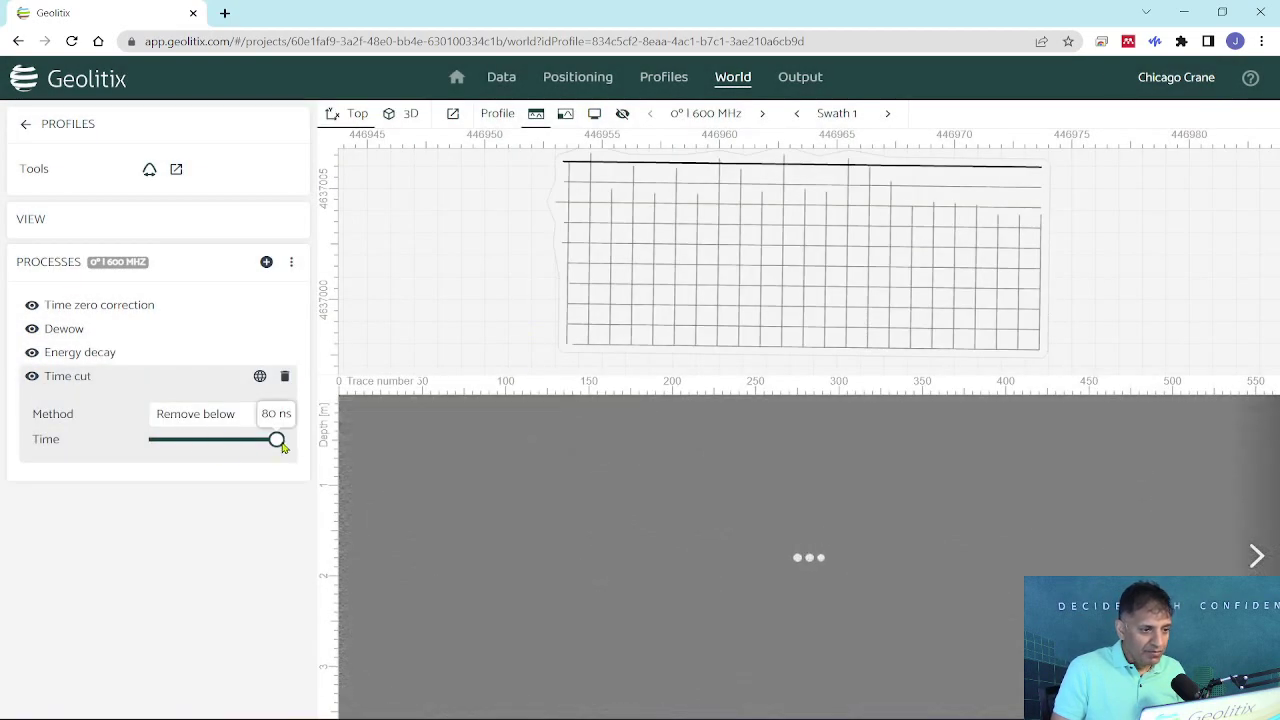
left_click_drag(277, 440, 204, 452)
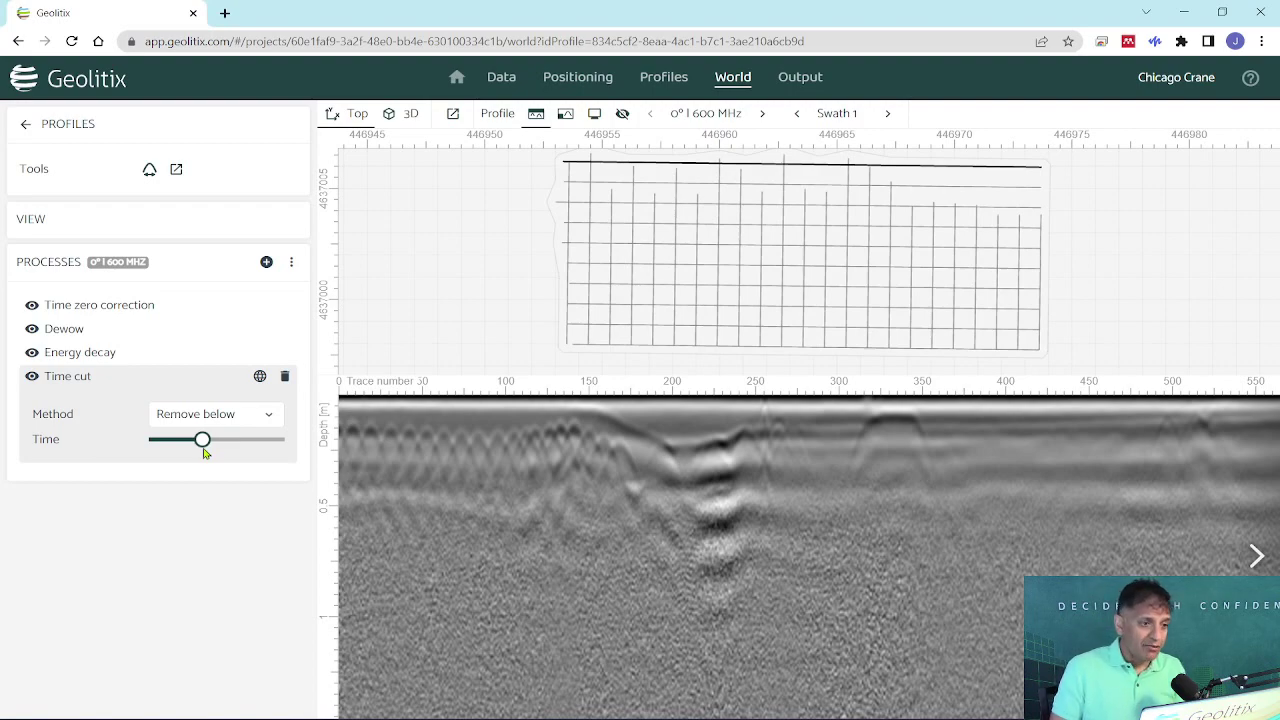
Add a Background subtraction filter to the end of the 600 MHz chain
left_click(266, 262)
left_click(312, 355)
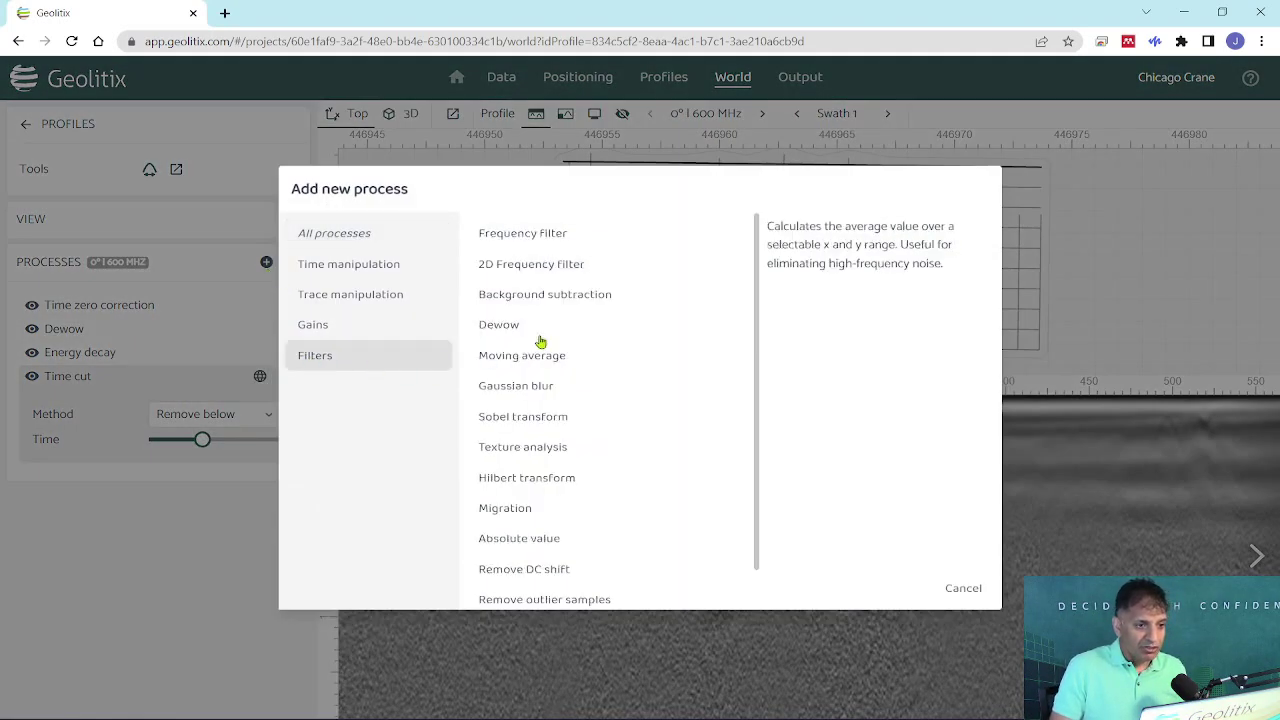
left_click(571, 294)
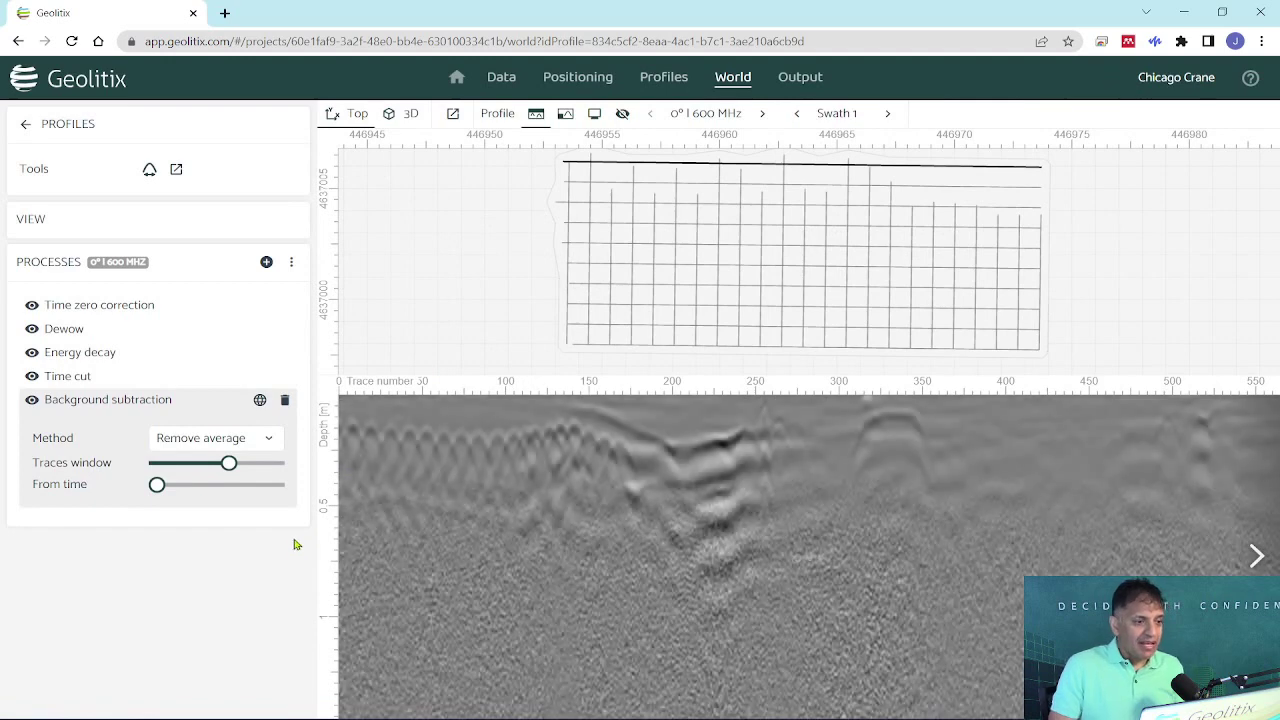
Toggle background subtraction off and back on to compare, then load Swath 2's profile
mouse_move(229, 470)
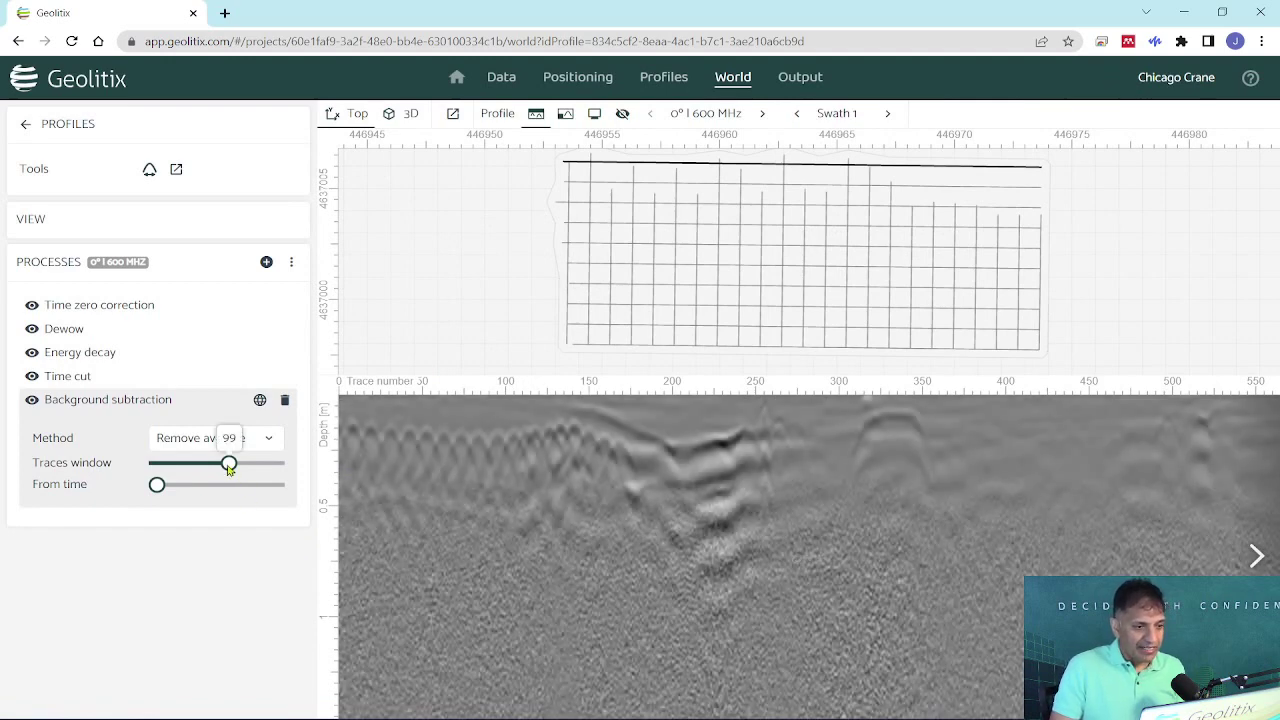
left_click(34, 402)
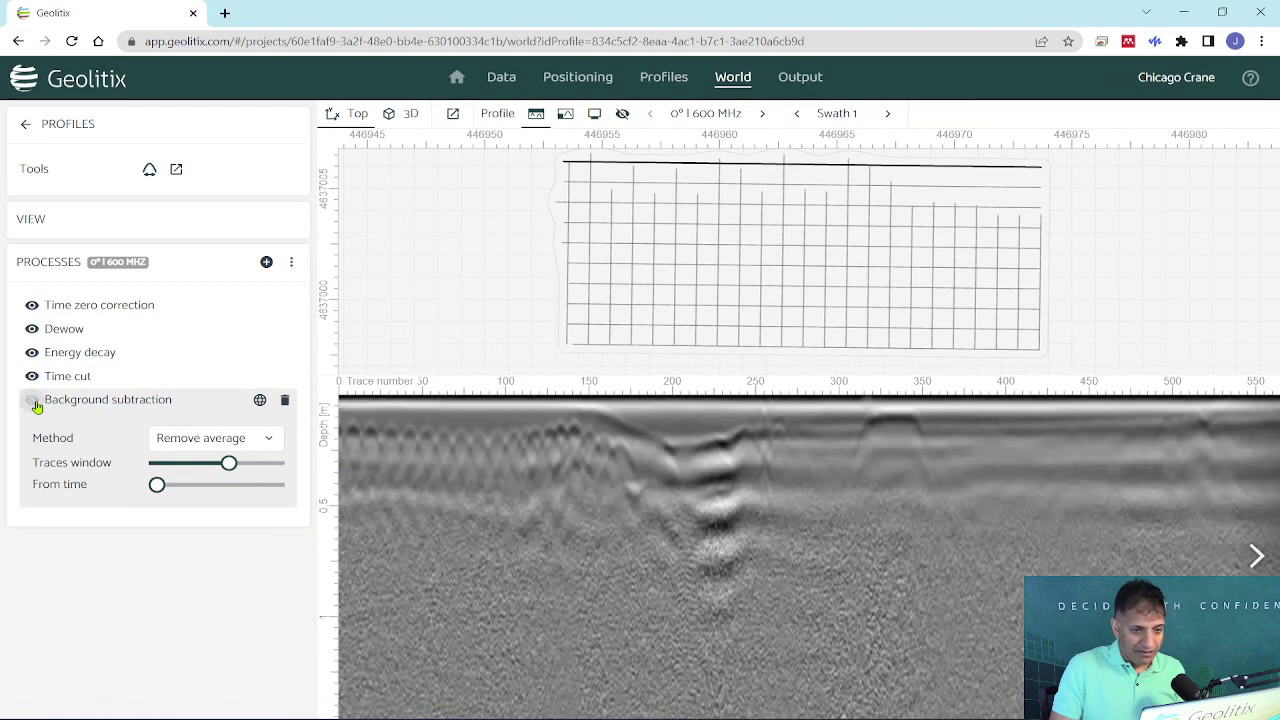
left_click(34, 402)
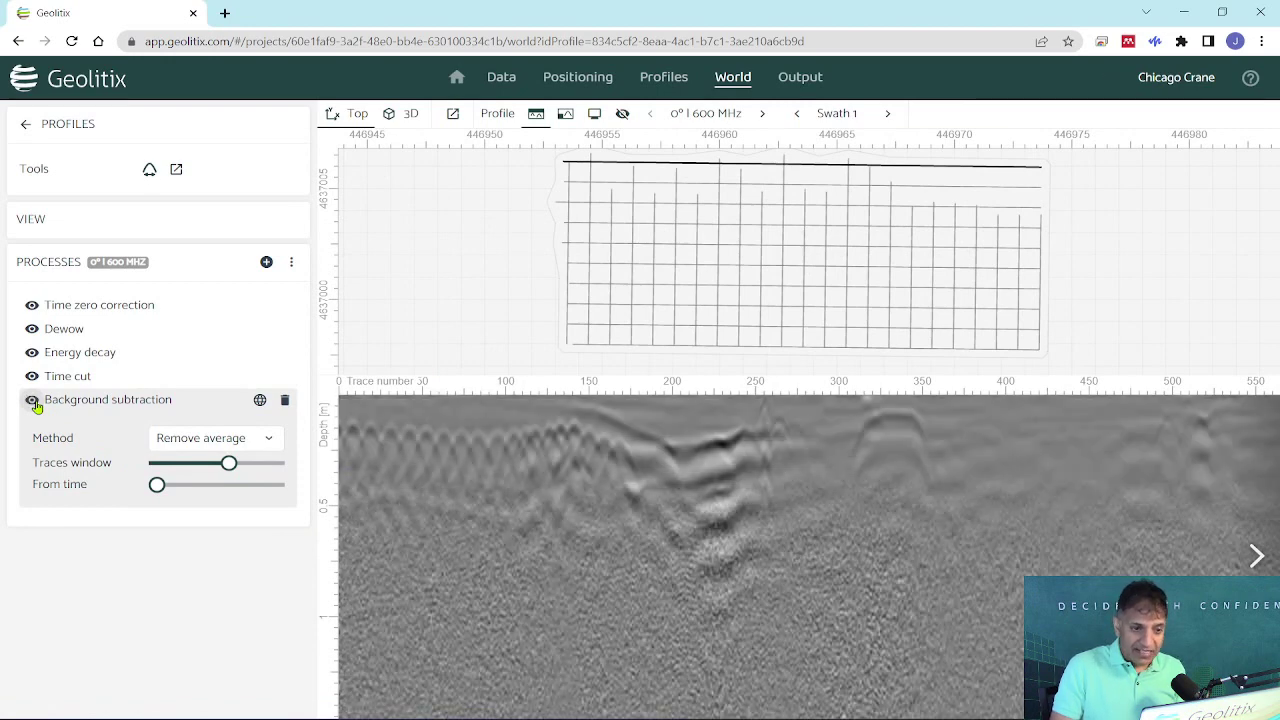
left_click(917, 188)
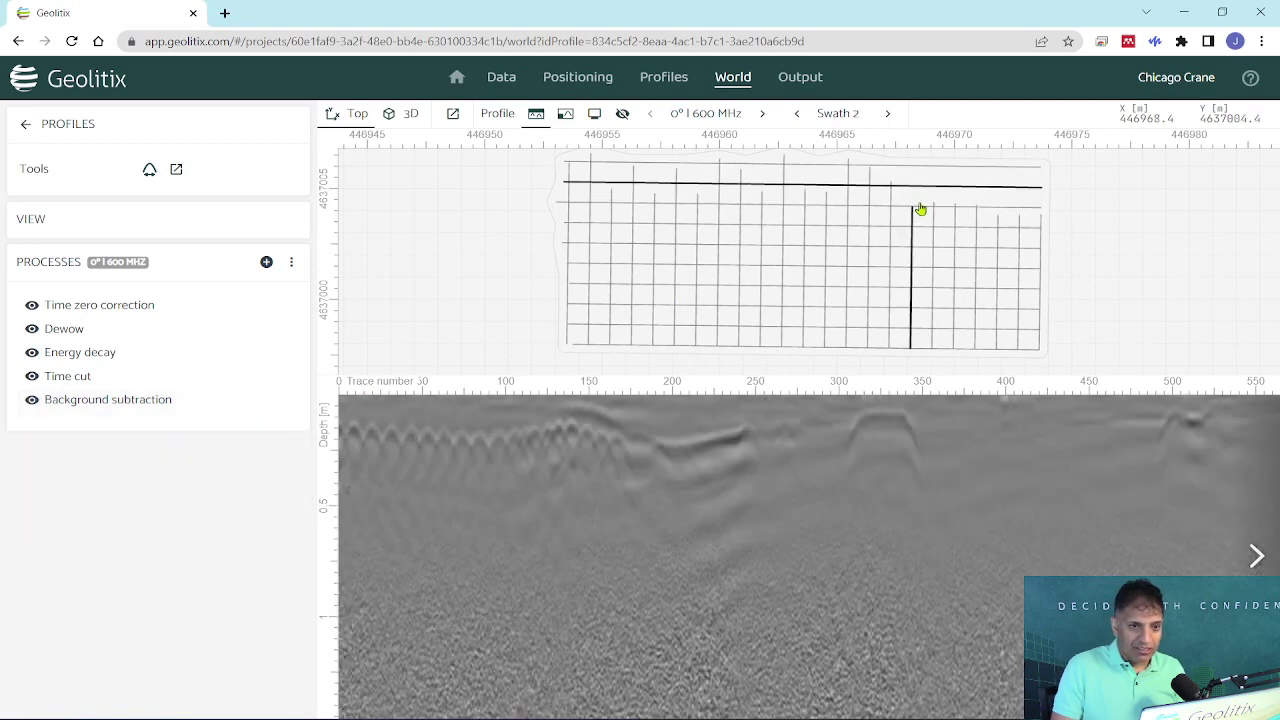
Load Swath 5's 600 MHz radargram via Swath 3 and expand its Background subtraction settings
left_click(923, 208)
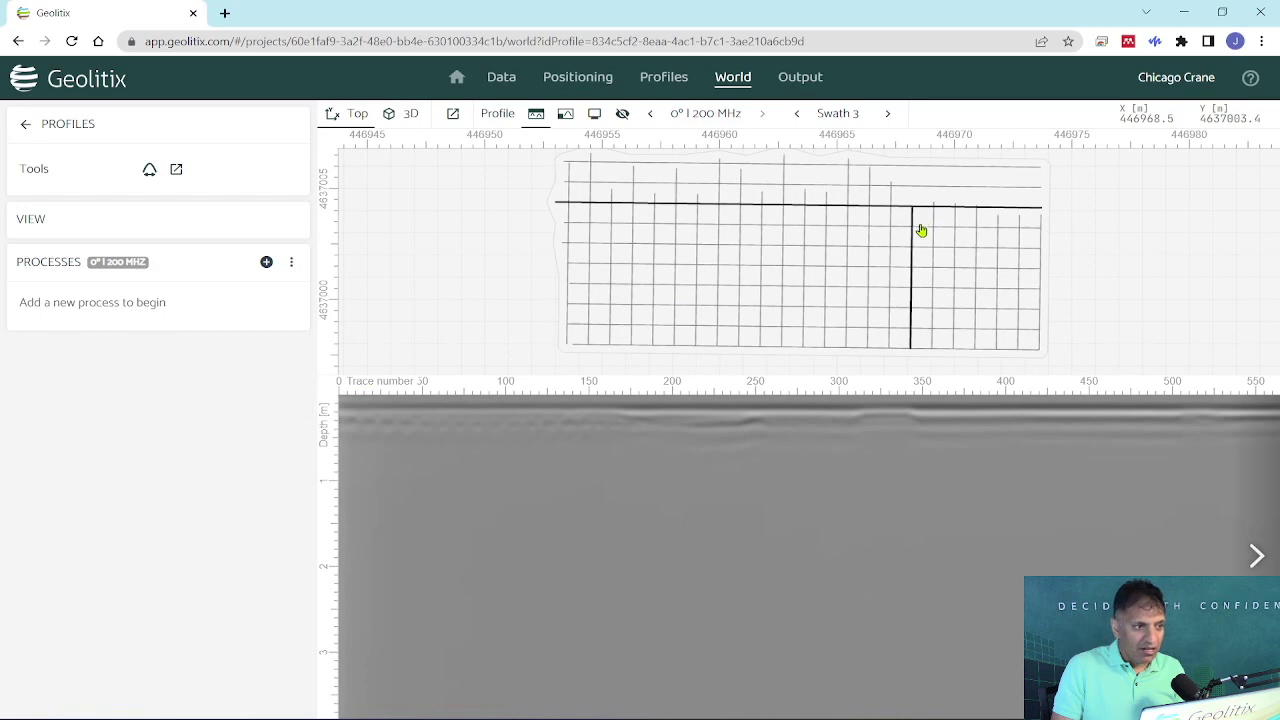
left_click(705, 113)
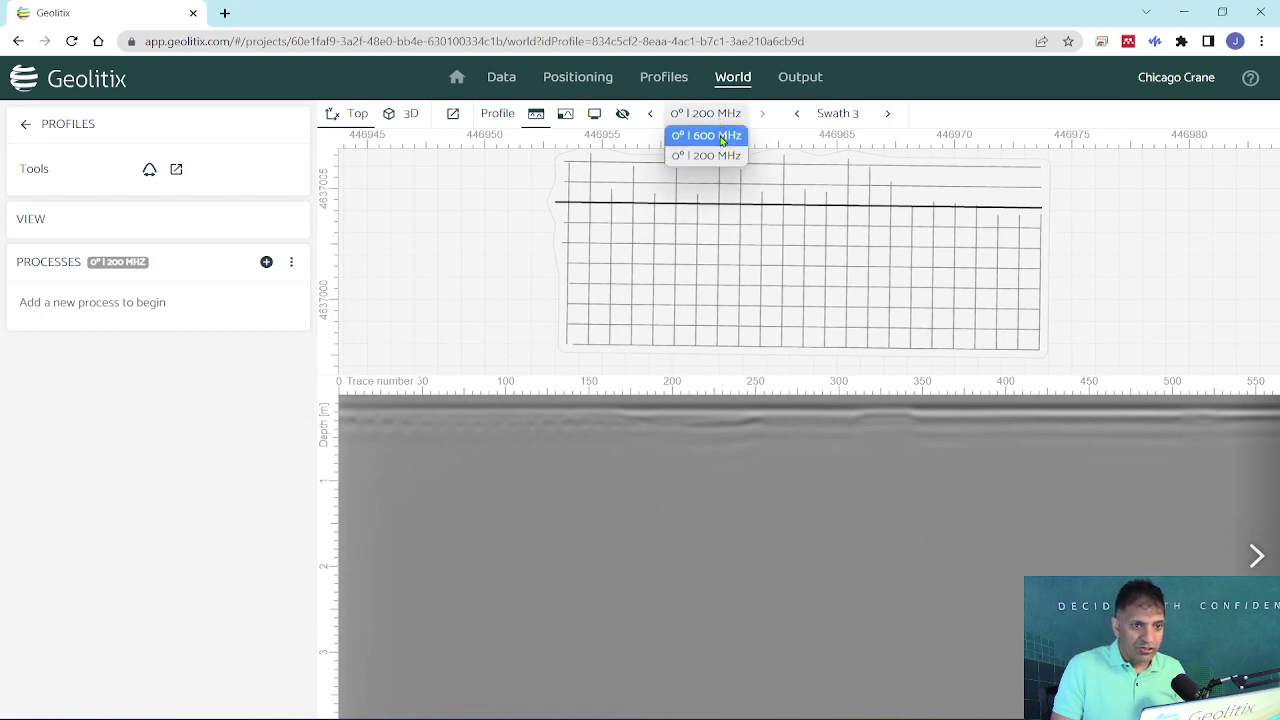
left_click(700, 134)
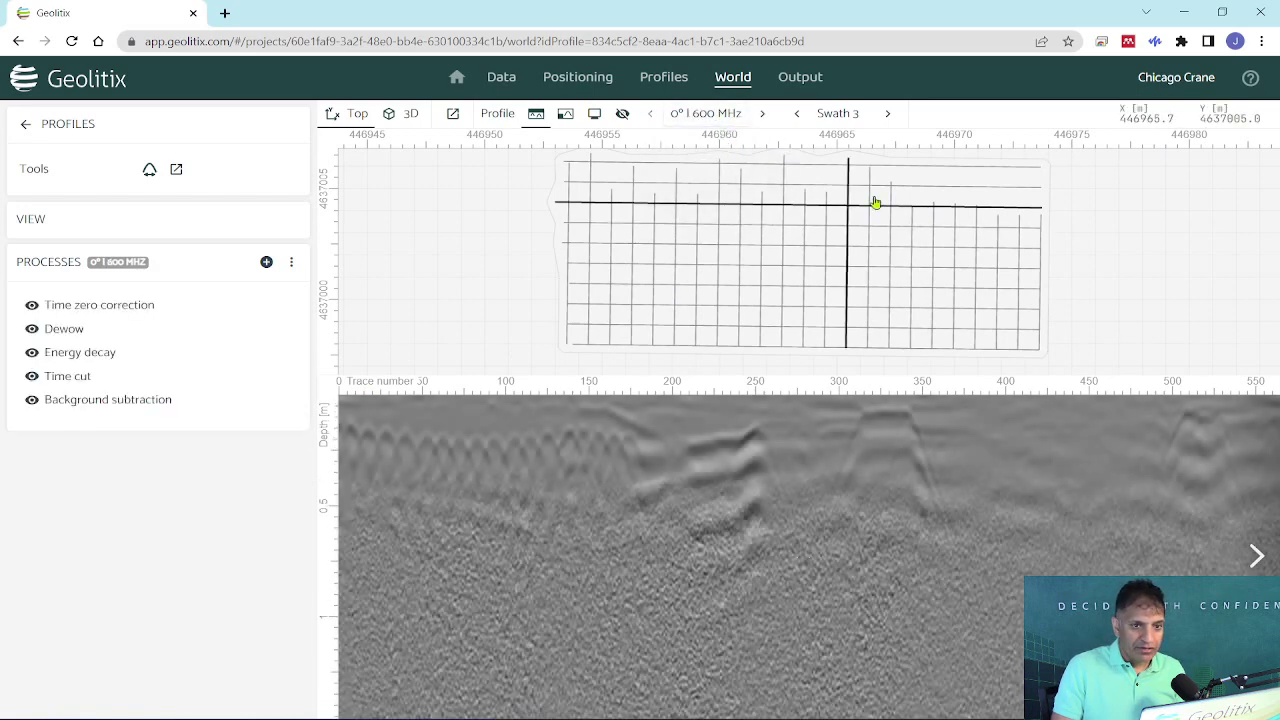
left_click(886, 116)
left_click(886, 116)
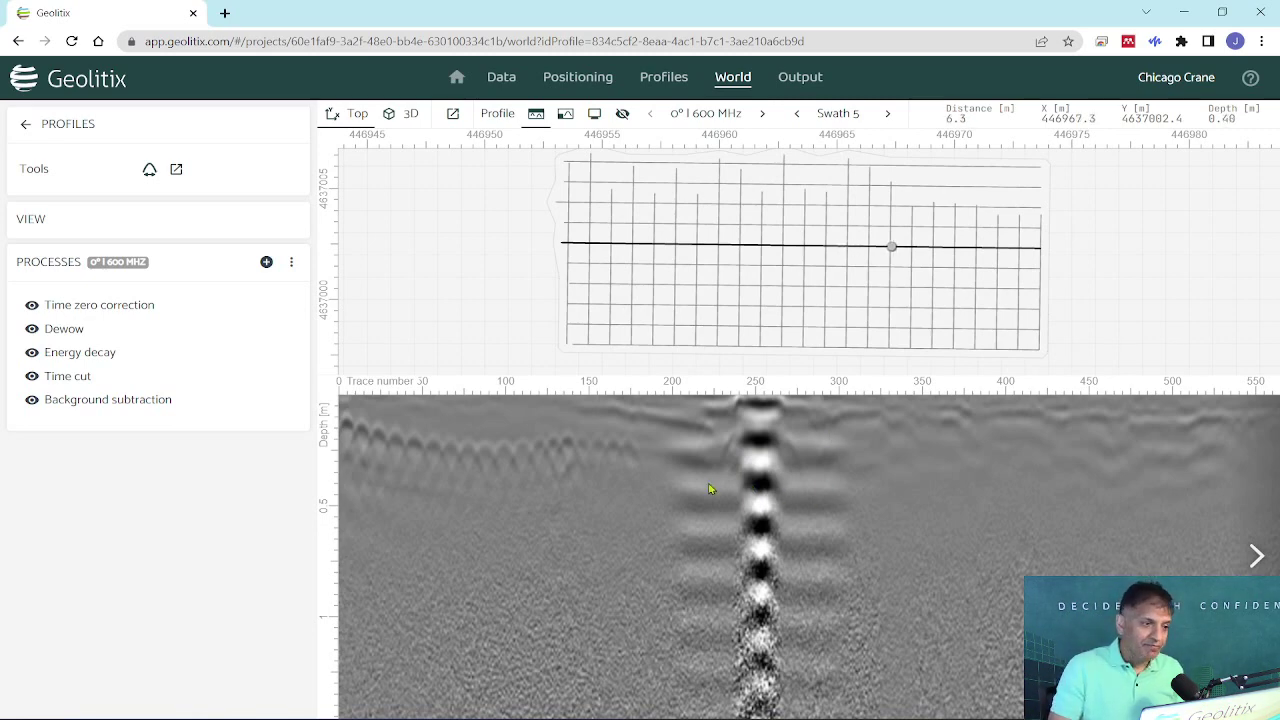
left_click(127, 401)
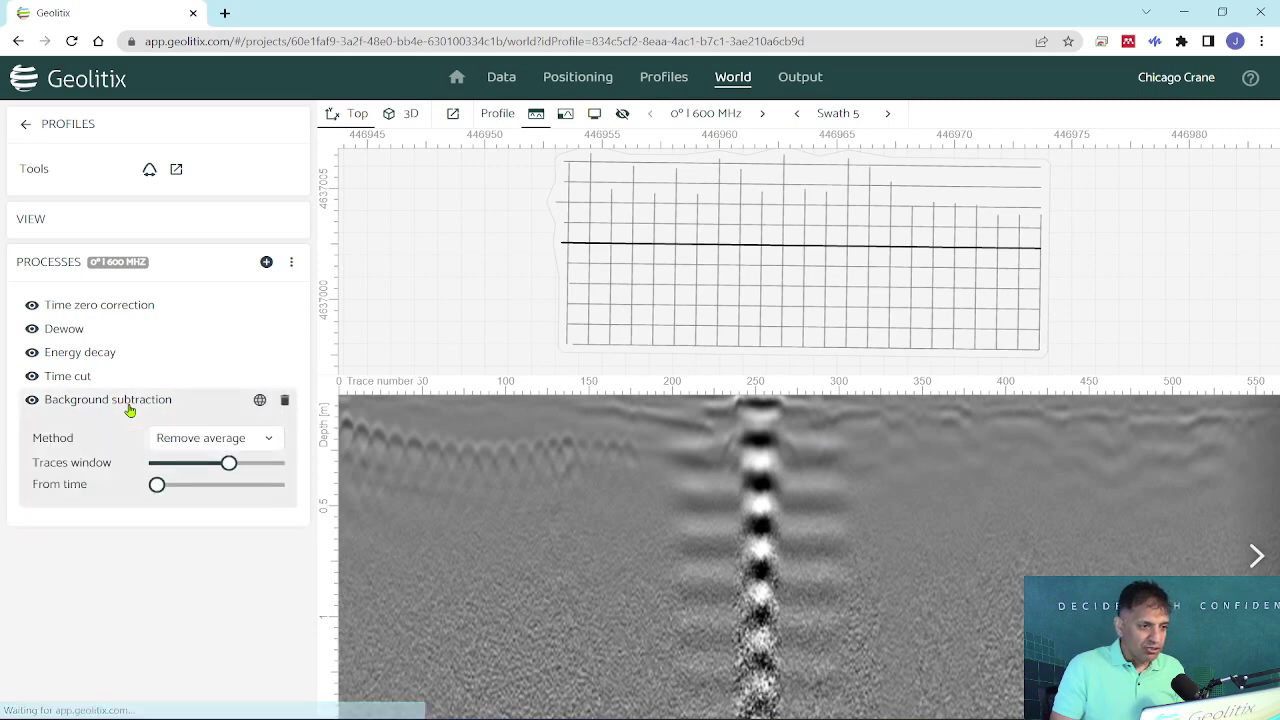
Change the Background subtraction method from Remove average to Remove median
left_click(204, 443)
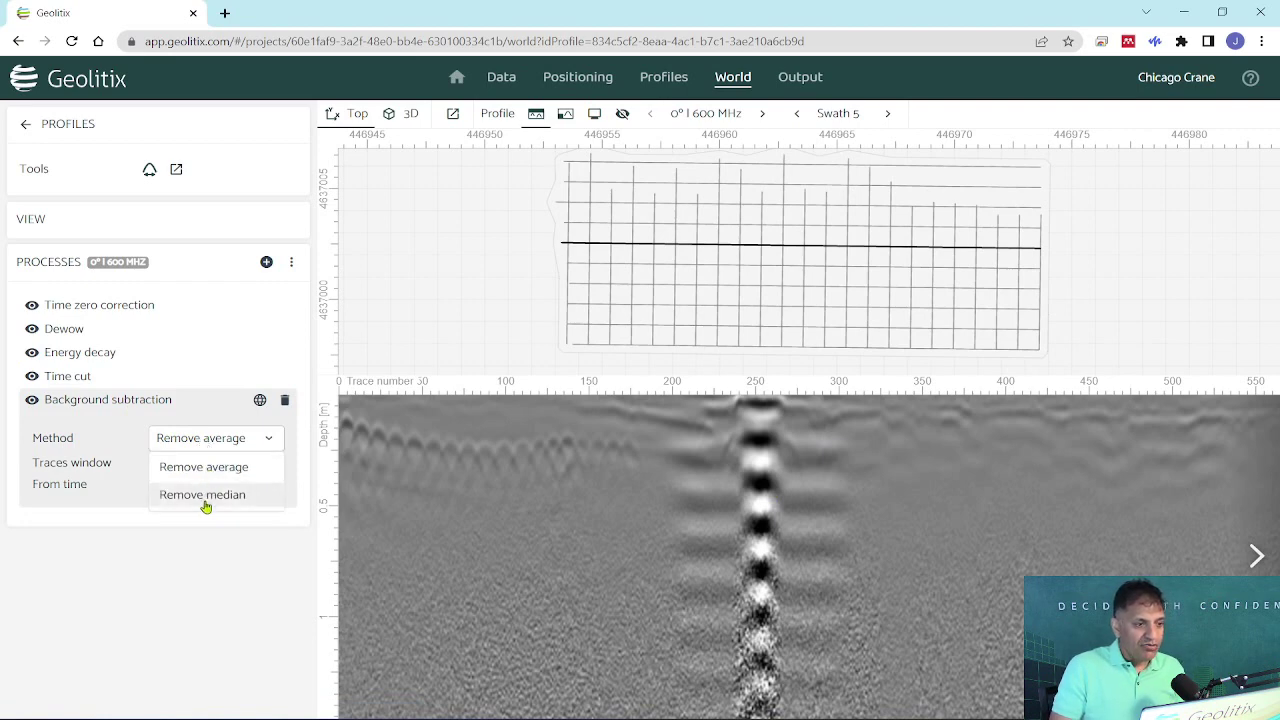
left_click(204, 495)
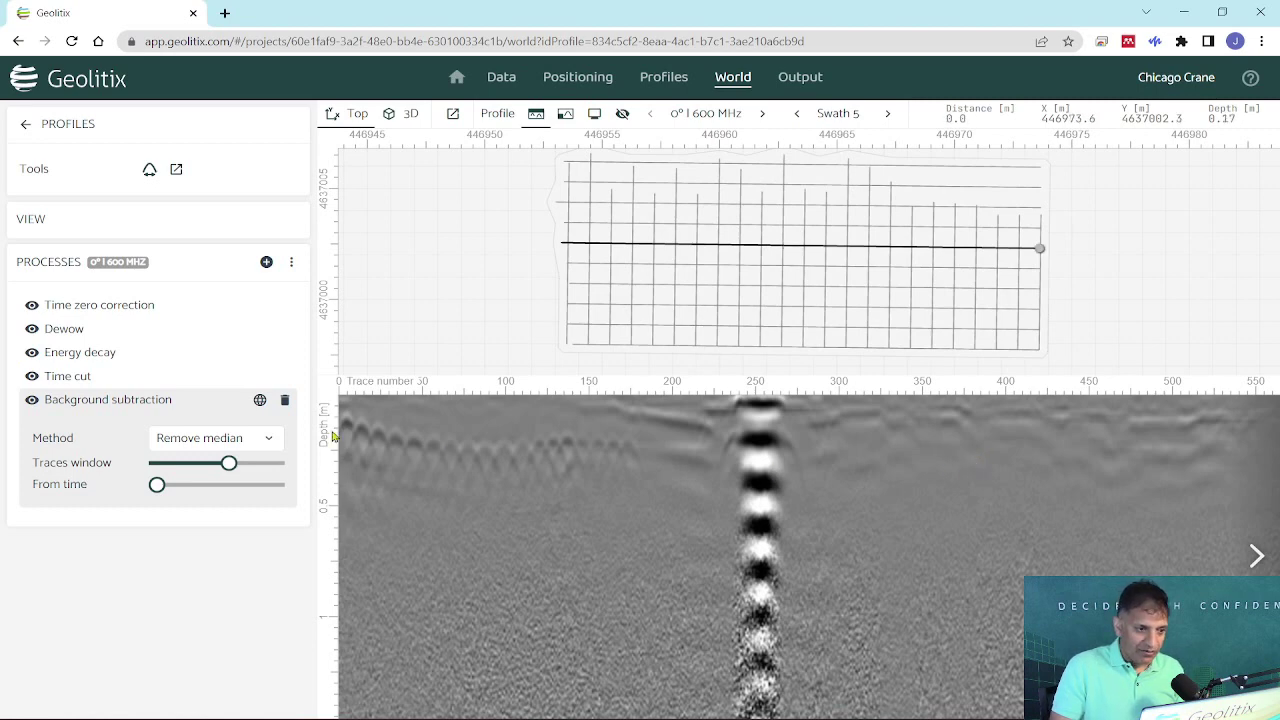
Add a Manual gain process and place three control points on its gain curve
left_click(266, 262)
left_click(327, 327)
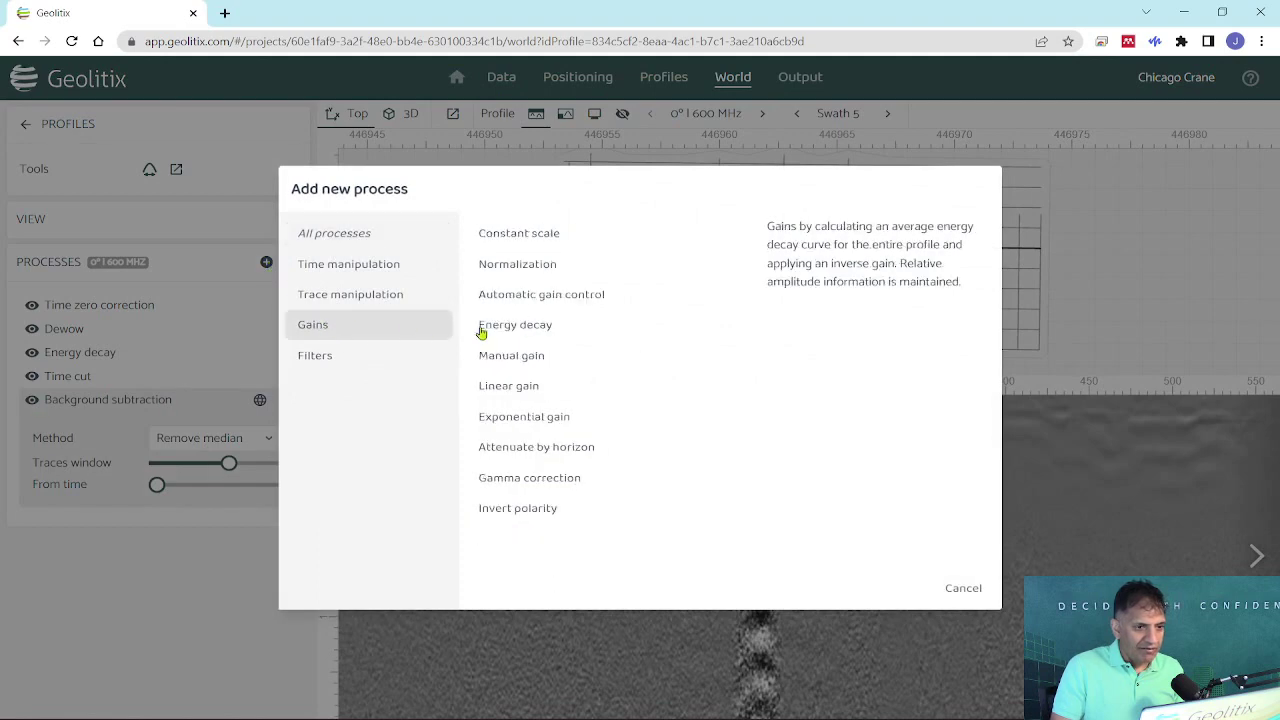
left_click(522, 357)
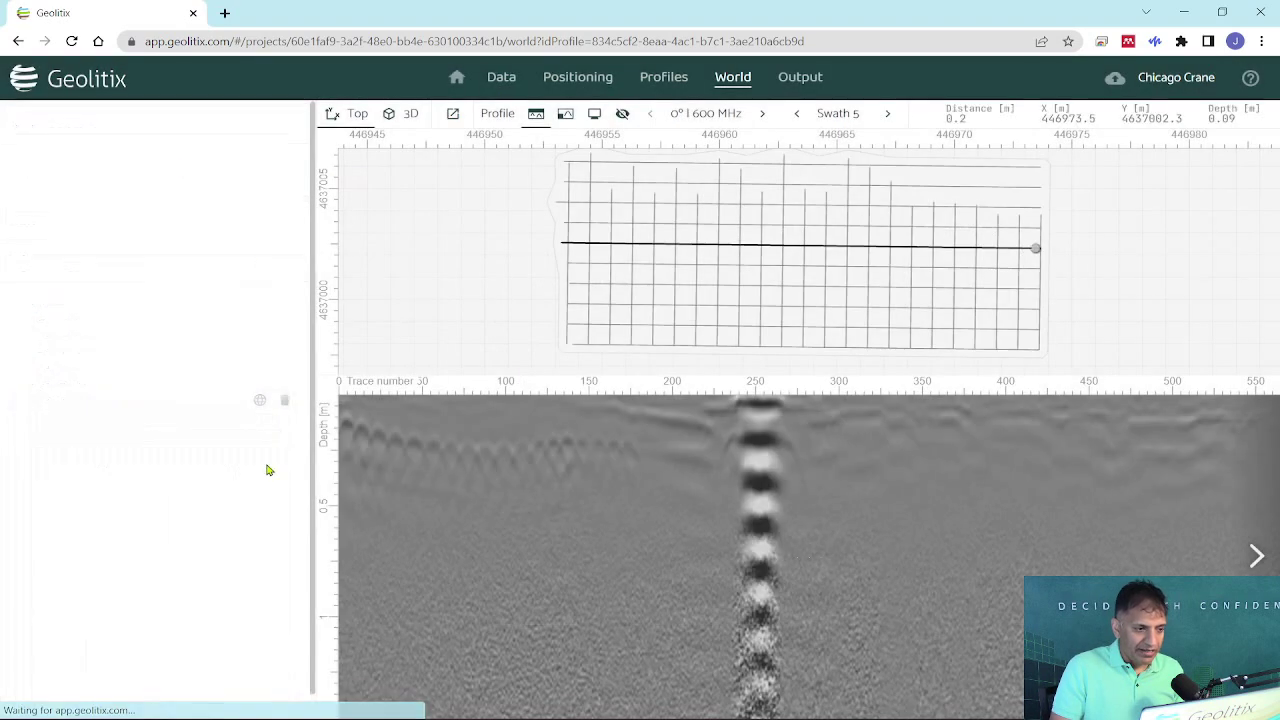
left_click(190, 510)
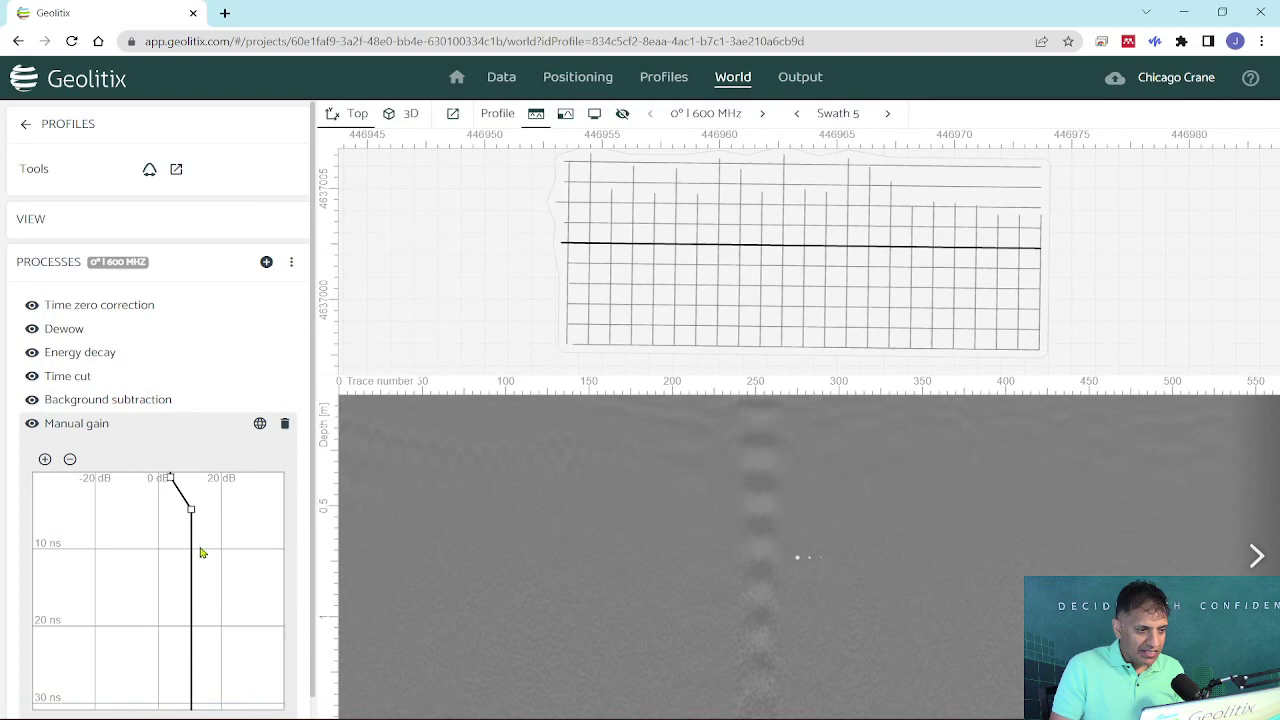
left_click(212, 575)
left_click(240, 644)
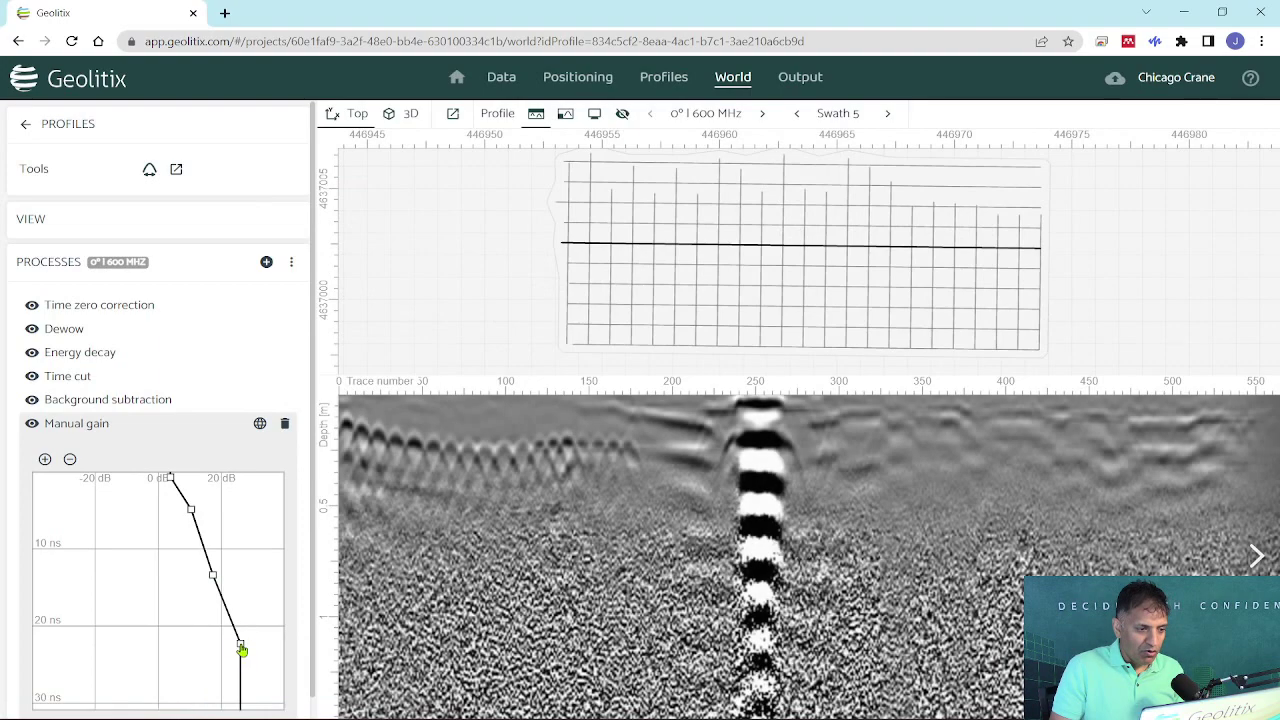
Drag the gain curve's control points left toward 0 dB to quiet the deeper section
left_click_drag(240, 644, 217, 639)
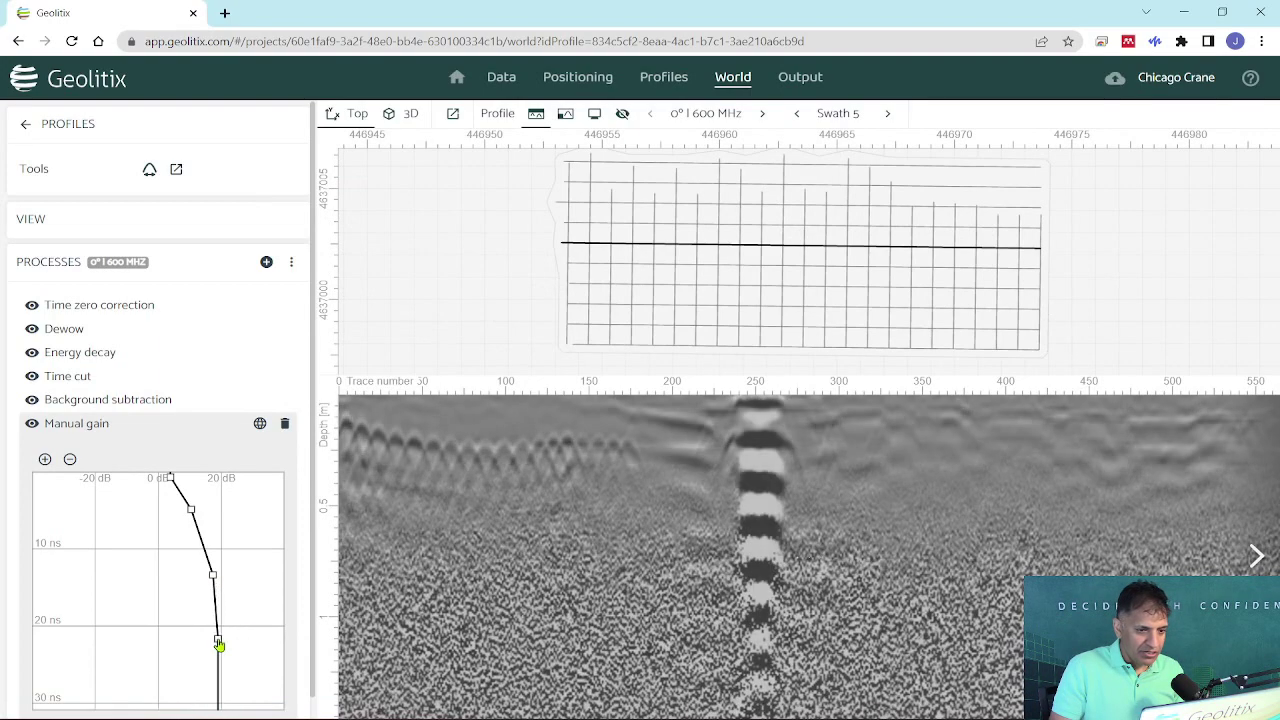
left_click_drag(212, 575, 198, 556)
left_click_drag(218, 640, 194, 629)
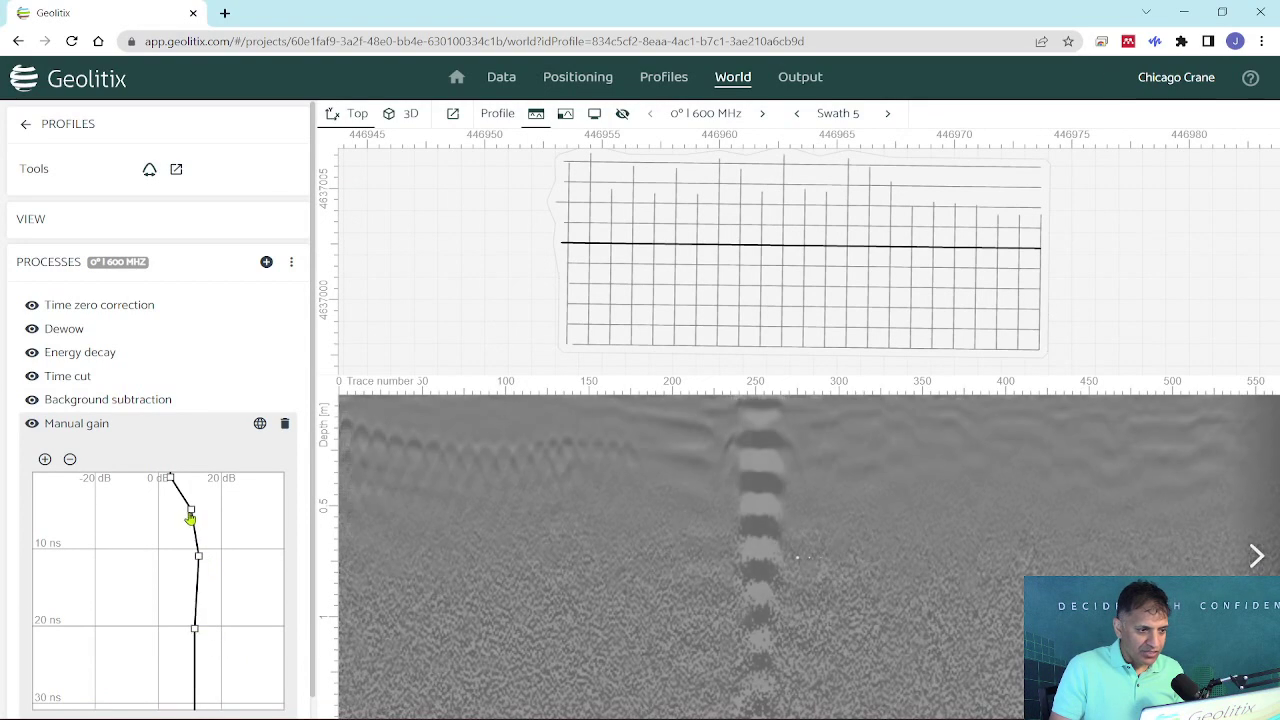
left_click_drag(190, 514, 181, 501)
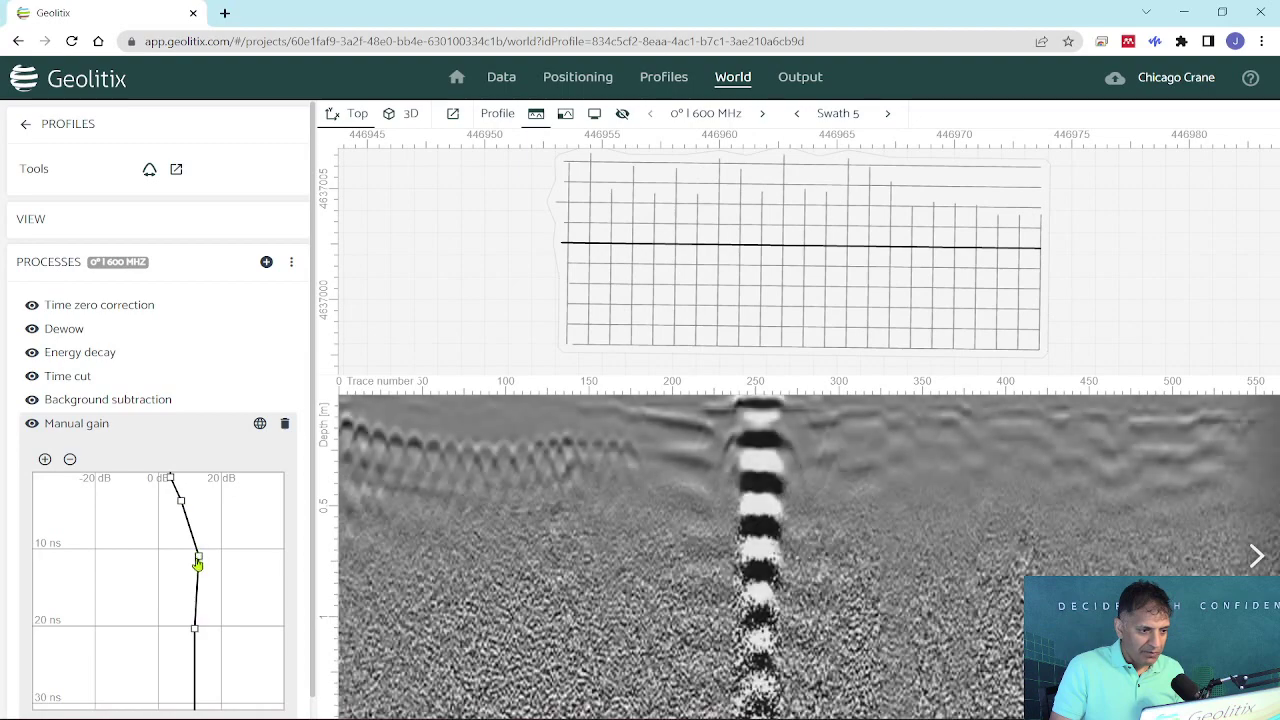
left_click_drag(198, 560, 184, 551)
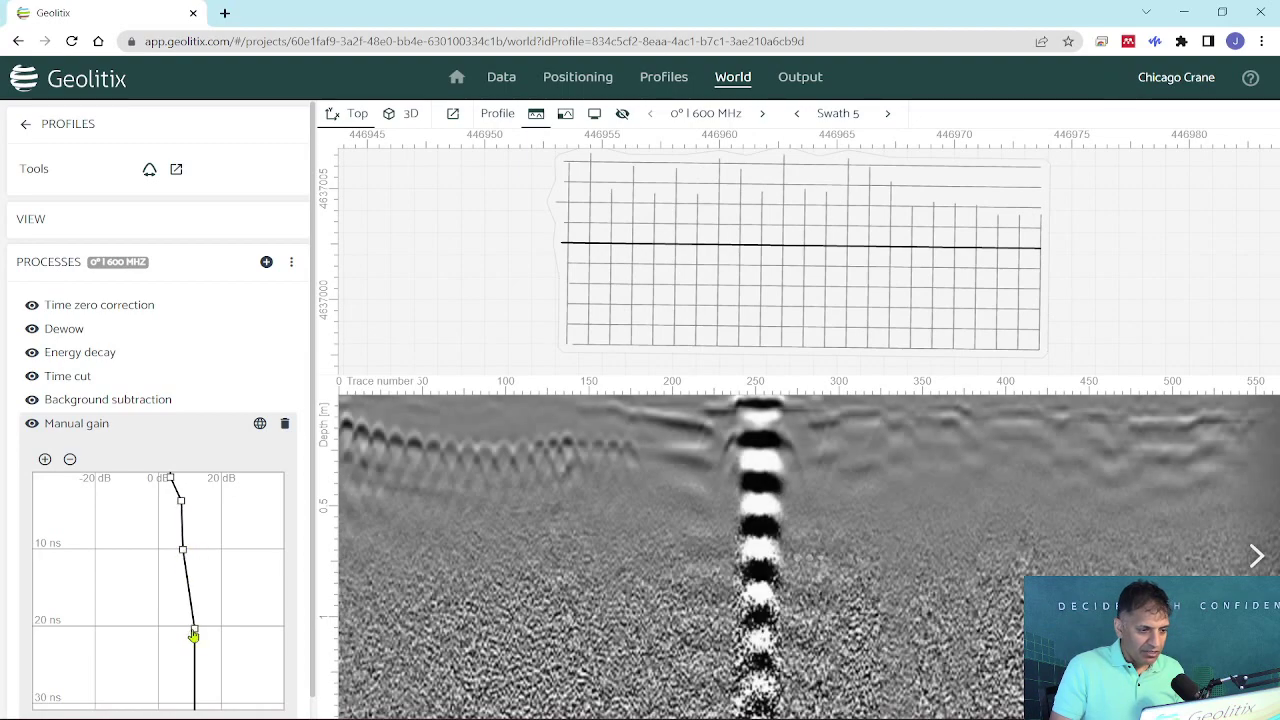
left_click_drag(194, 634, 180, 634)
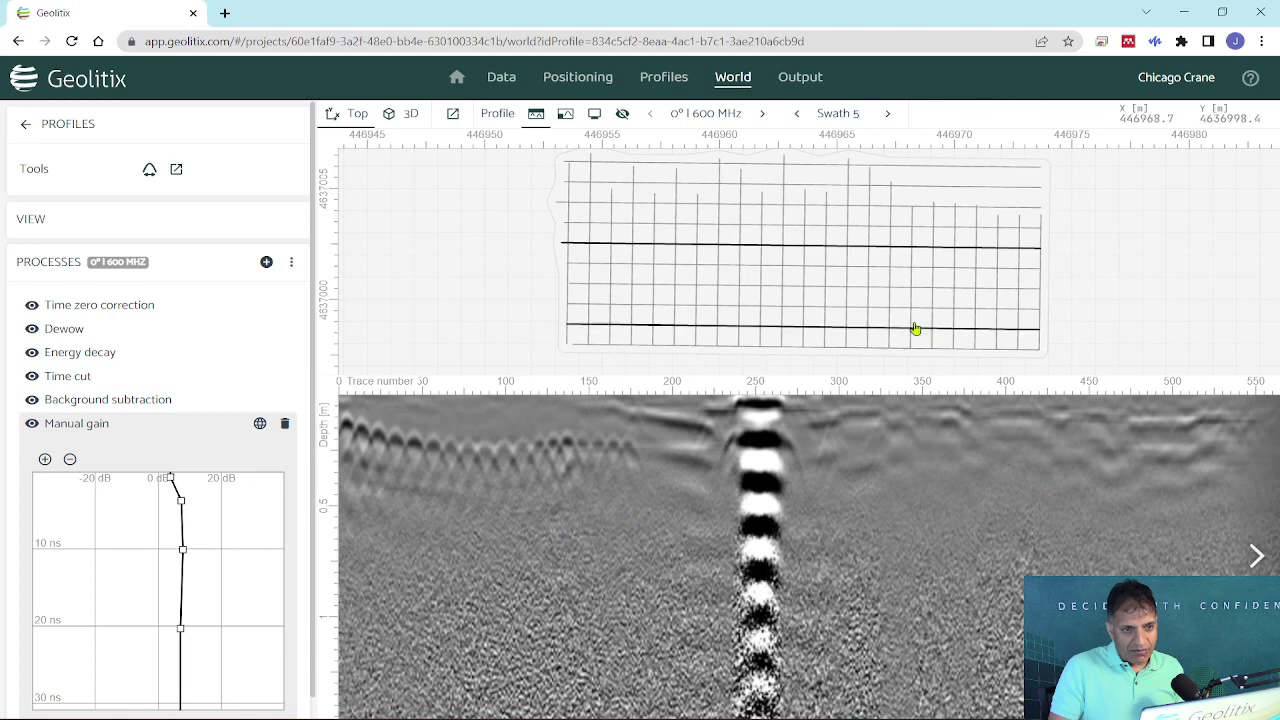
Select the Swath 6 line on the map to display its radargram
left_click(894, 272)
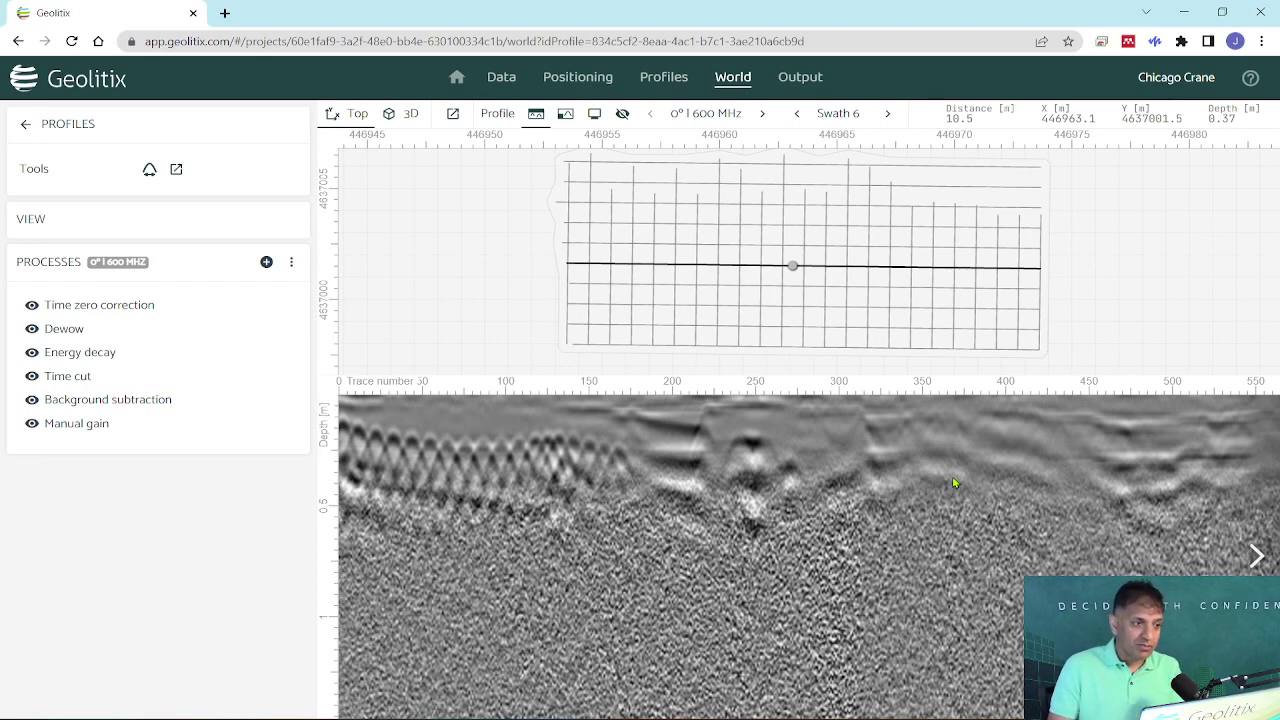
Set the Background subtraction traces window to 29, briefly widening it to 323 first
left_click(134, 401)
mouse_move(237, 470)
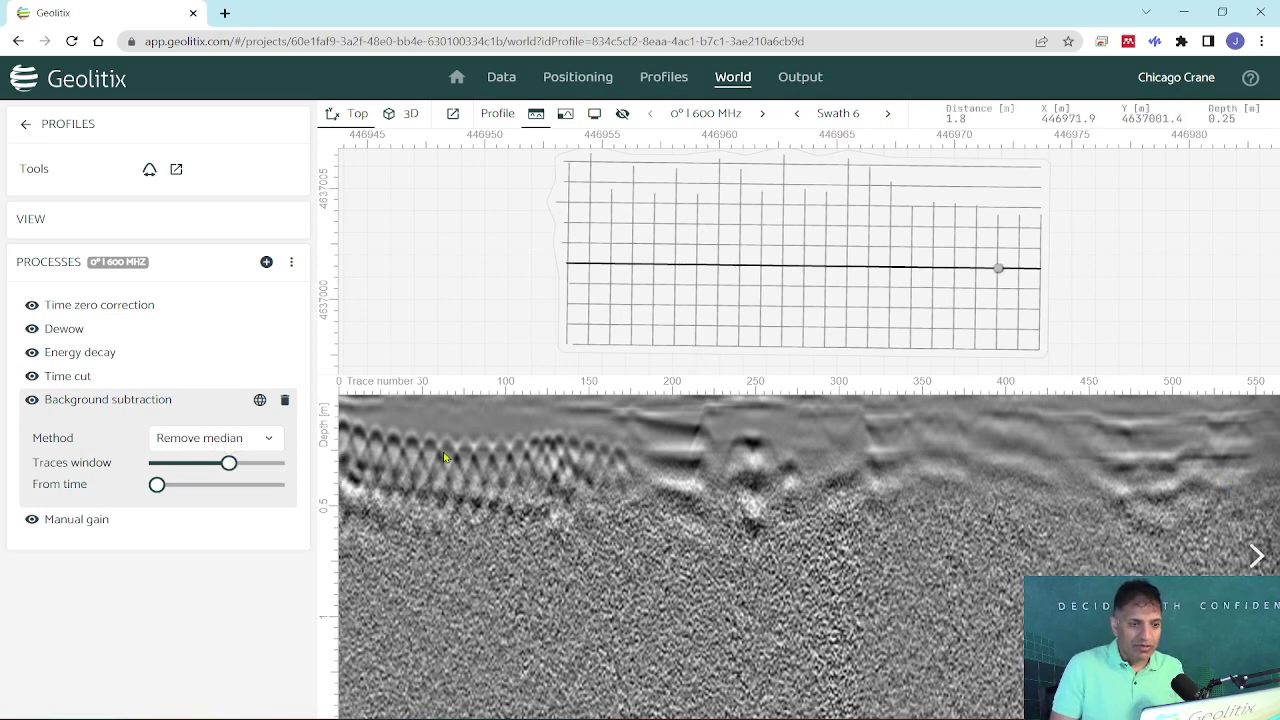
left_click_drag(231, 468, 255, 468)
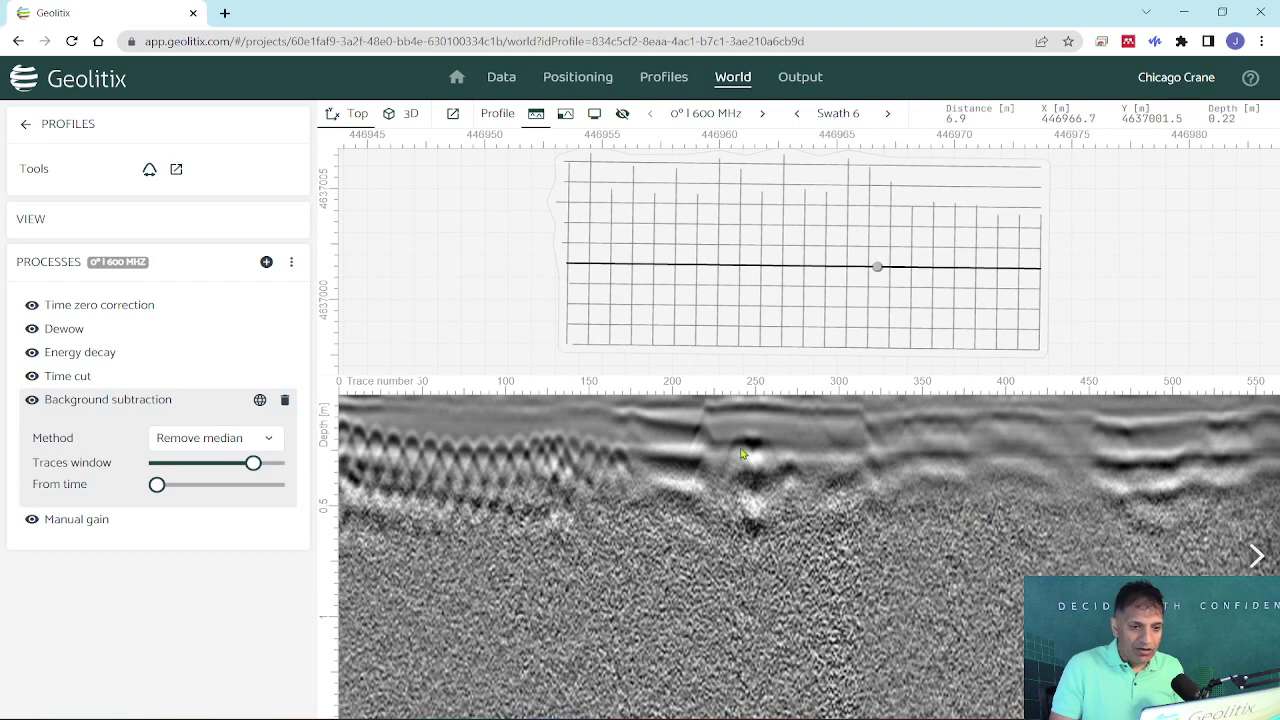
mouse_move(240, 466)
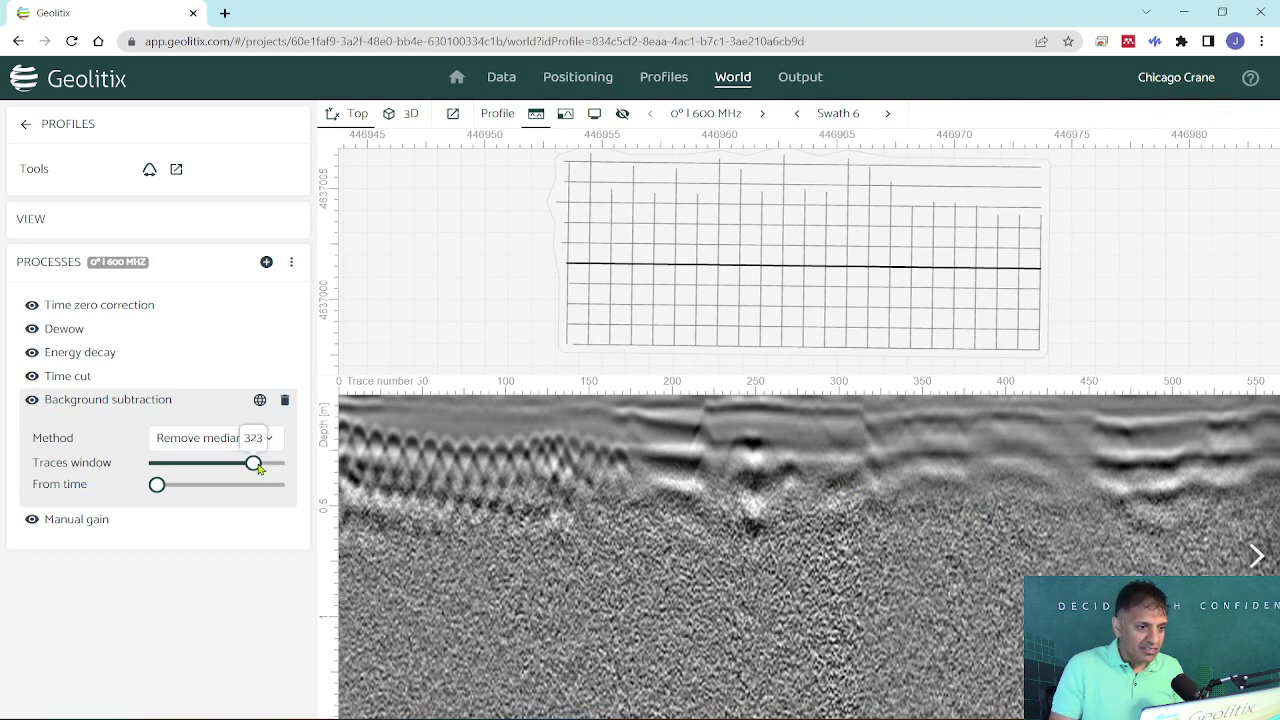
left_click_drag(256, 466, 206, 467)
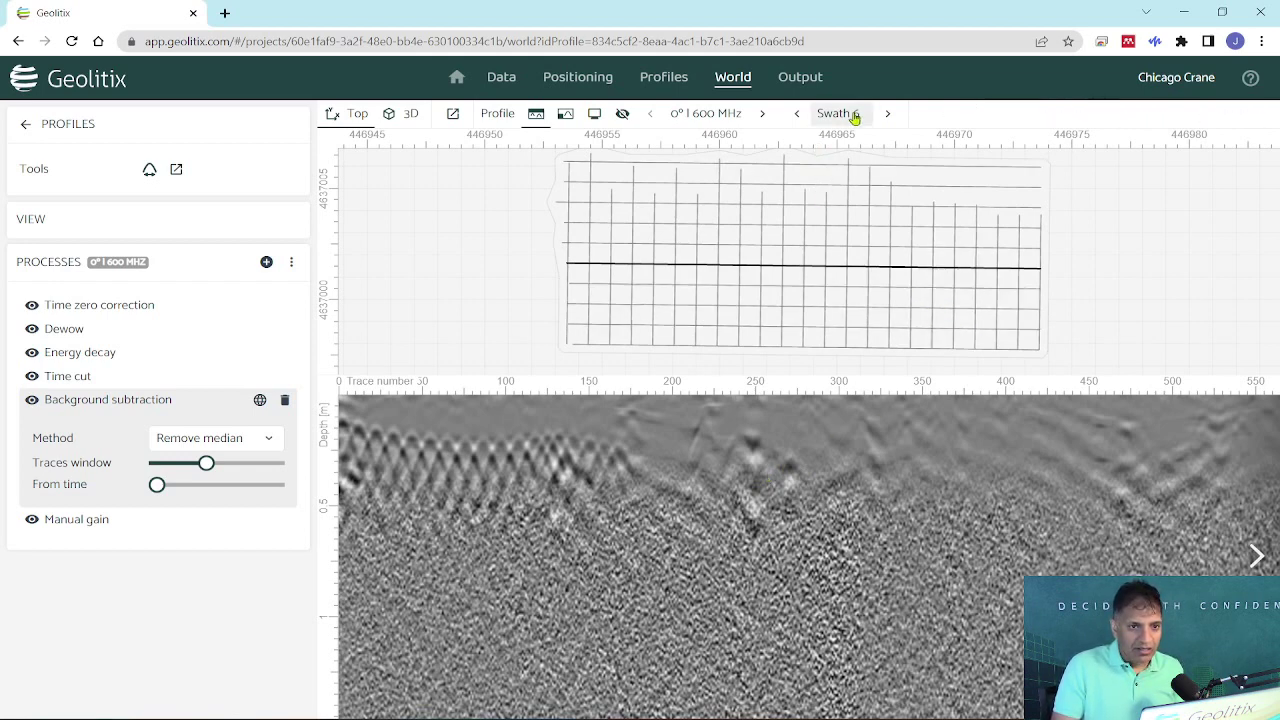
Advance two profiles, from Swath 6 through Swath 7 to Swath 8
left_click(887, 114)
left_click(887, 116)
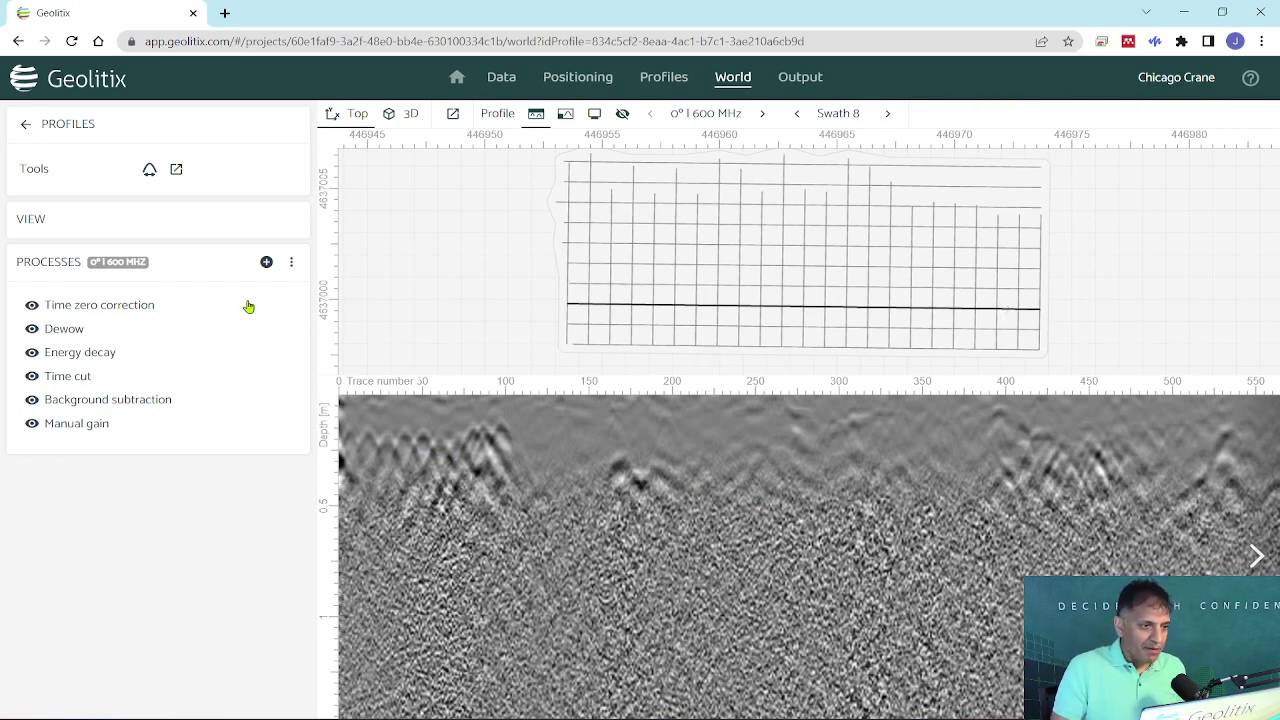
Add a Migration filter and adjust its Number of traces slider to 17
left_click(266, 264)
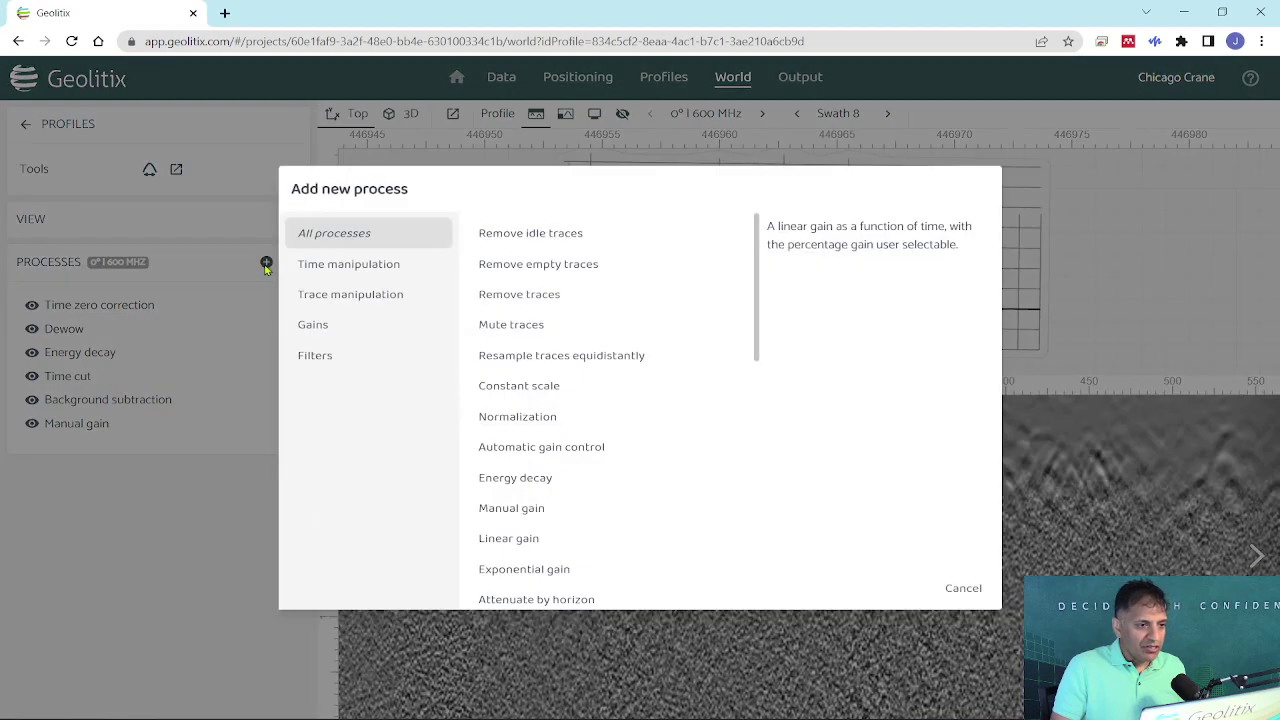
left_click(315, 360)
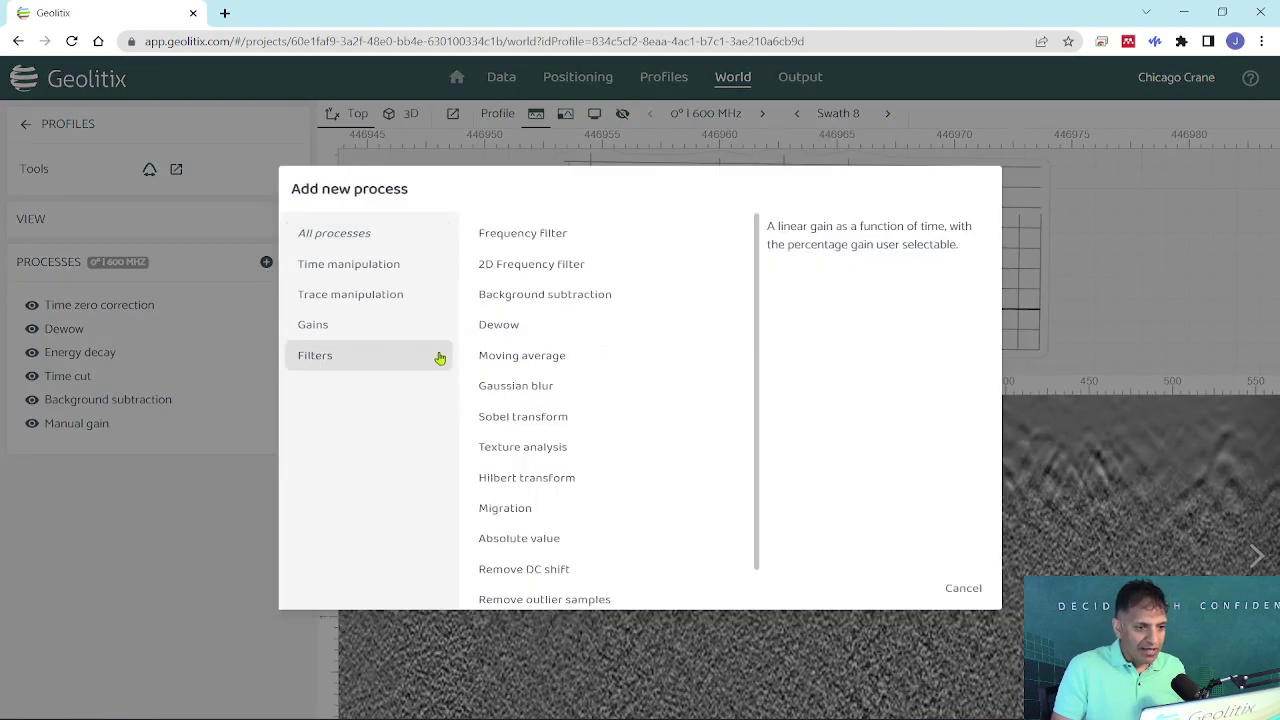
left_click(517, 514)
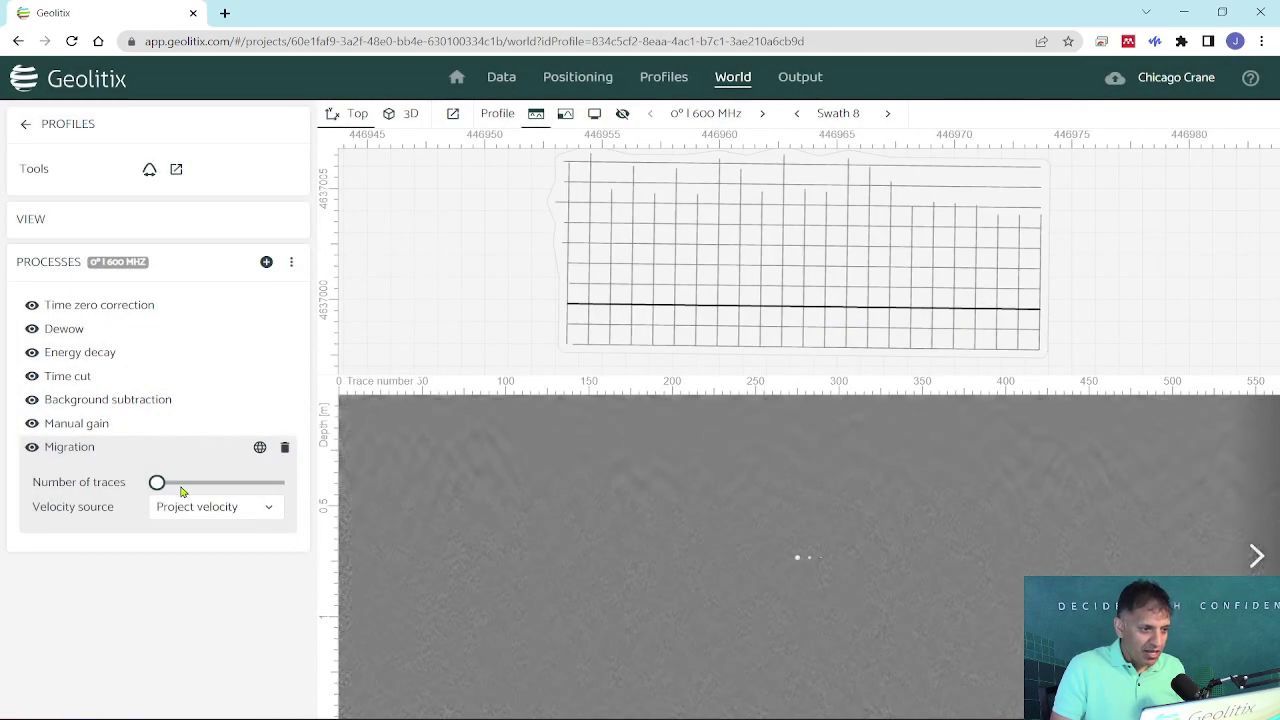
mouse_move(157, 484)
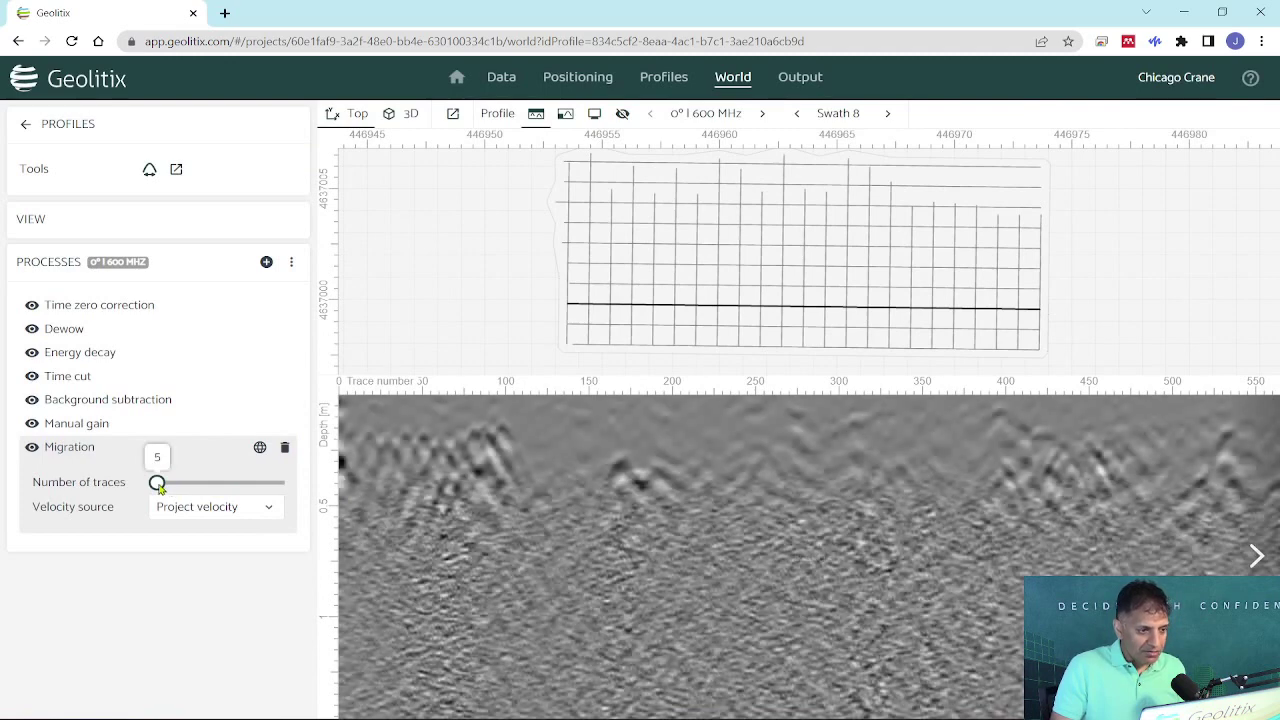
left_click_drag(157, 484, 167, 487)
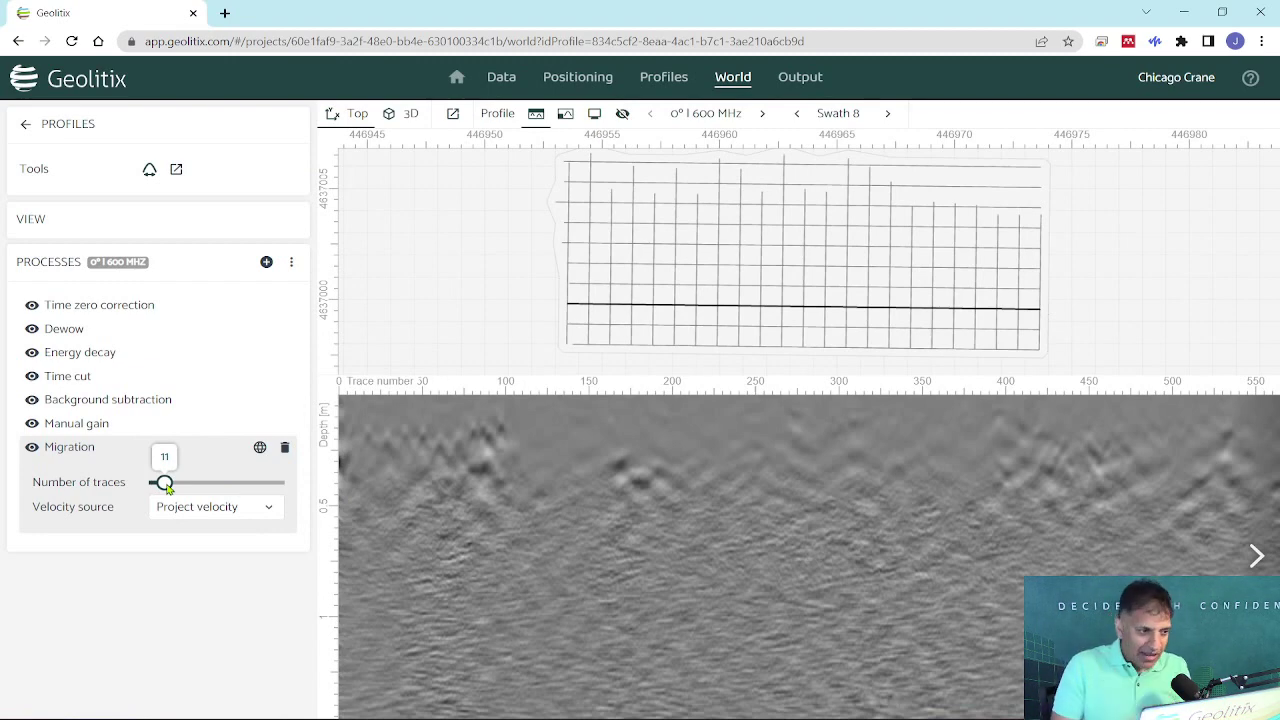
left_click_drag(168, 488, 170, 489)
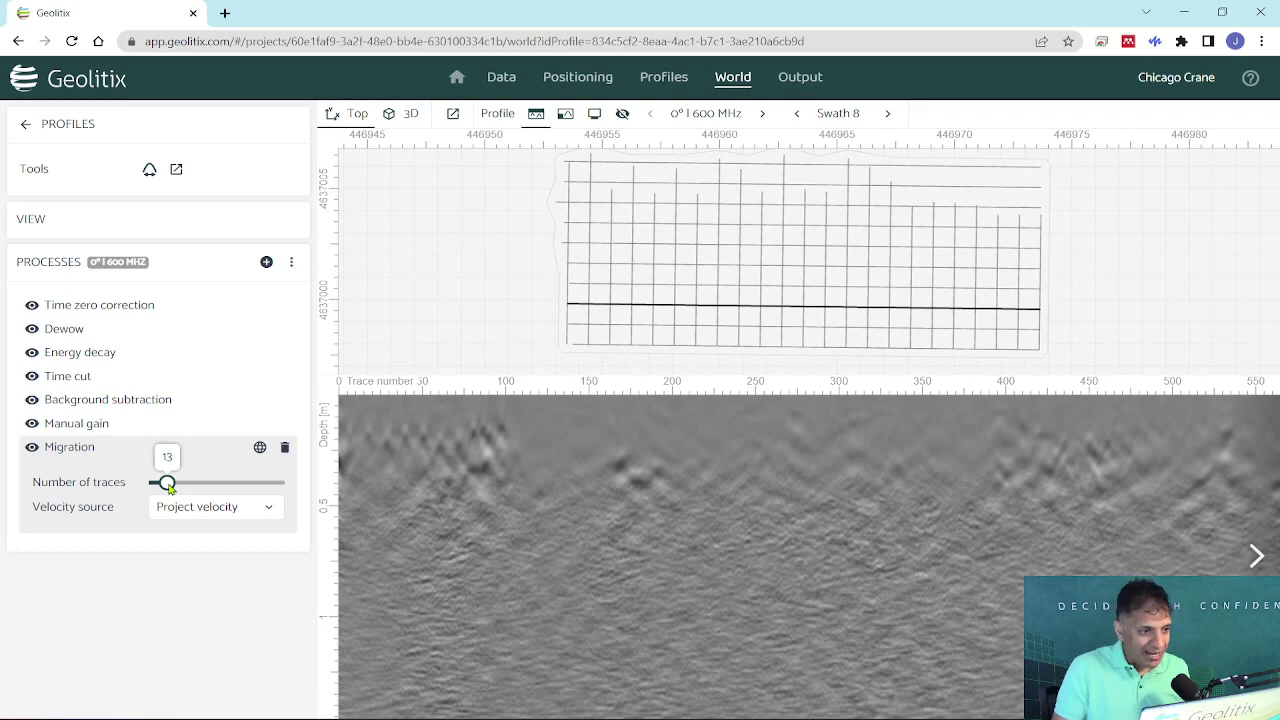
left_click_drag(169, 487, 206, 486)
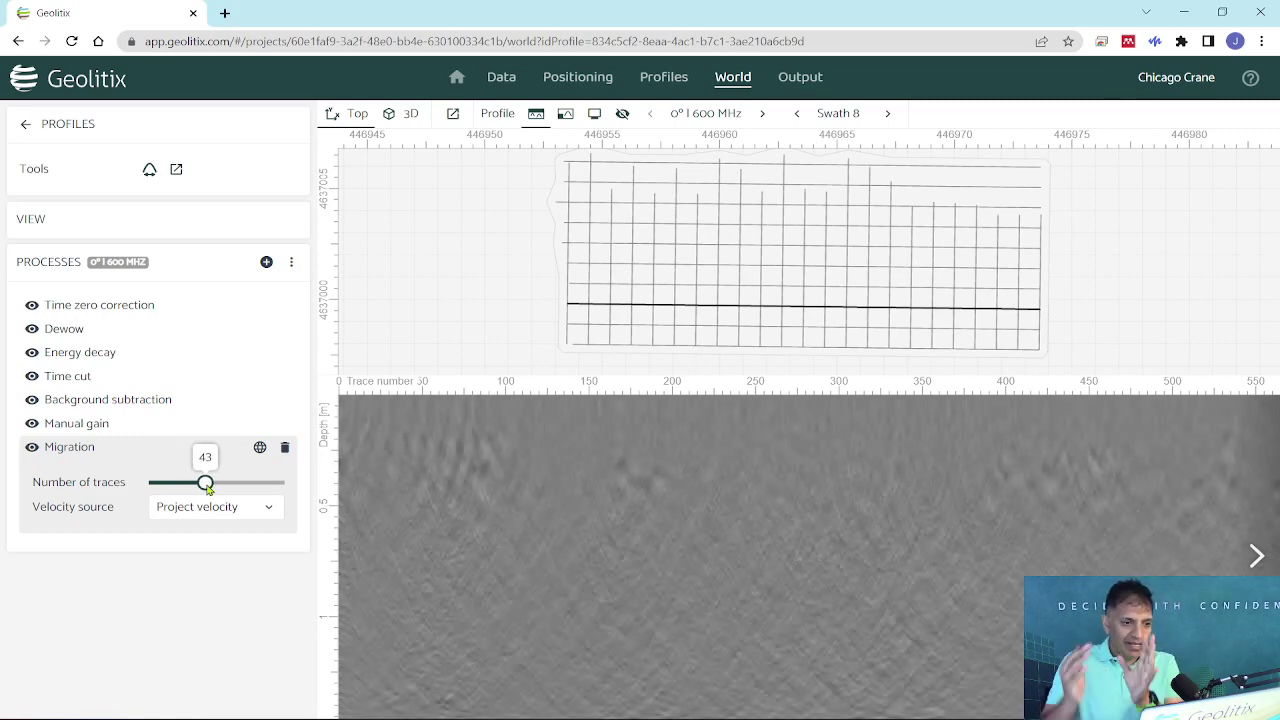
left_click_drag(206, 487, 172, 487)
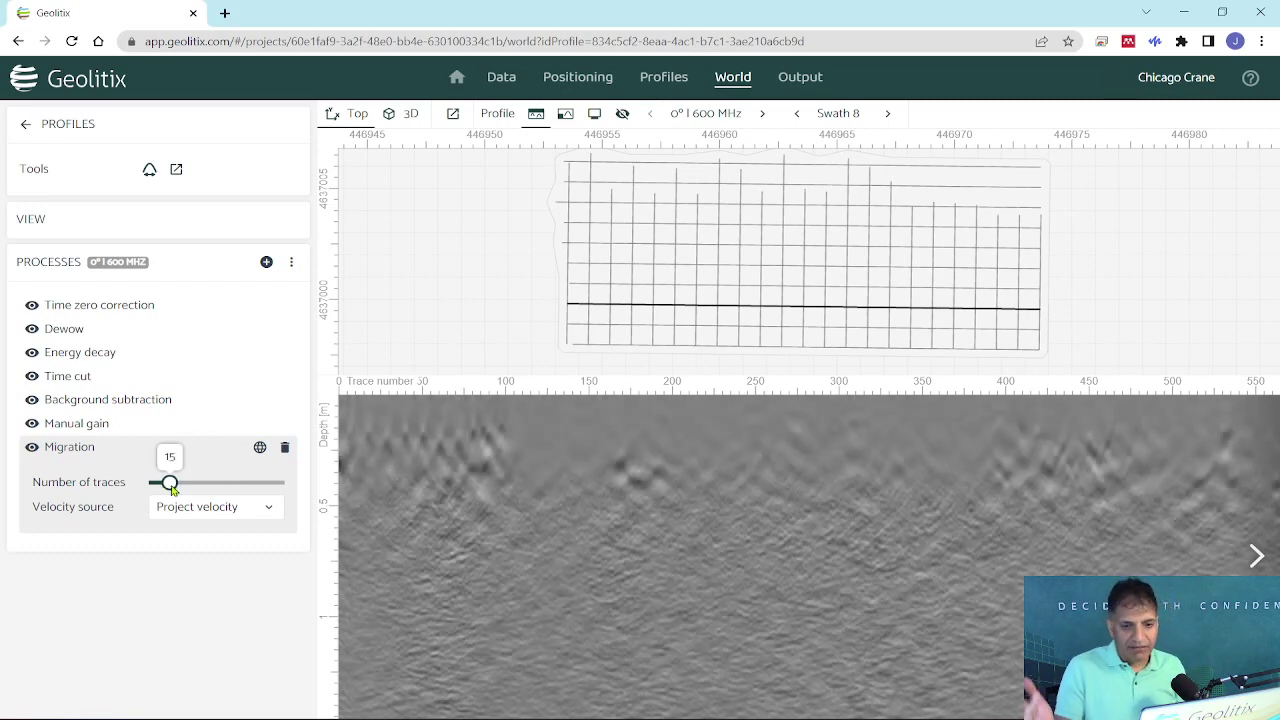
Append a Hilbert transform filter after Migration
left_click(266, 261)
left_click(309, 360)
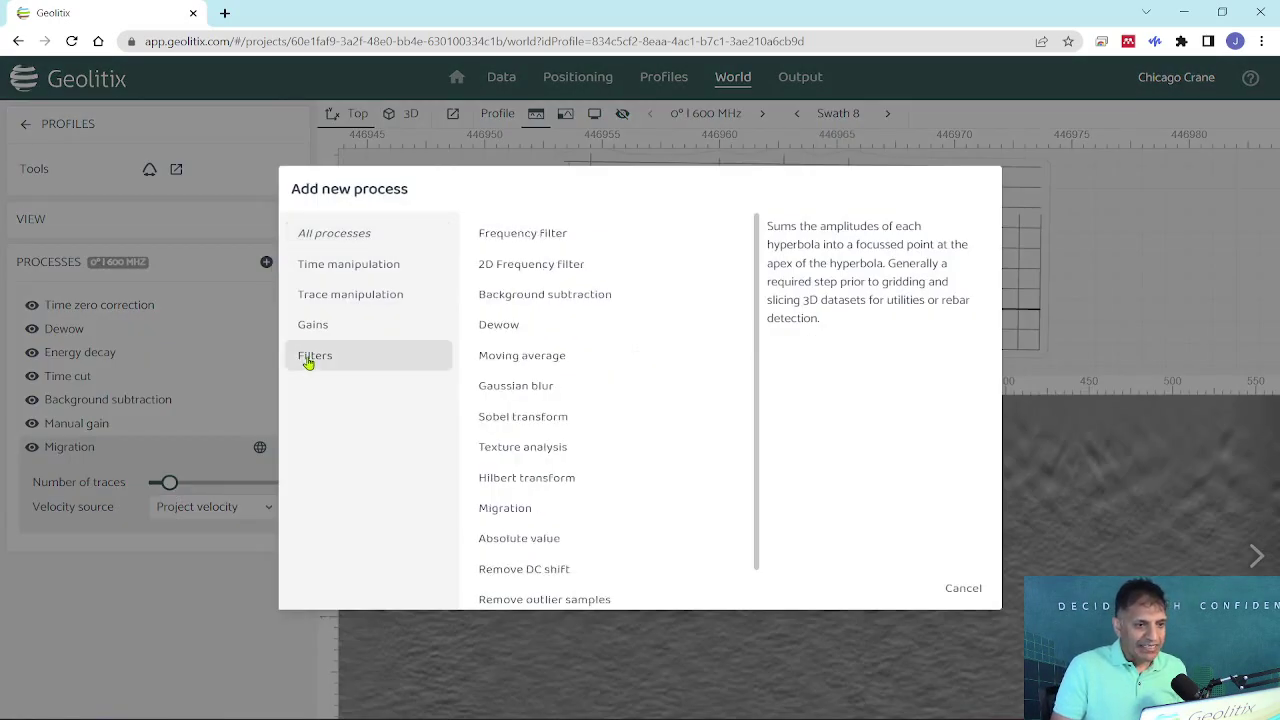
left_click(527, 478)
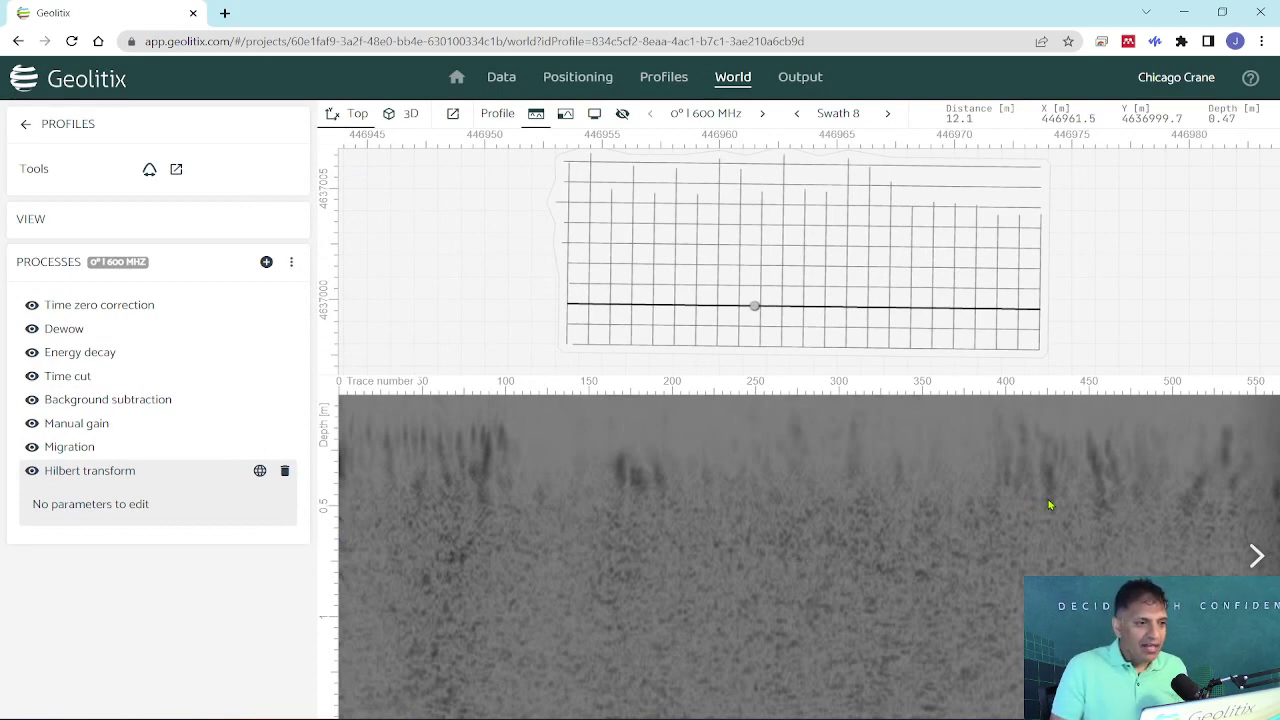
Add a new Slices layer from the map layers list
left_click(26, 126)
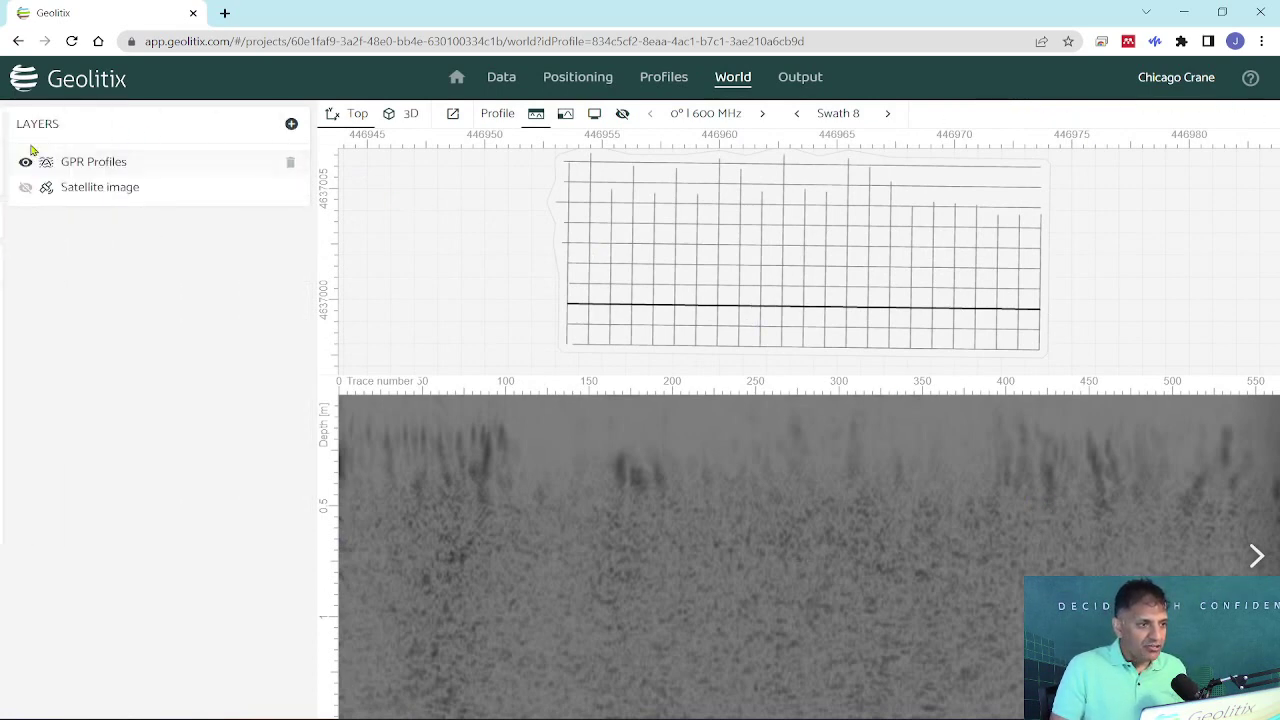
left_click(291, 123)
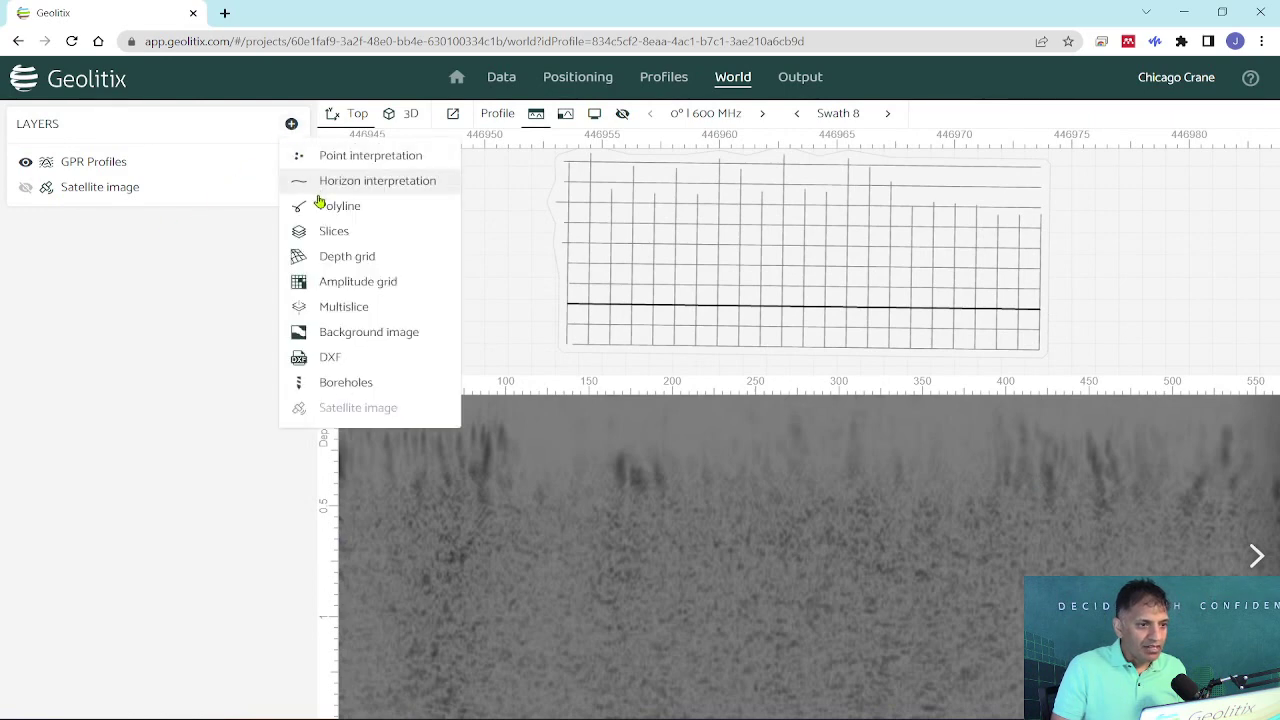
left_click(330, 231)
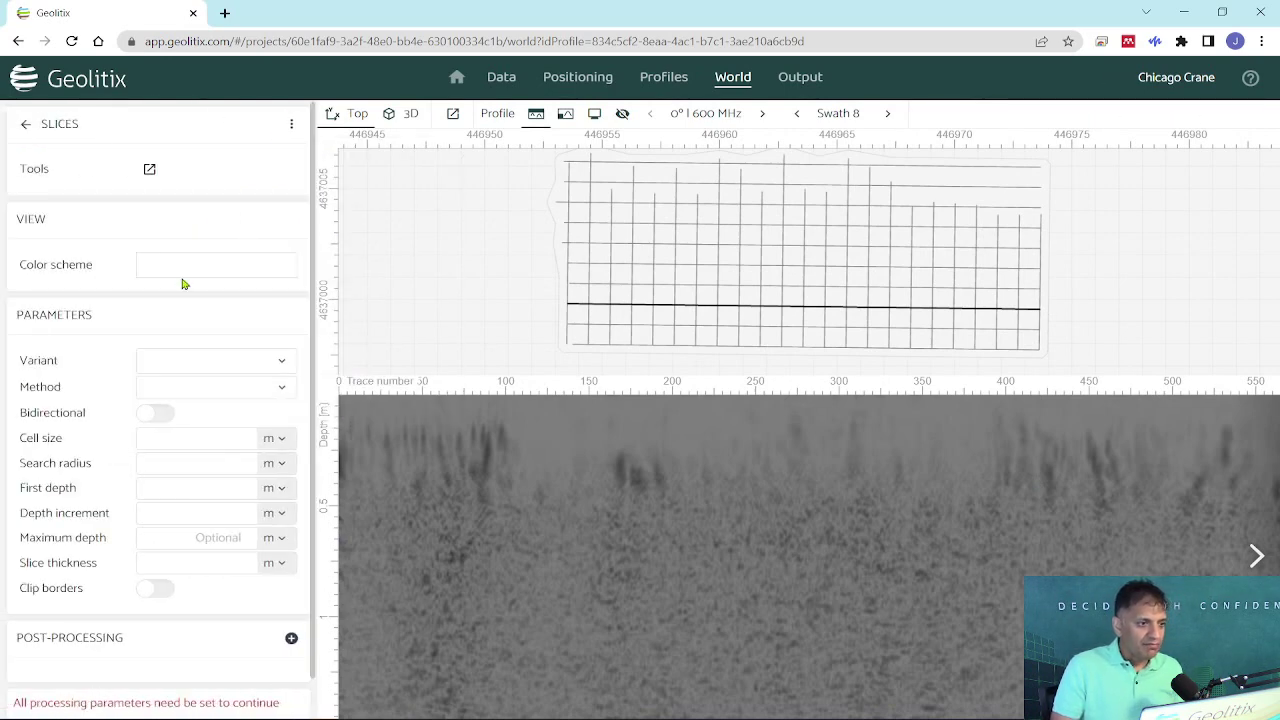
Give the slices the blue-to-red jet rainbow colour scheme, mirrored
left_click(187, 277)
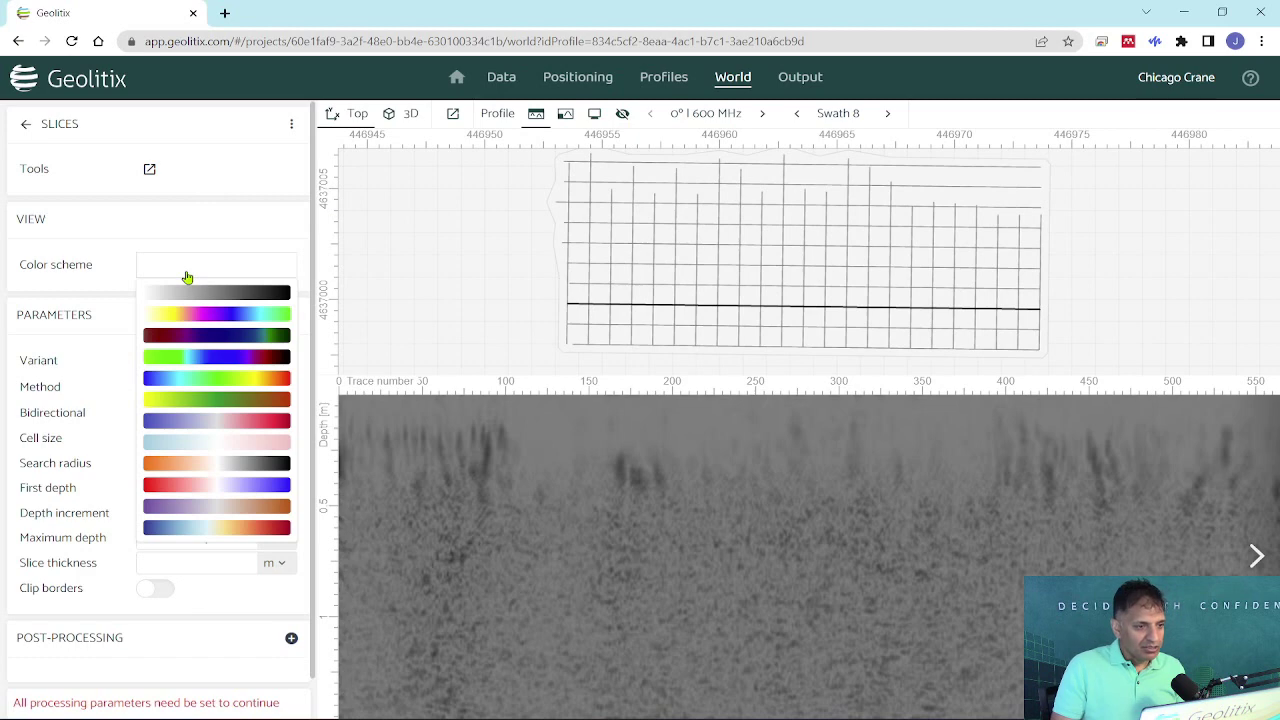
left_click(209, 380)
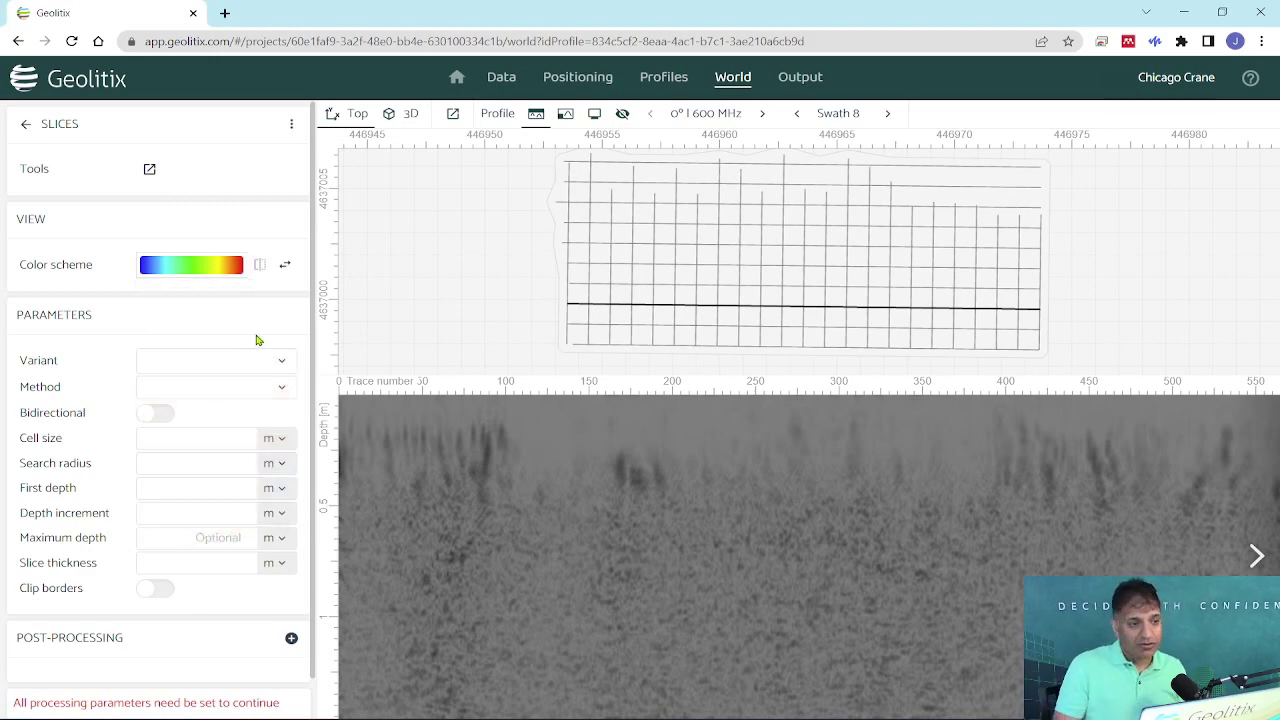
left_click(259, 264)
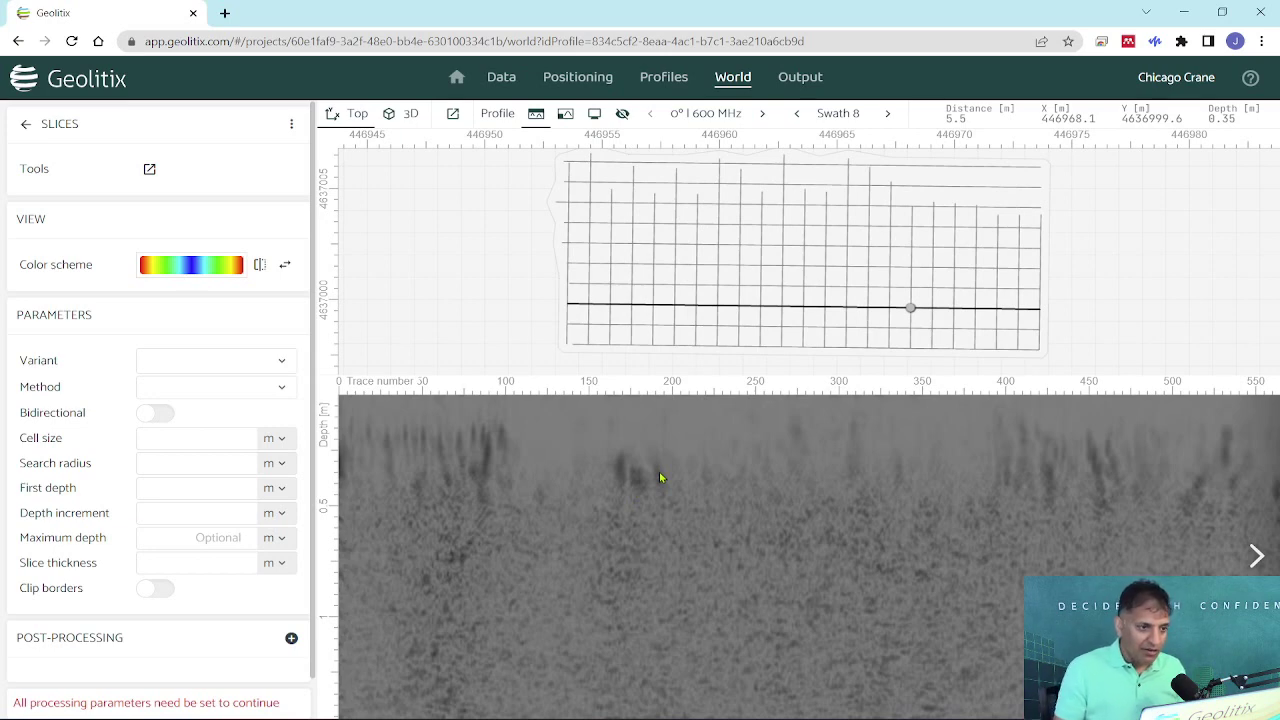
Use the 0° I 600 MHz data variant with Kriging as the gridding method
left_click(226, 366)
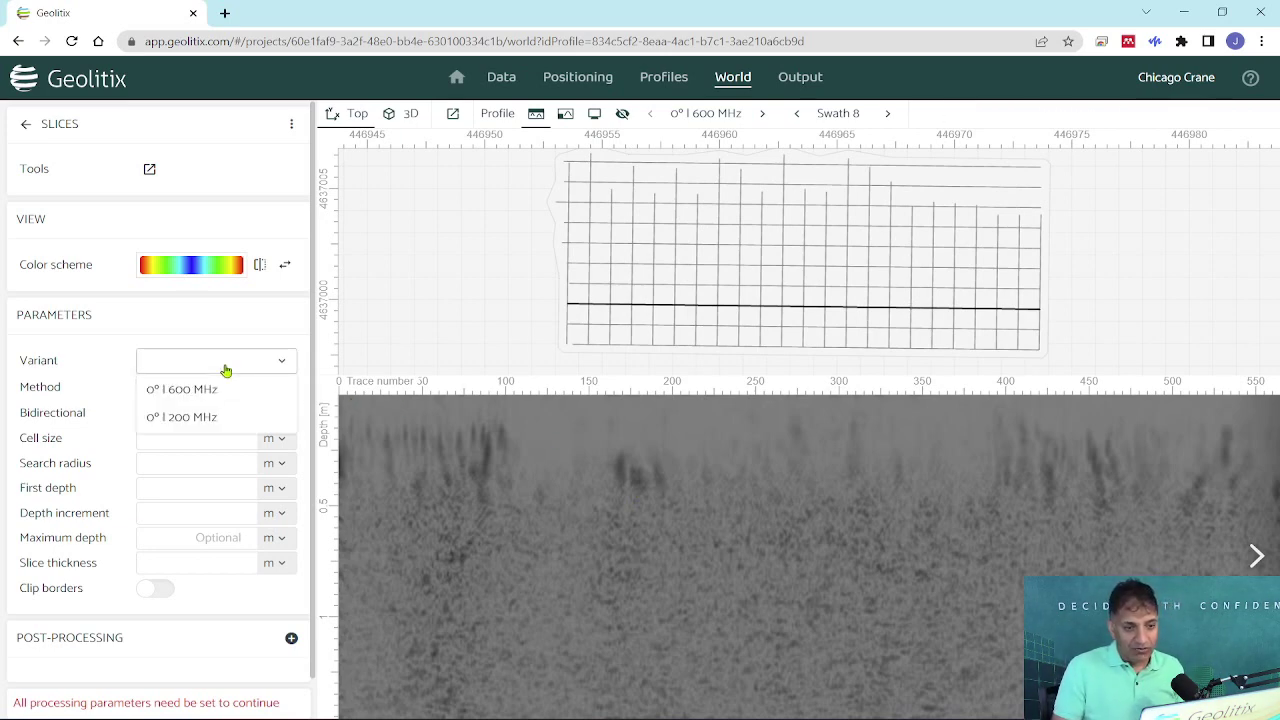
left_click(226, 389)
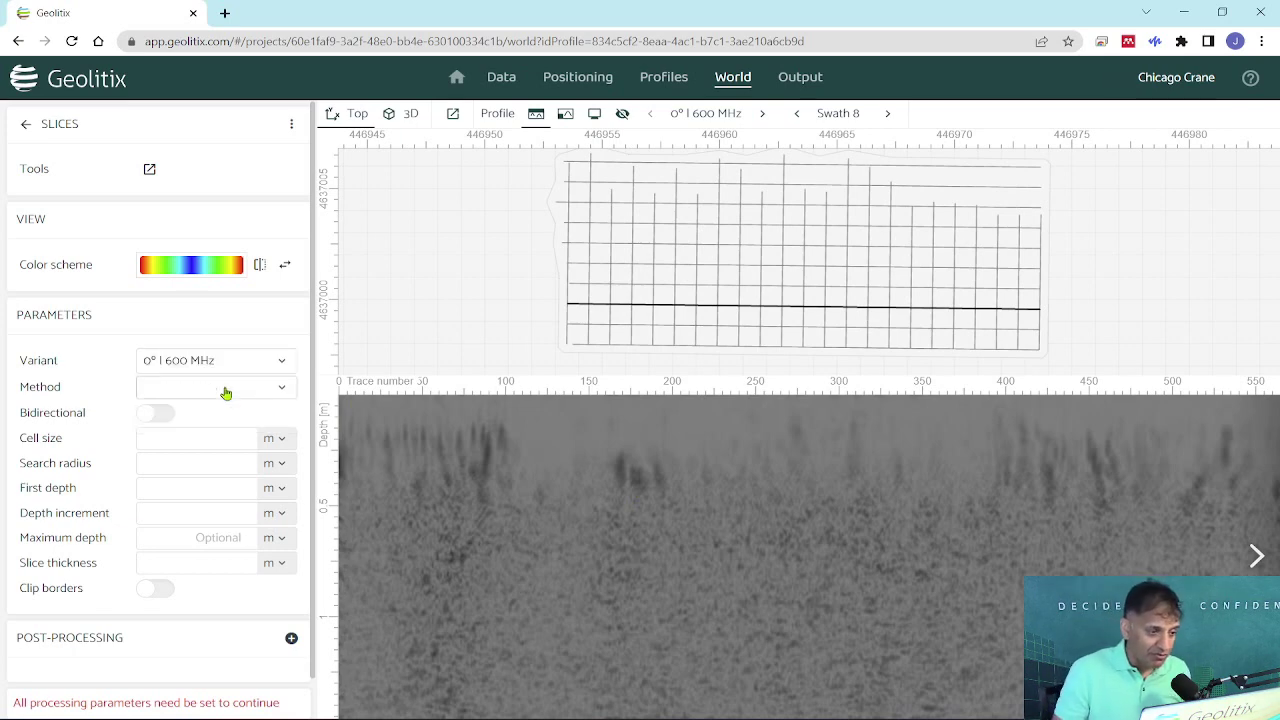
left_click(226, 396)
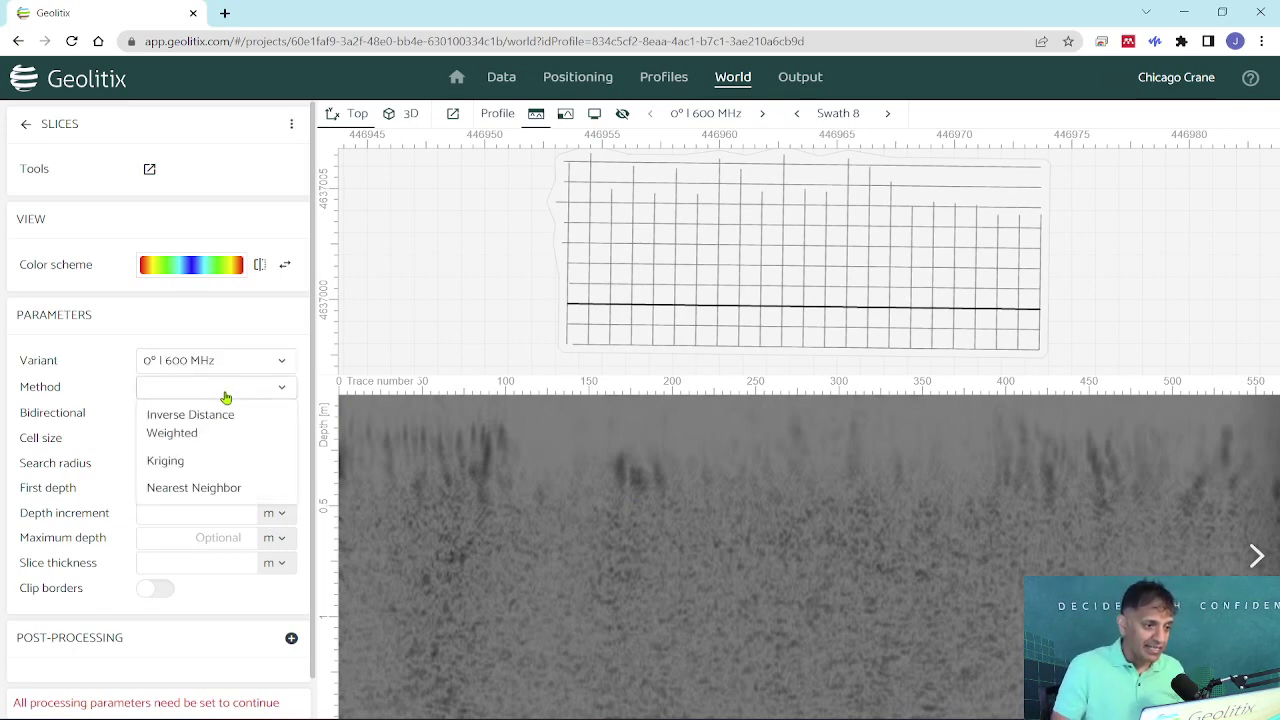
left_click(181, 472)
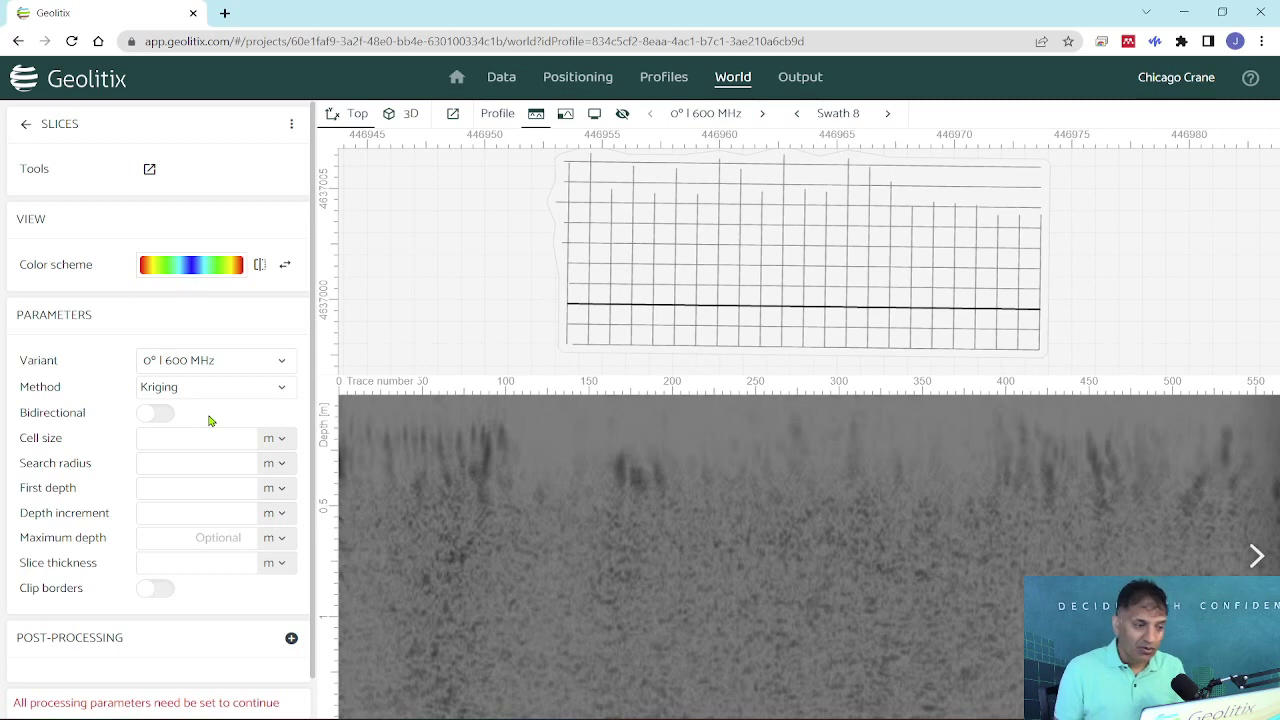
Set a 0.1 m cell size and a 1 m search radius in metres
left_click(201, 440)
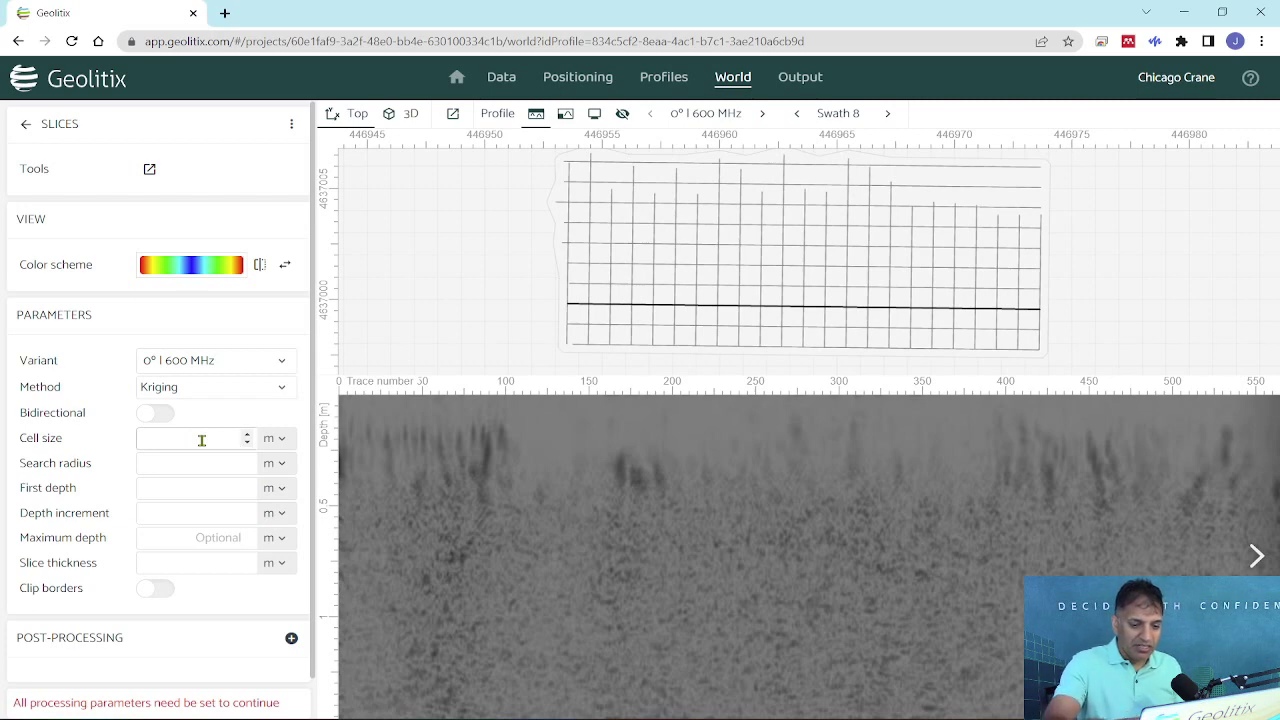
type("0.1")
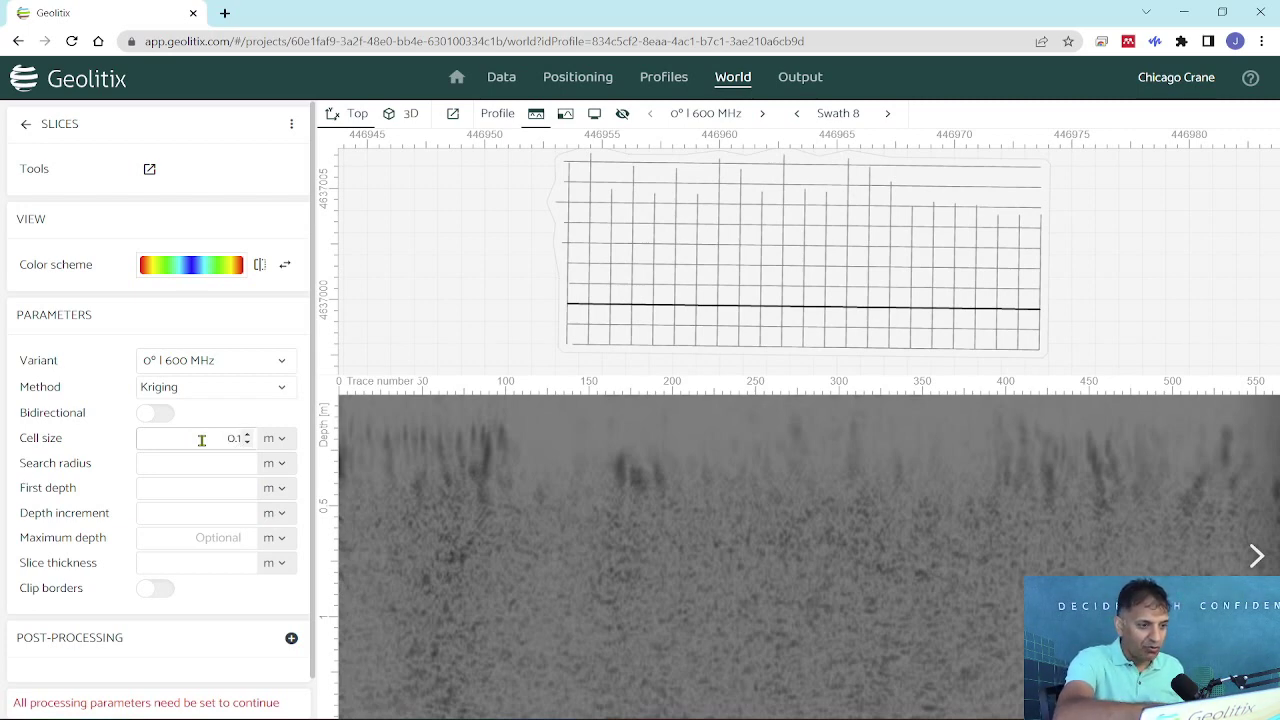
key("Tab")
type("1")
key("Tab")
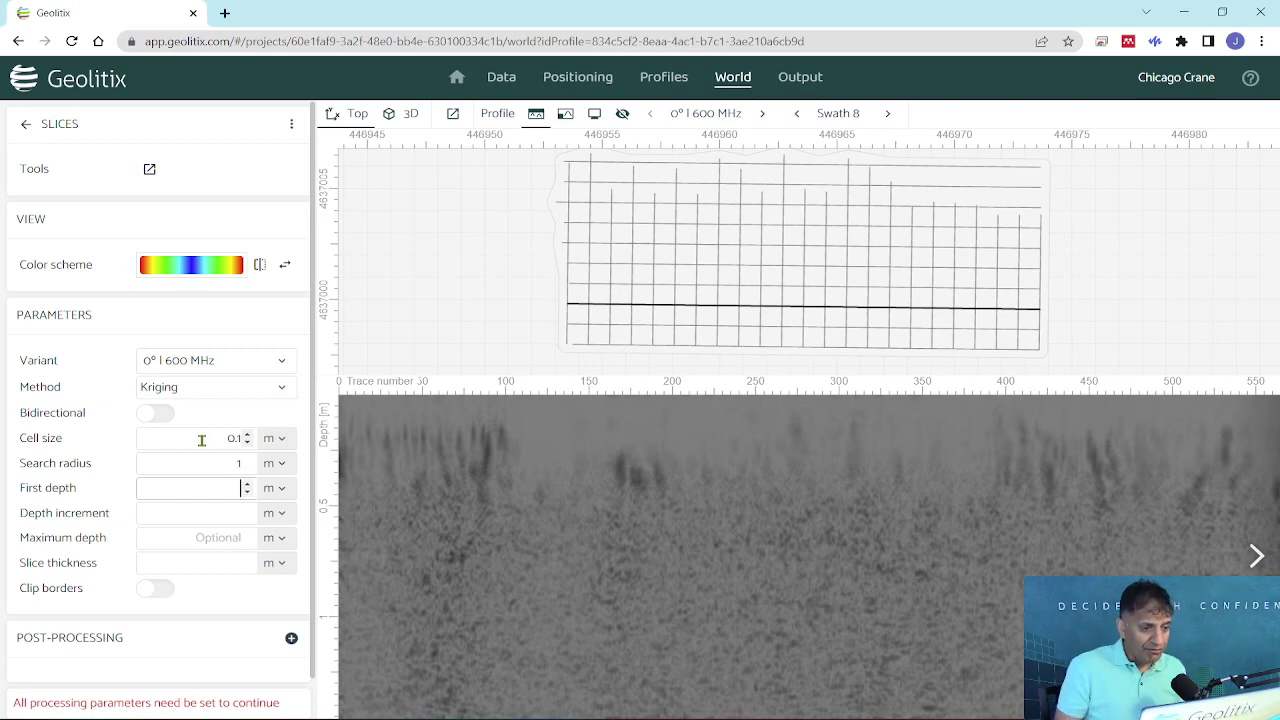
left_click(286, 466)
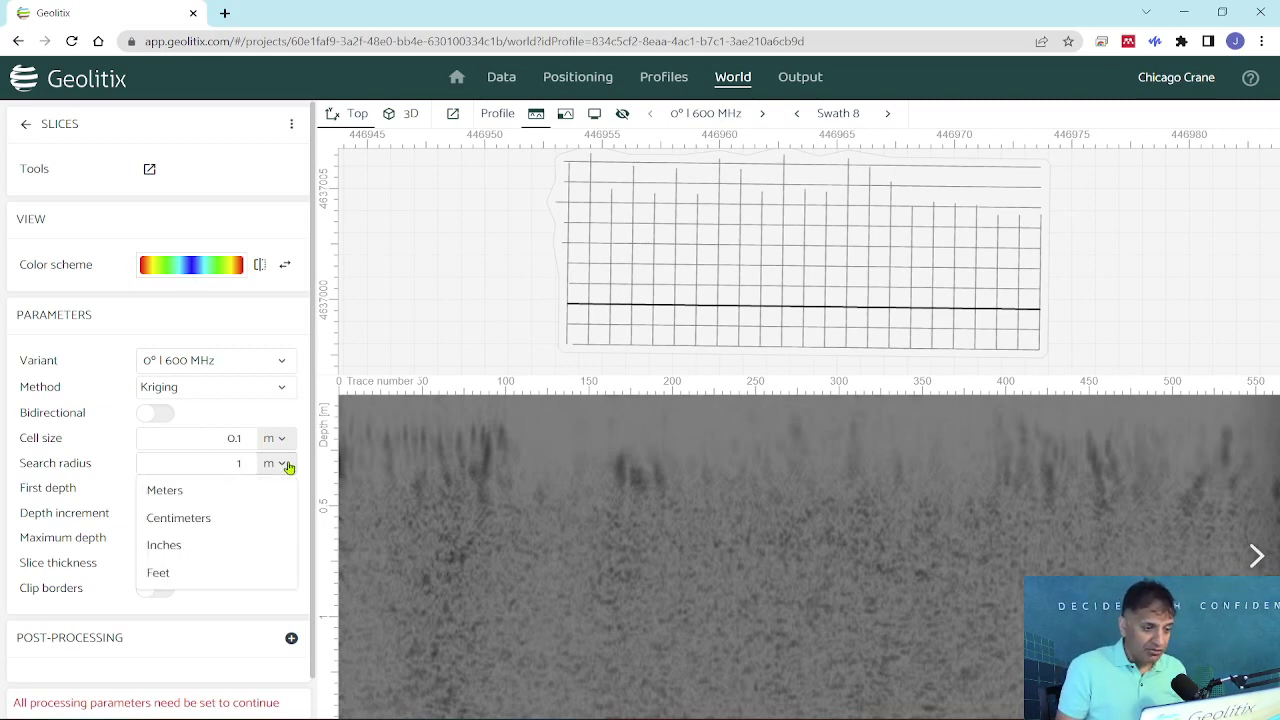
left_click(288, 467)
Set first depth 0, depth increment 0.1 m, maximum depth 1 m and slice thickness 0.1 m
left_click(233, 486)
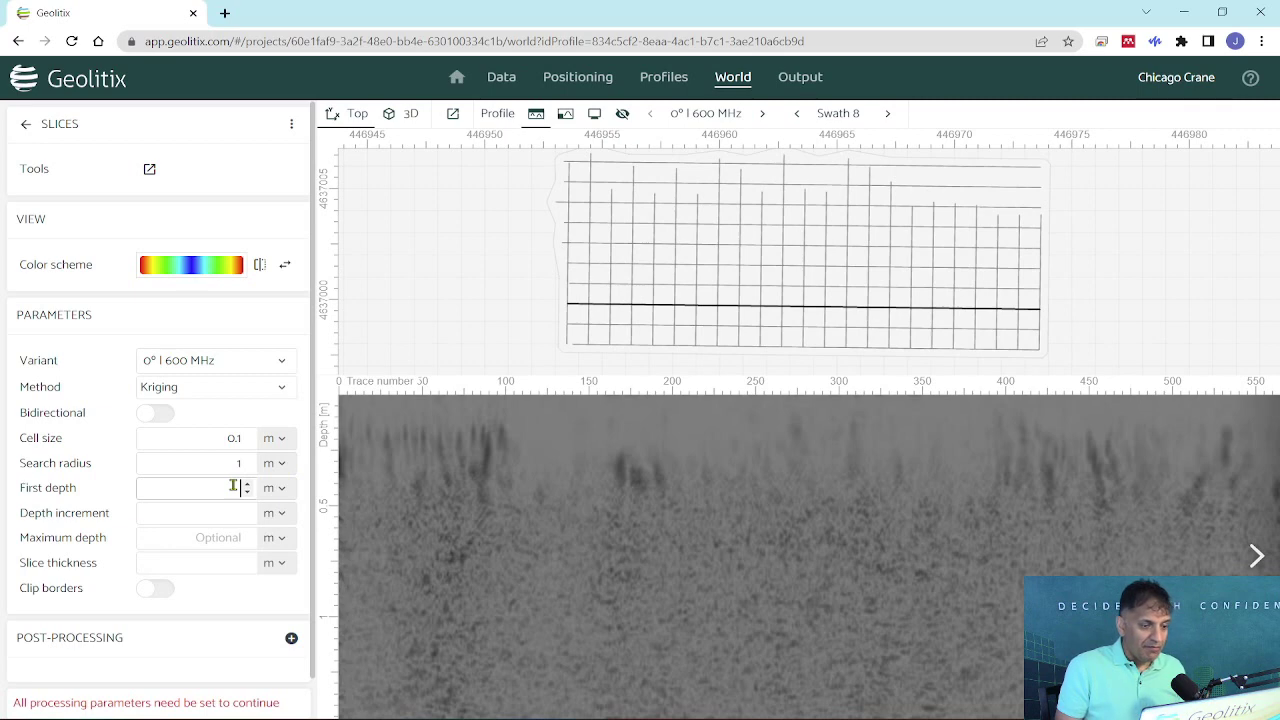
key("Tab")
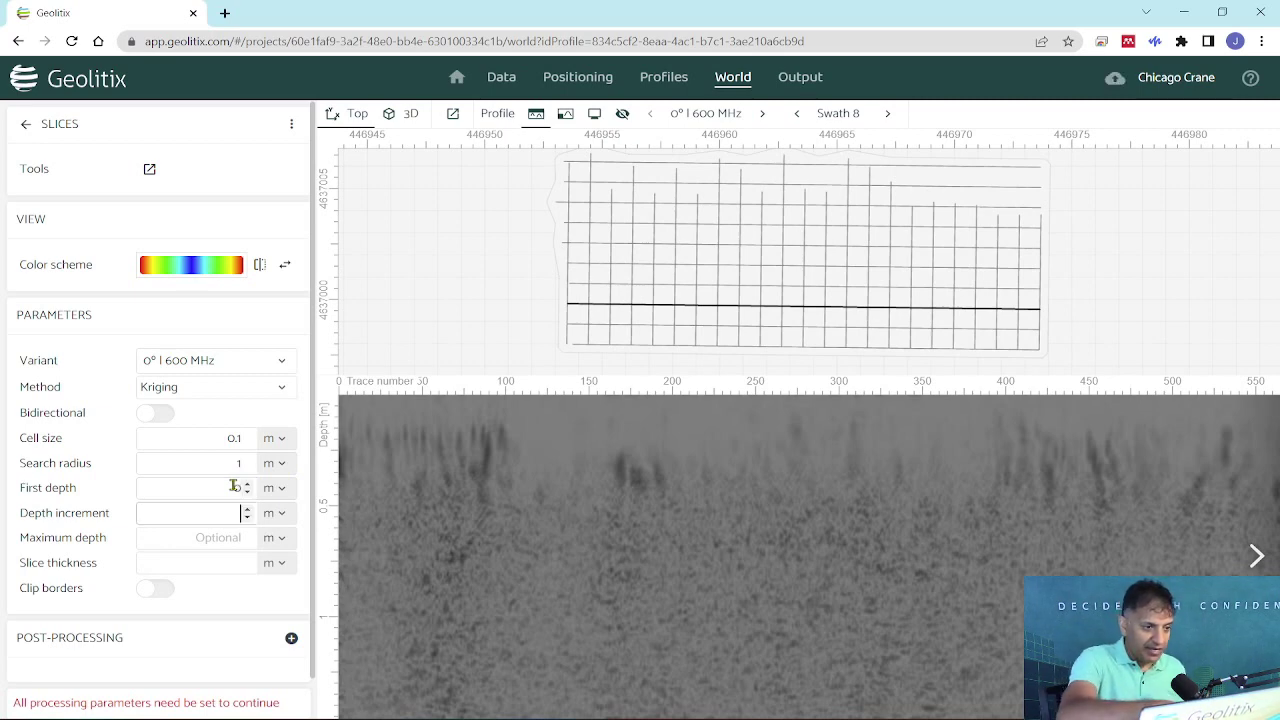
type("0.1")
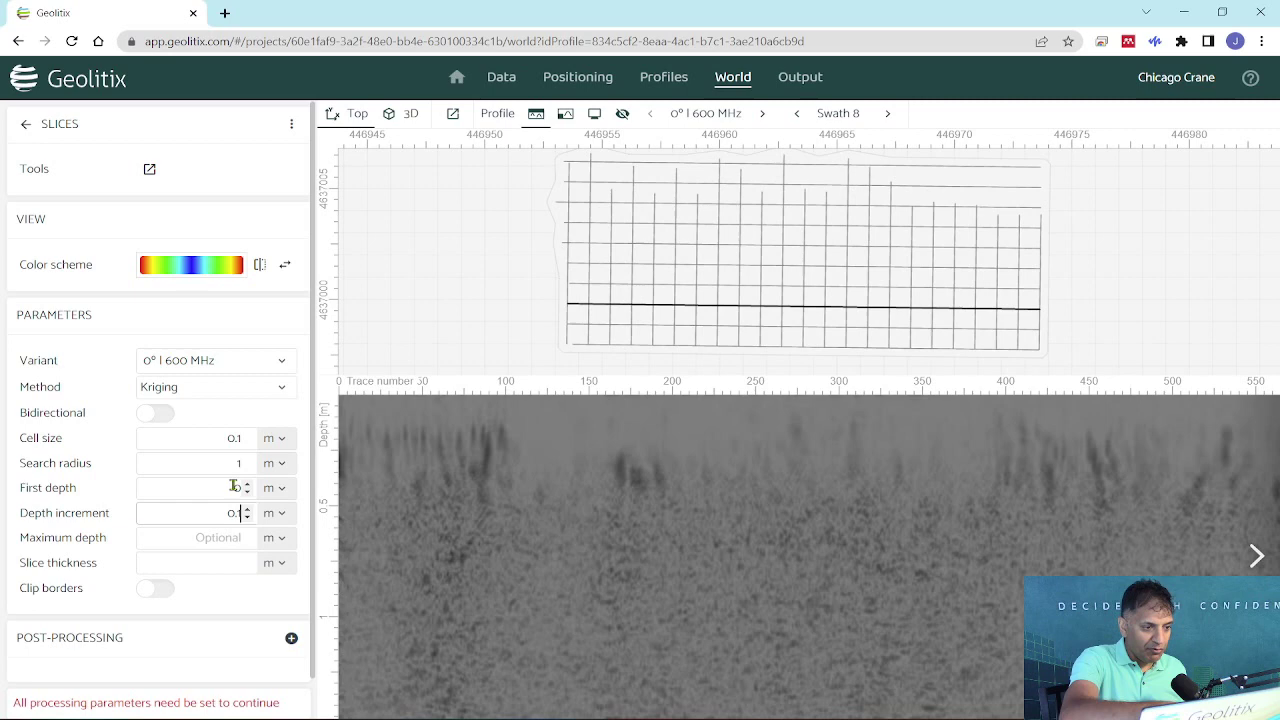
key("Tab")
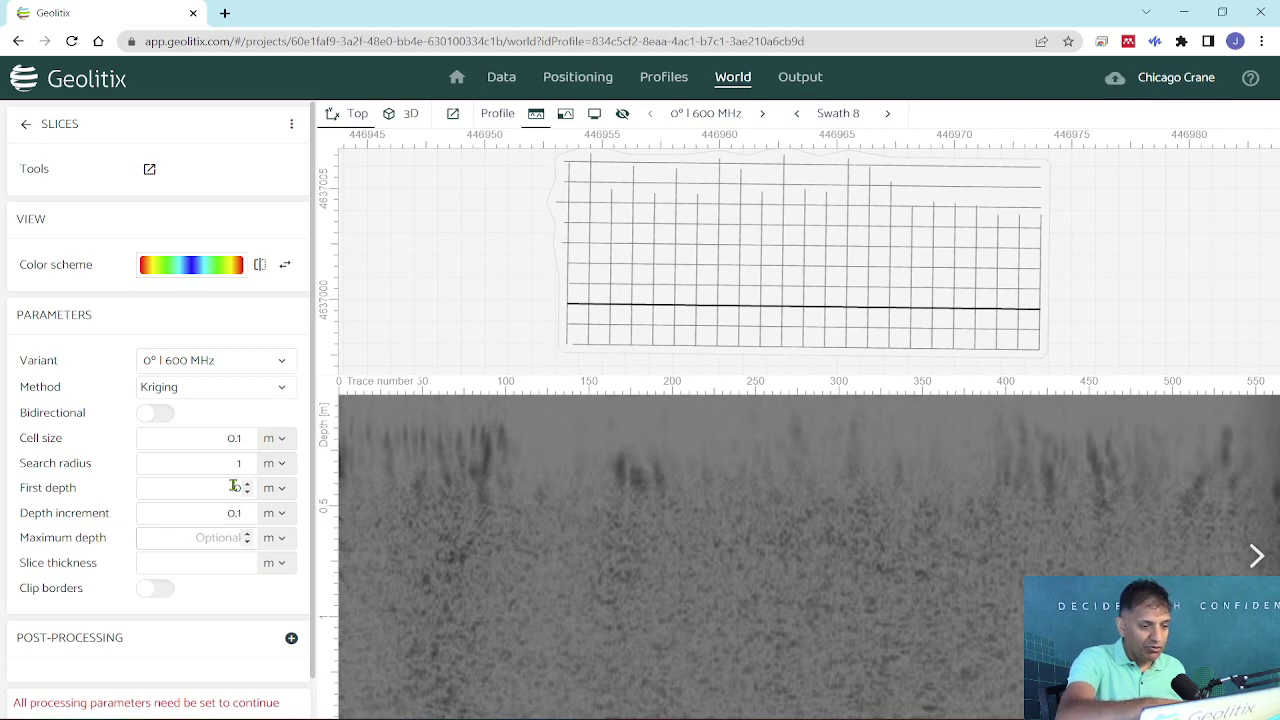
type("1")
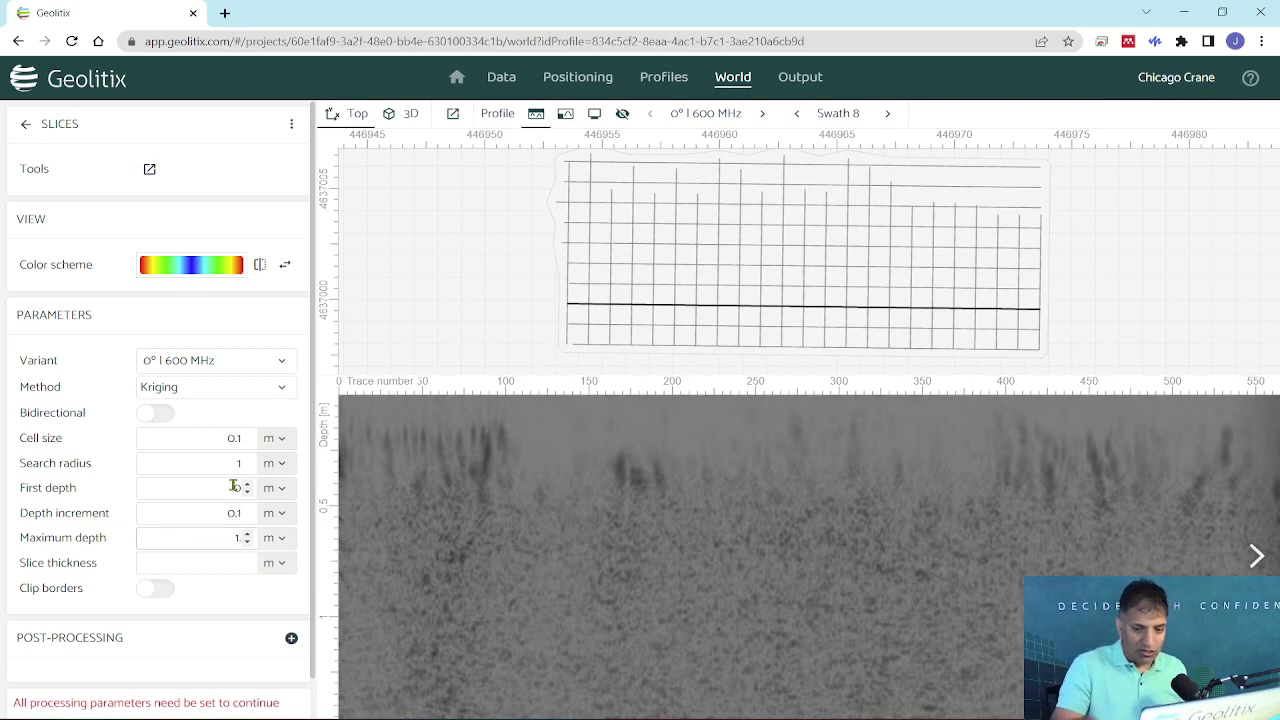
left_click(233, 486)
type("0")
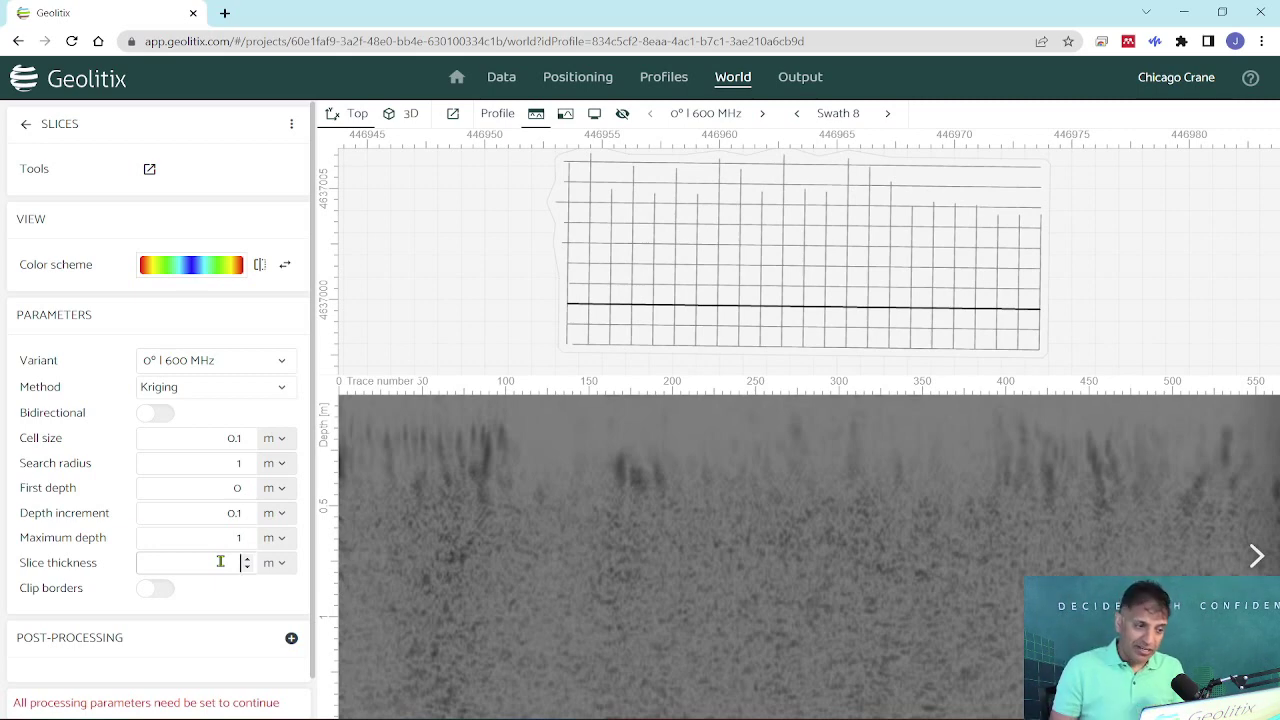
type(".1")
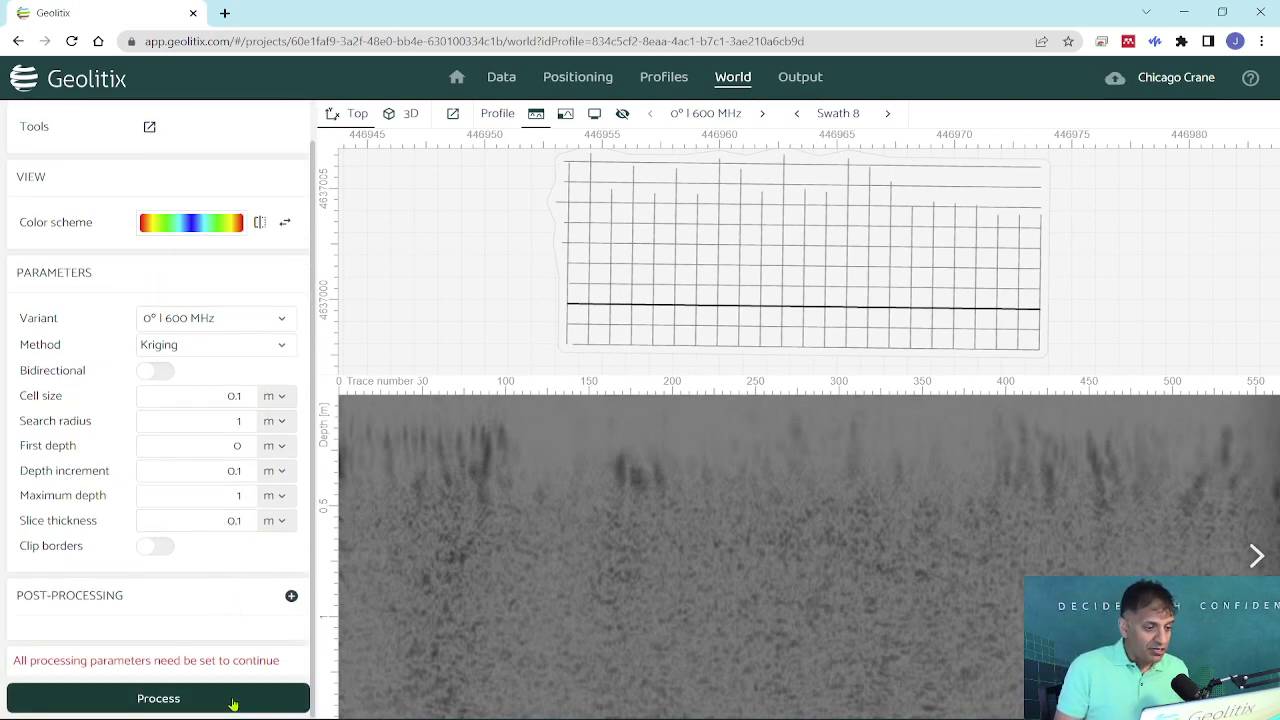
Process the kriged slices, hide the profile view, then reprocess with Clip borders on
left_click(234, 700)
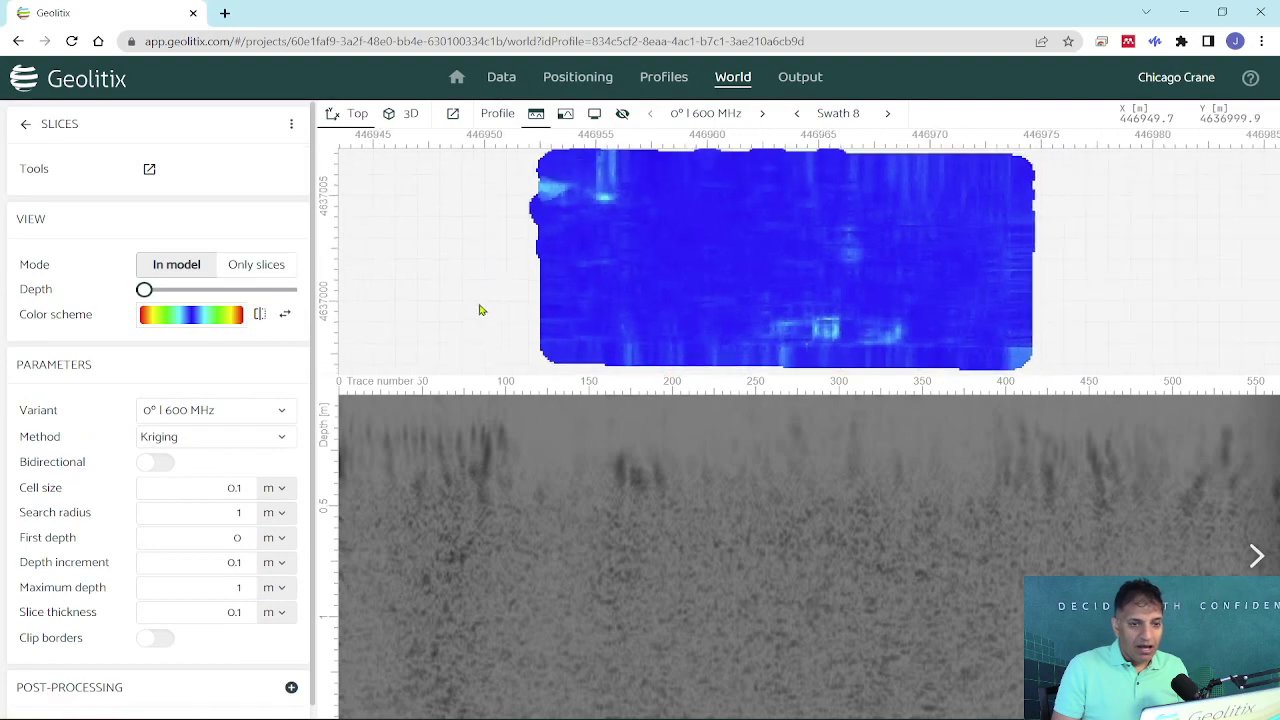
left_click(621, 117)
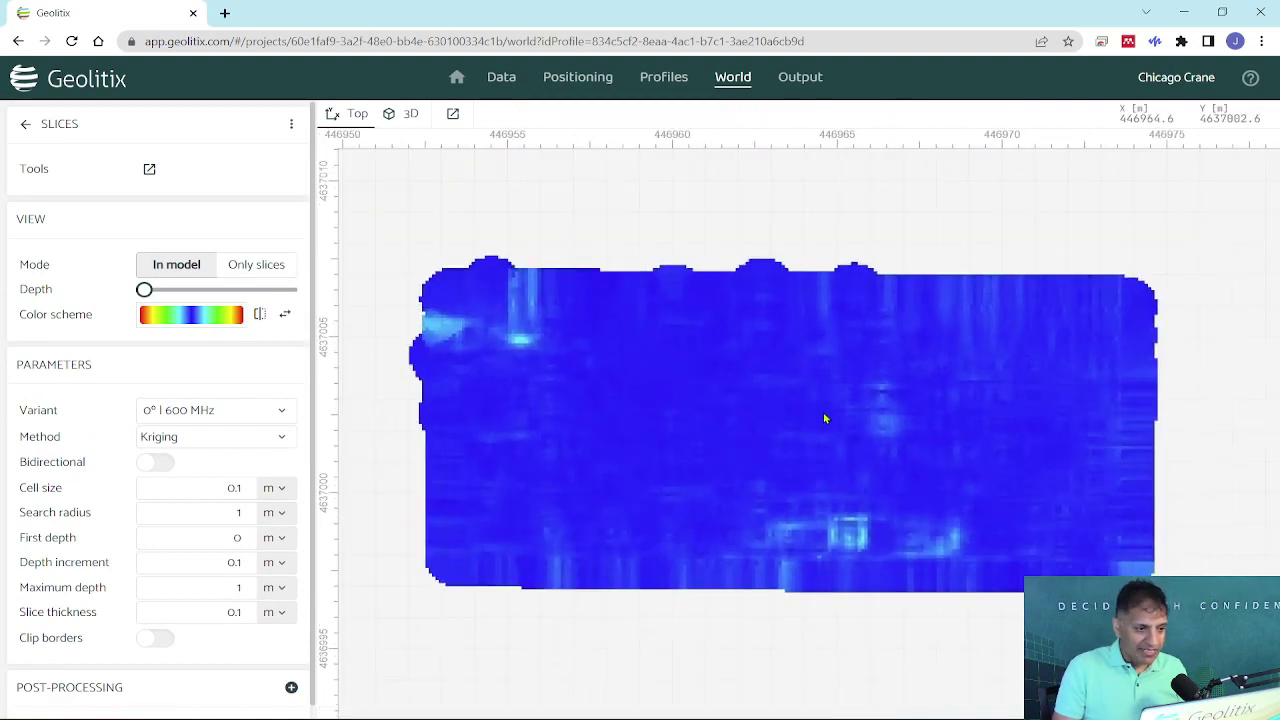
left_click(156, 638)
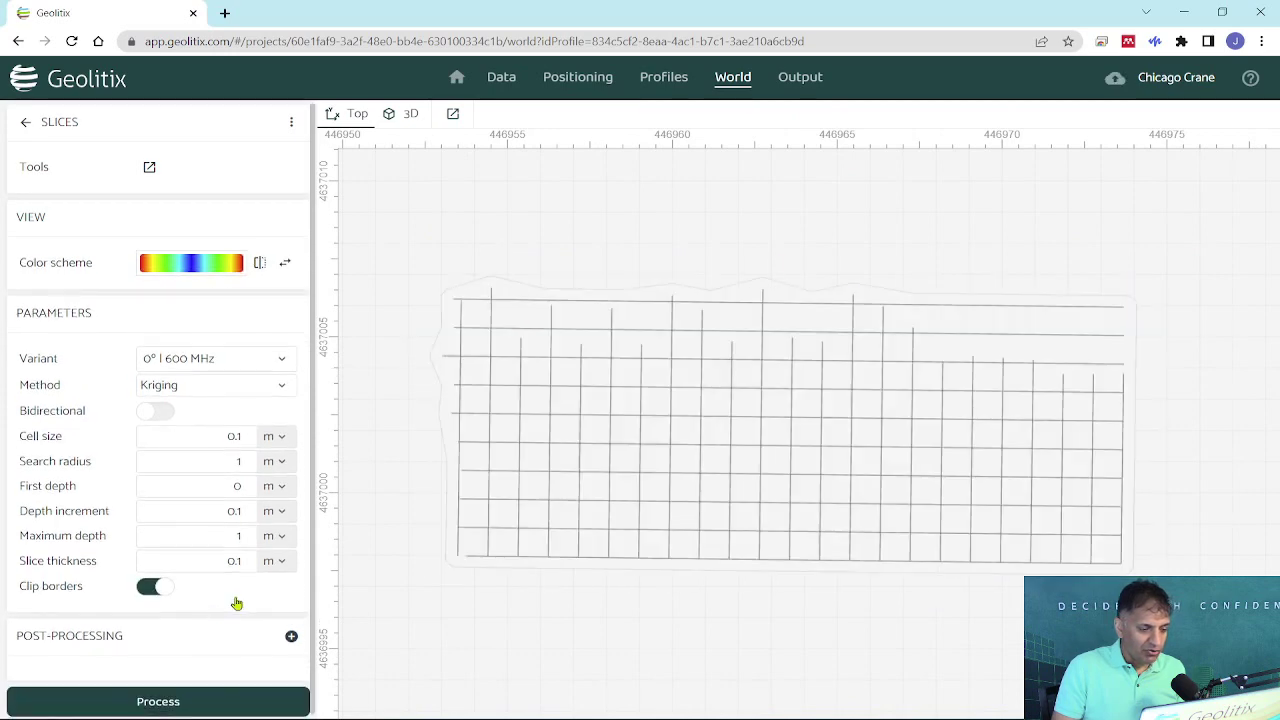
left_click(230, 700)
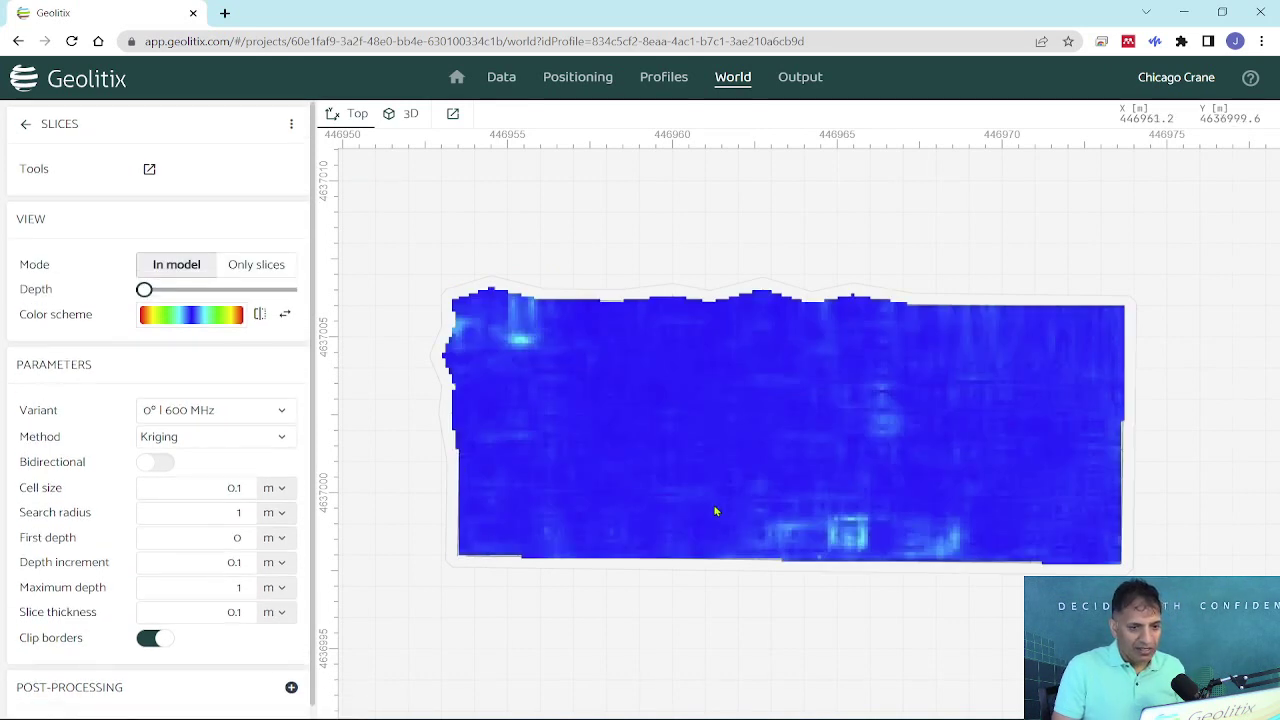
Move the Depth slider through 0.2, 0.5 and 0.8 m down to the deepest slice
mouse_move(146, 290)
left_click_drag(147, 291, 173, 290)
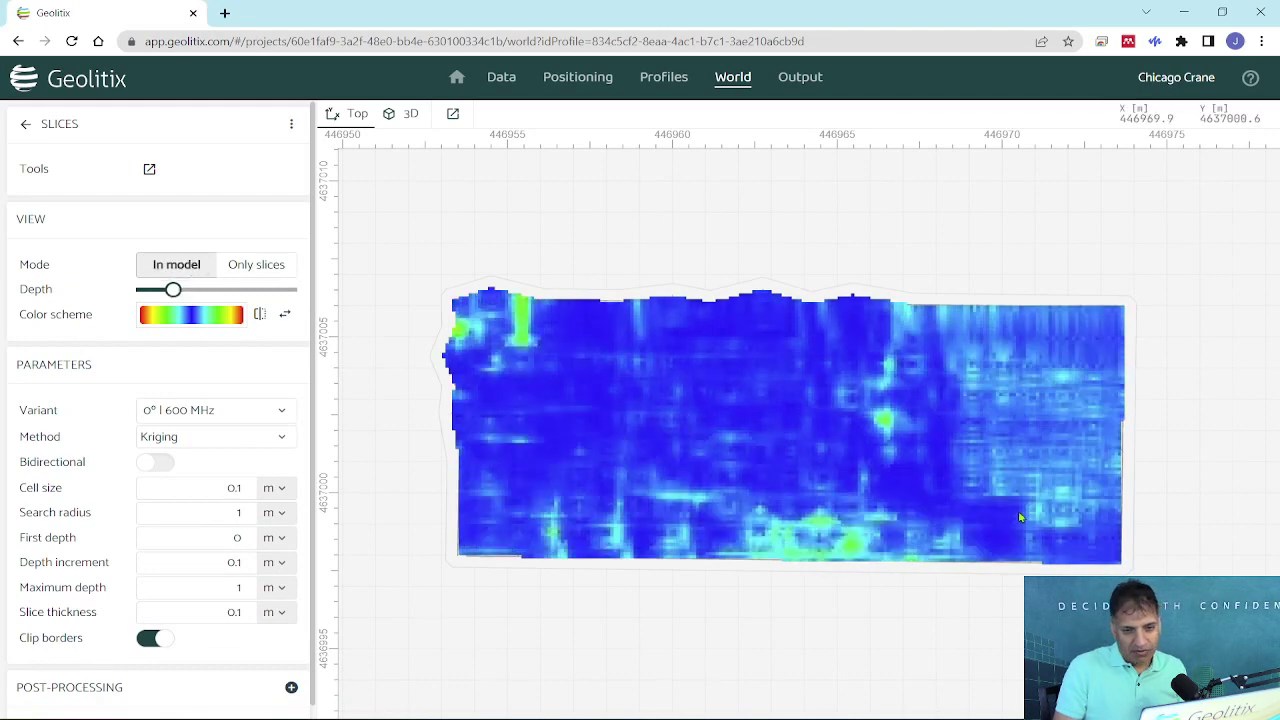
mouse_move(175, 291)
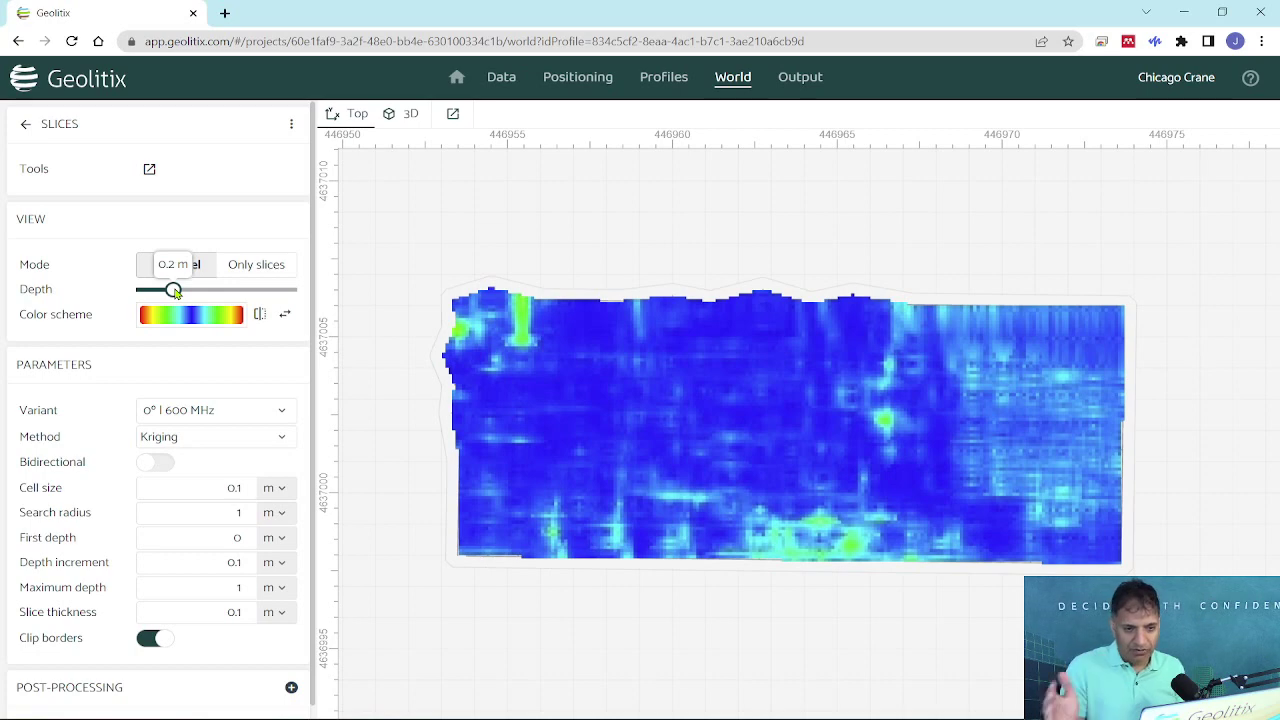
left_click_drag(175, 291, 232, 292)
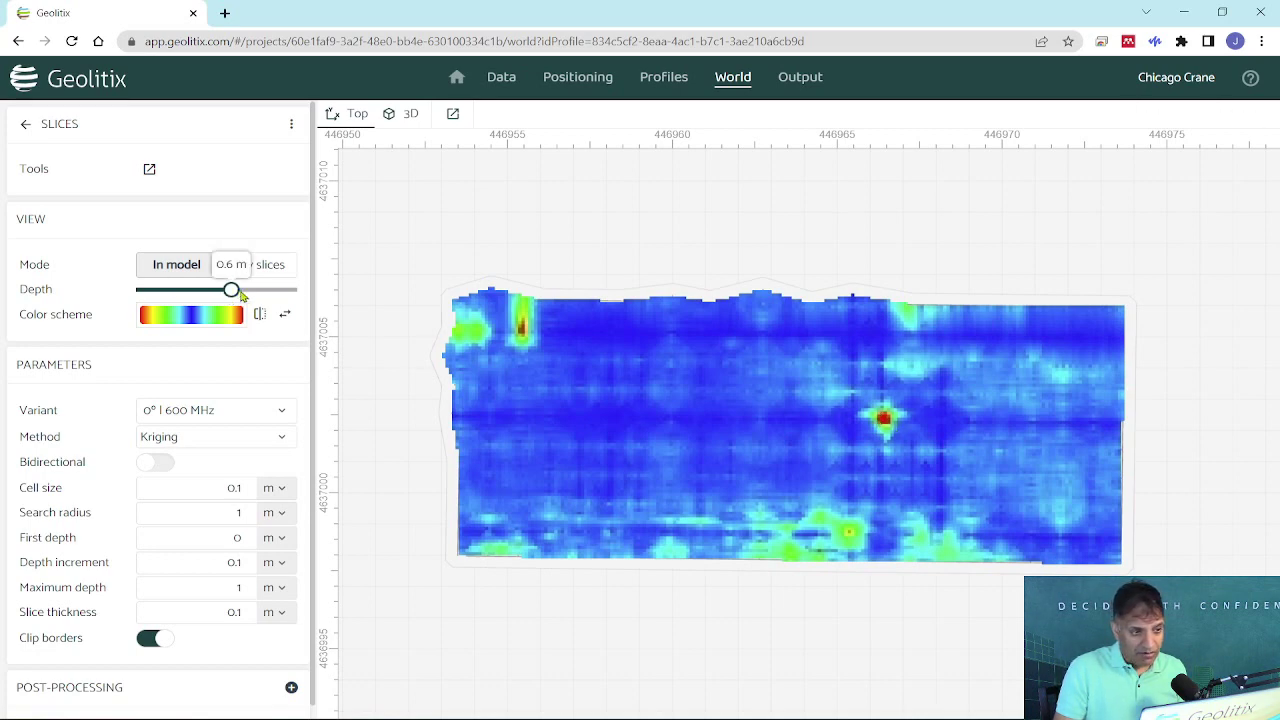
mouse_move(231, 290)
mouse_move(231, 290)
left_mouse_down()
mouse_move(305, 303)
mouse_move(219, 303)
mouse_move(231, 302)
left_mouse_up()
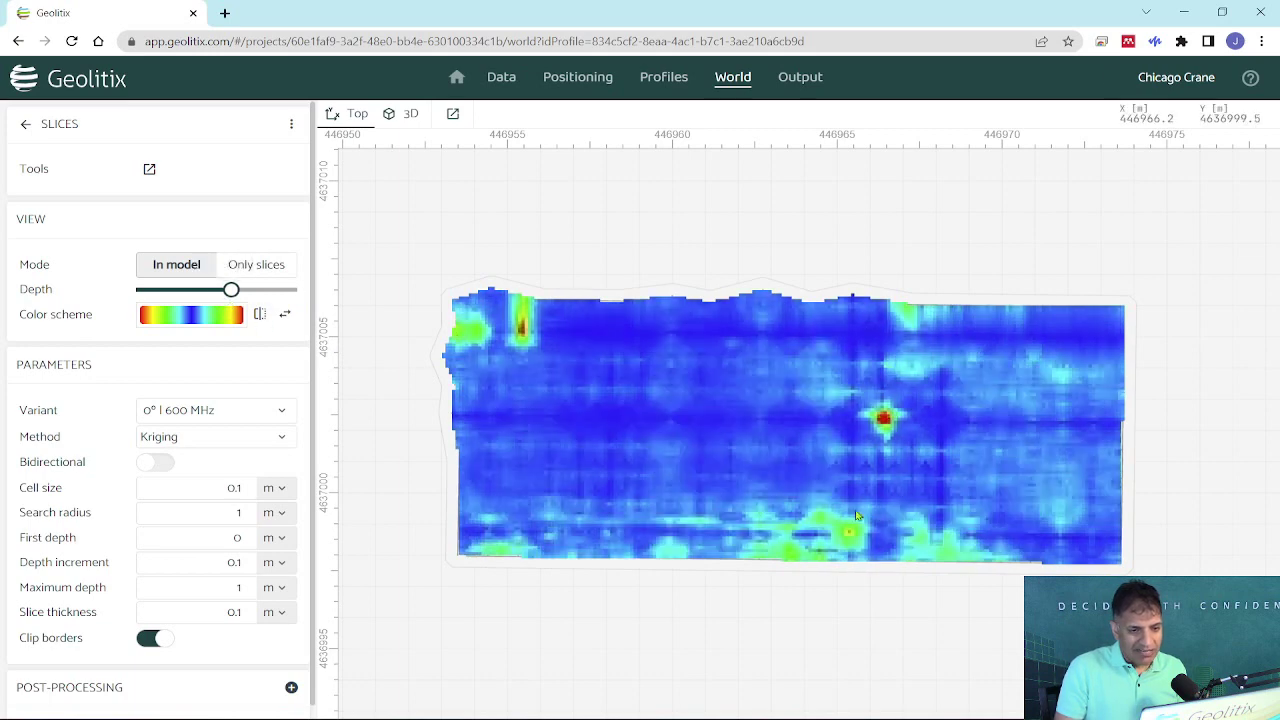
left_click_drag(231, 289, 289, 289)
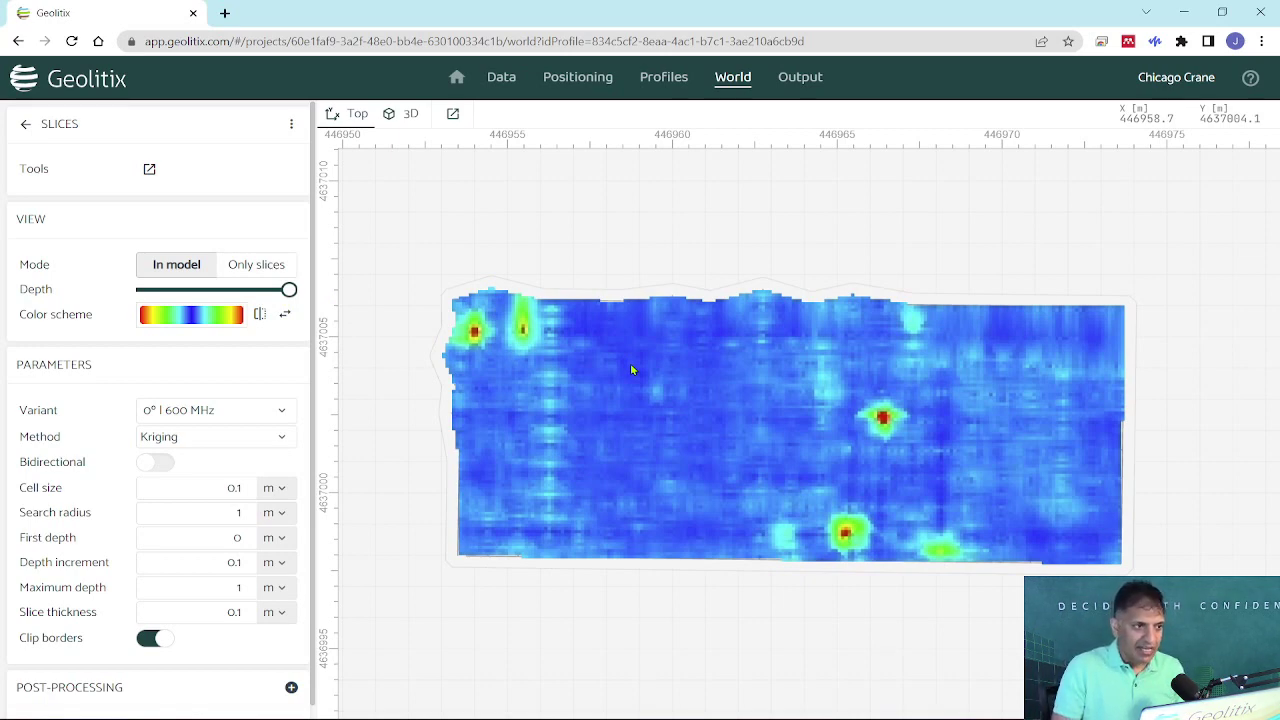
Hide the Slices layer and show a profile's radargram below the map
left_click(25, 124)
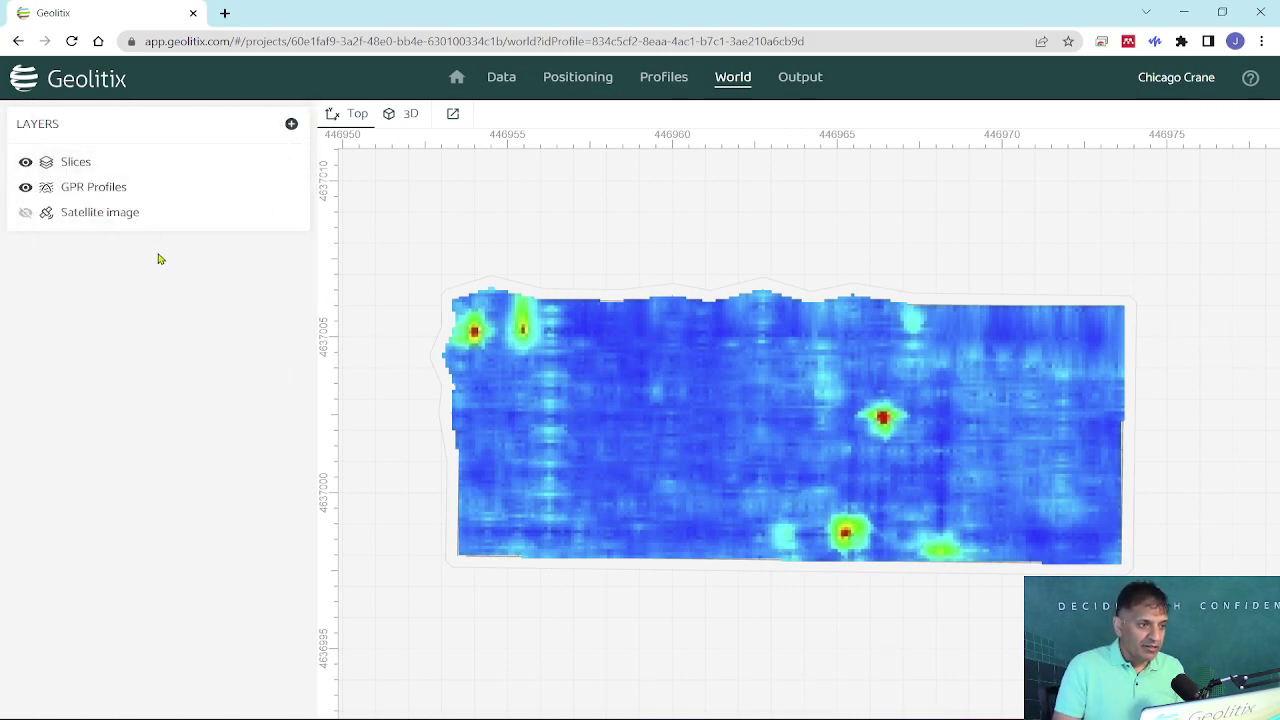
left_click(87, 189)
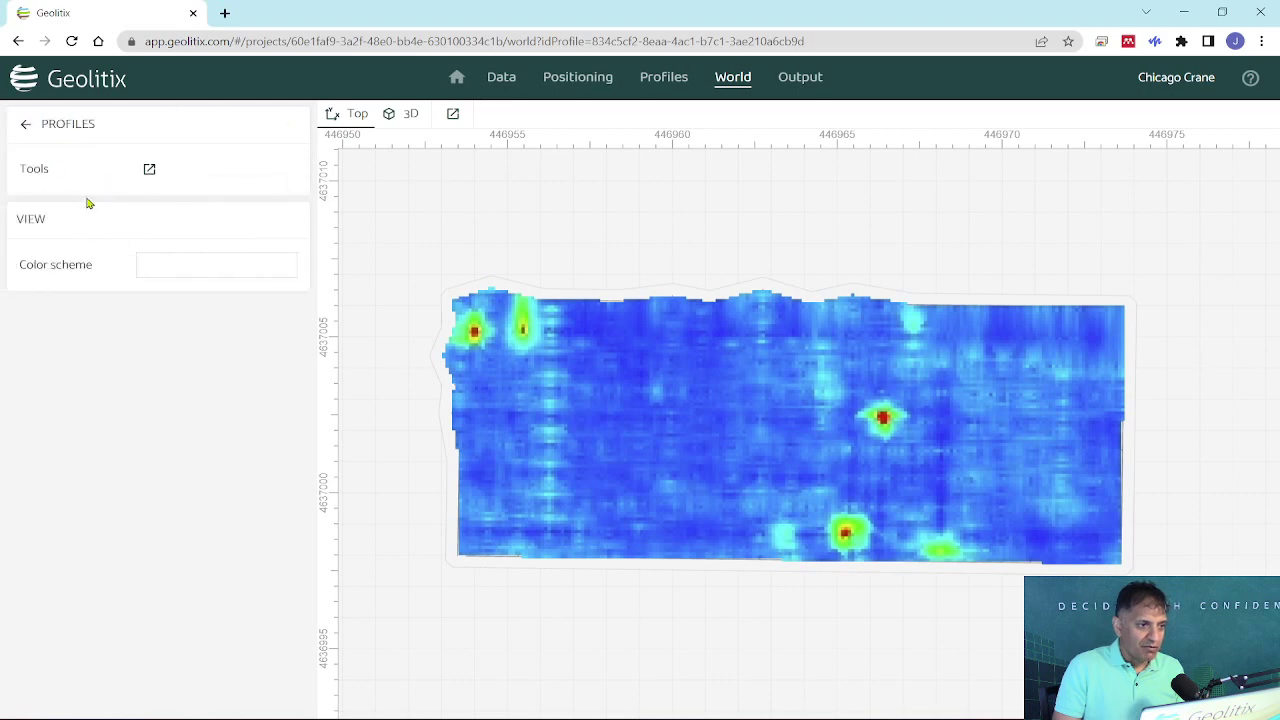
left_click(25, 124)
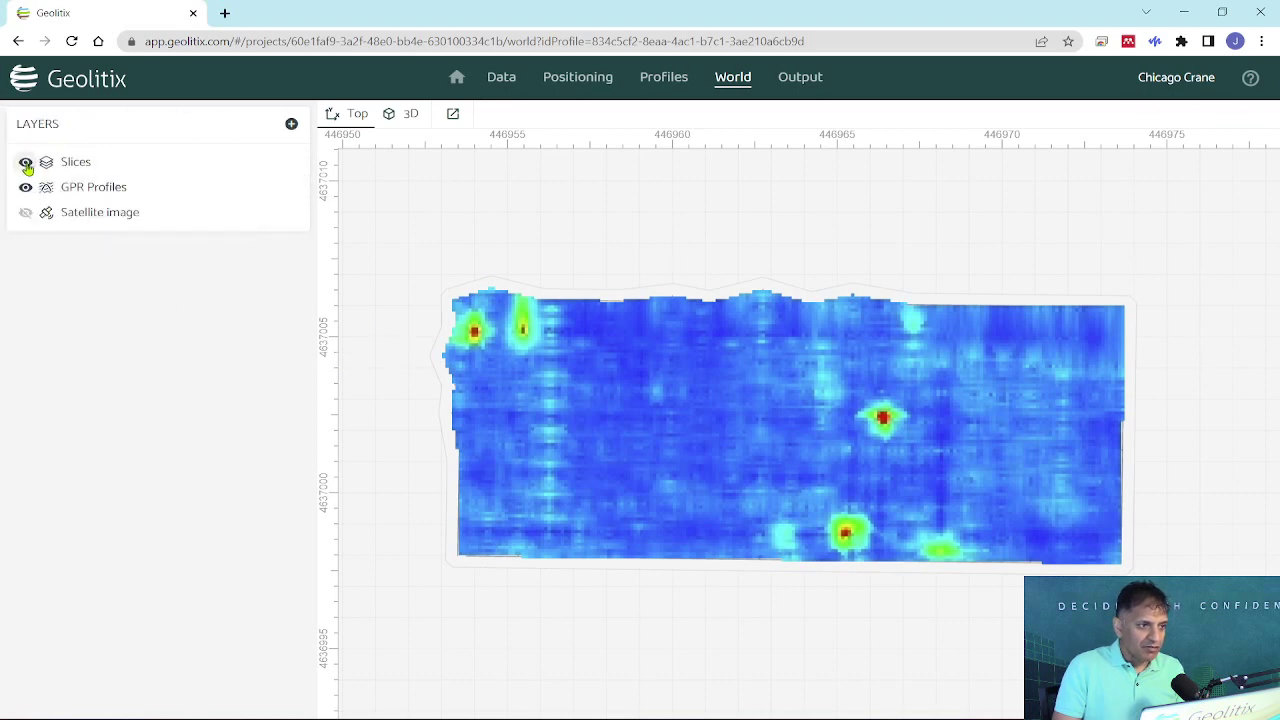
left_click(25, 162)
left_click(709, 305)
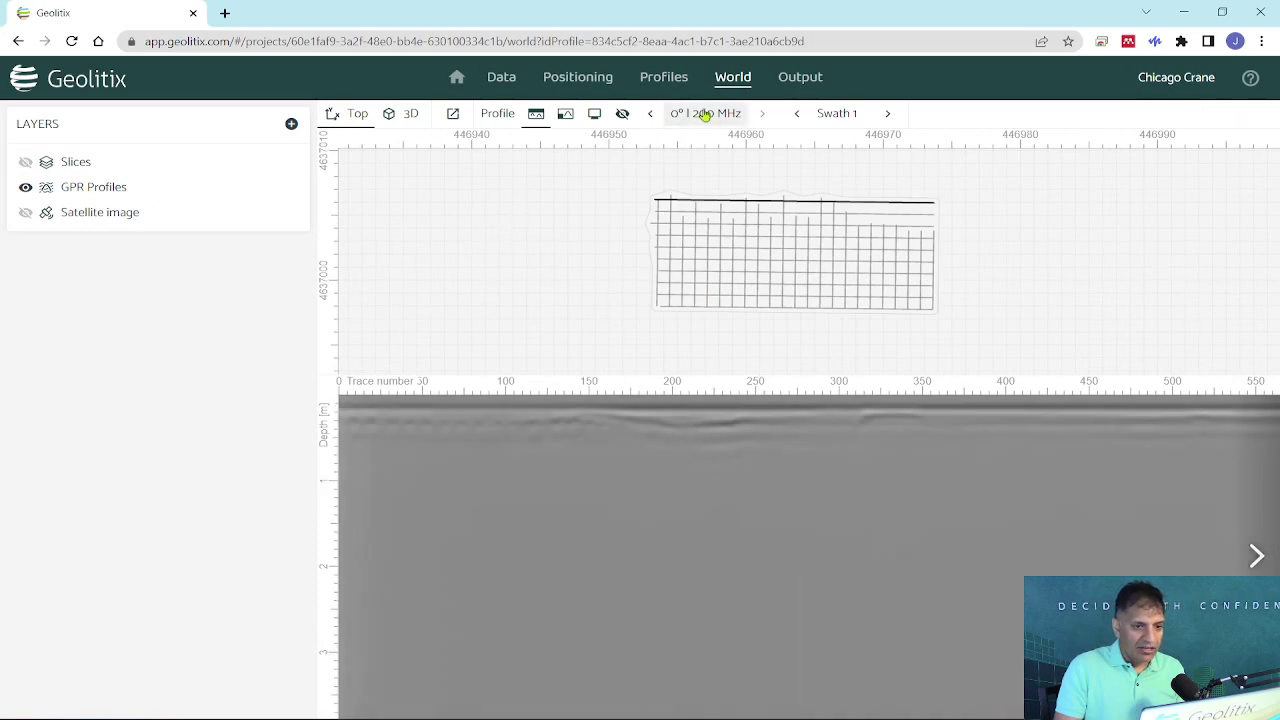
Add Time zero correction and Energy decay with an 11-sample smoothing window to the GPR profiles
left_click(85, 191)
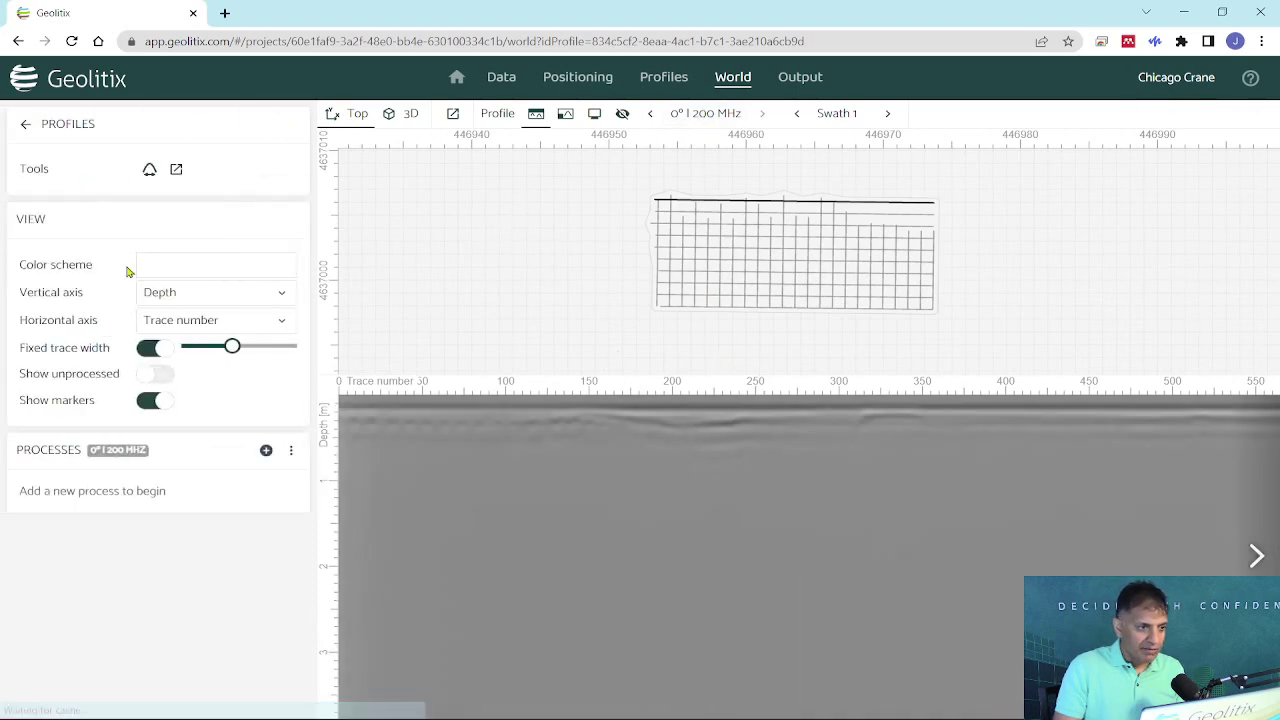
left_click(266, 450)
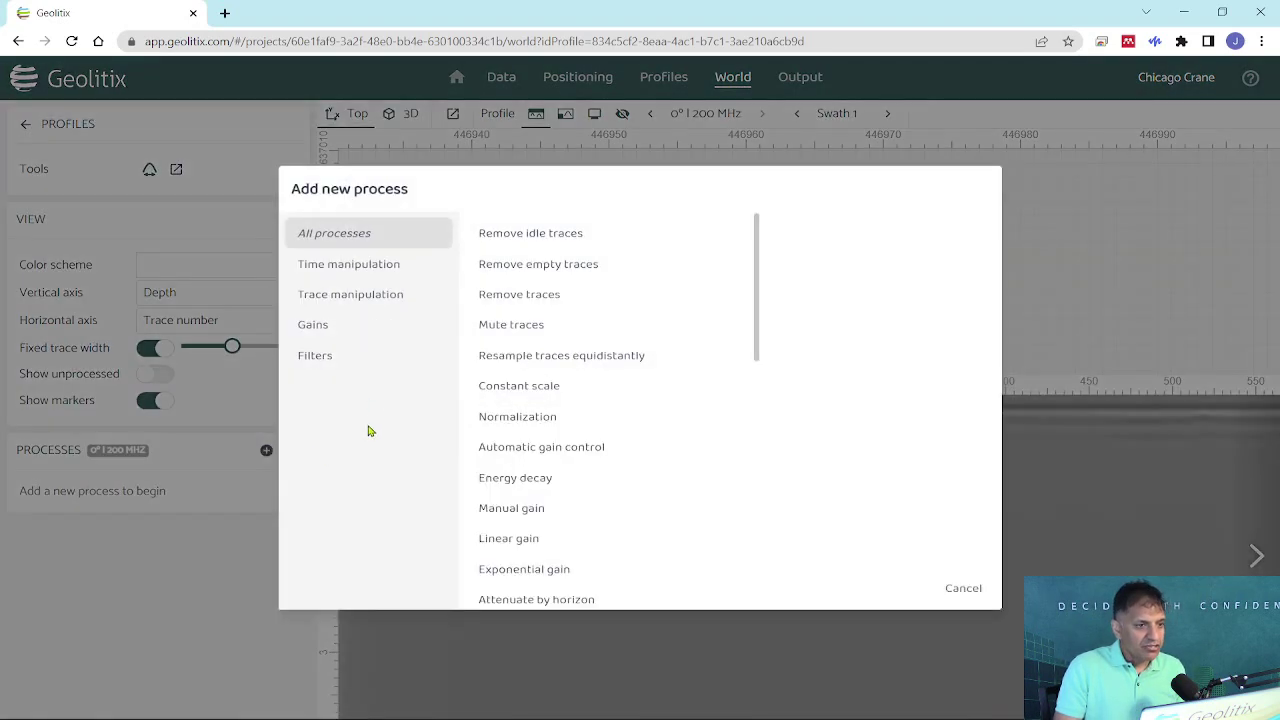
left_click(352, 262)
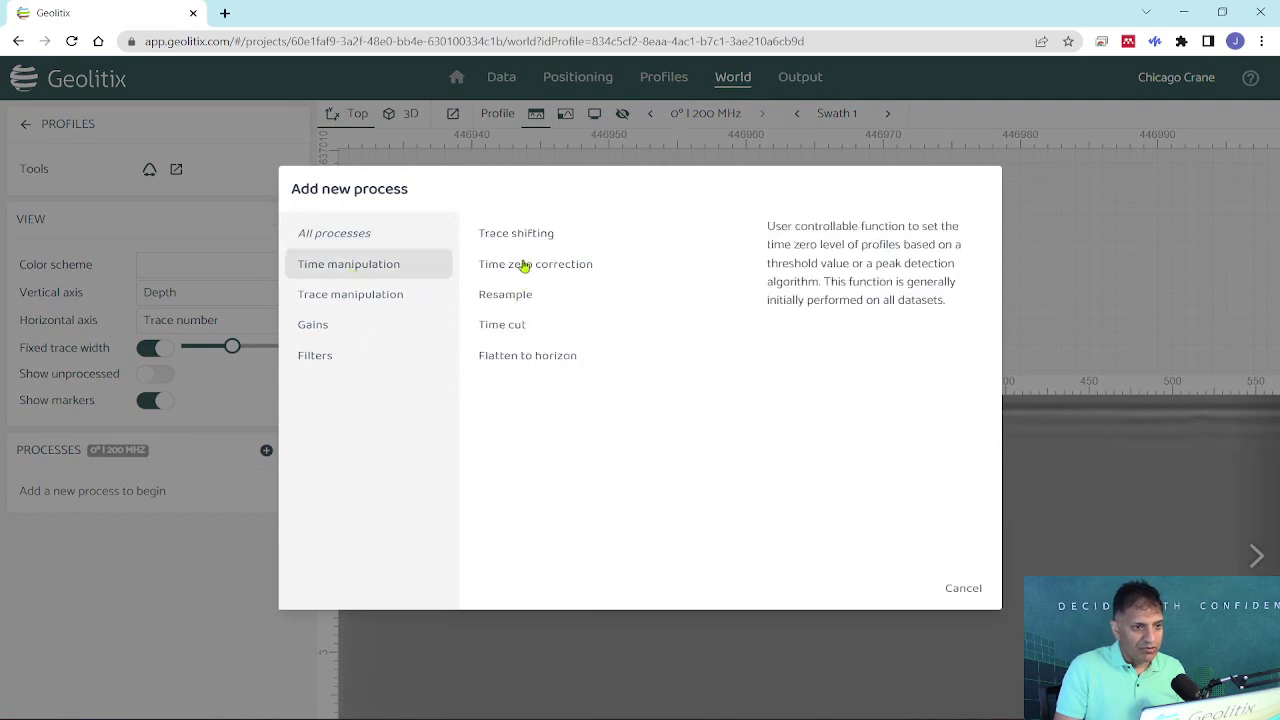
left_click(524, 265)
left_click(266, 451)
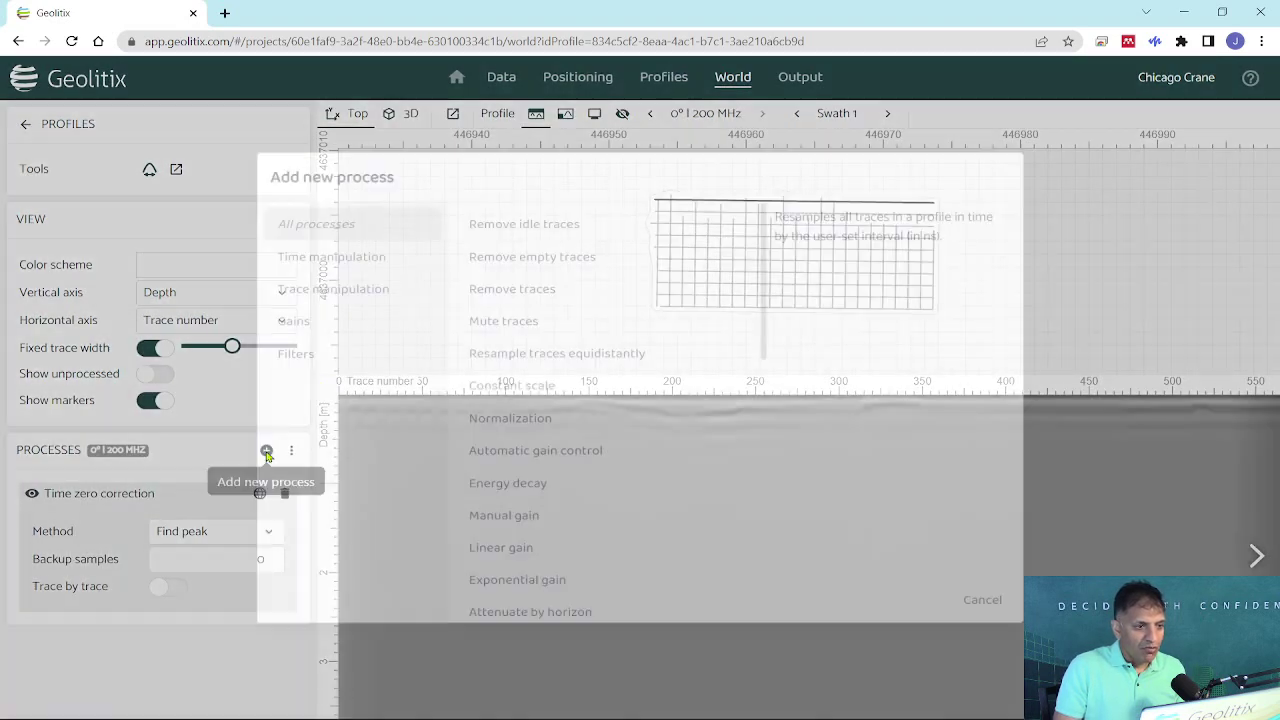
left_click(313, 326)
left_click(530, 326)
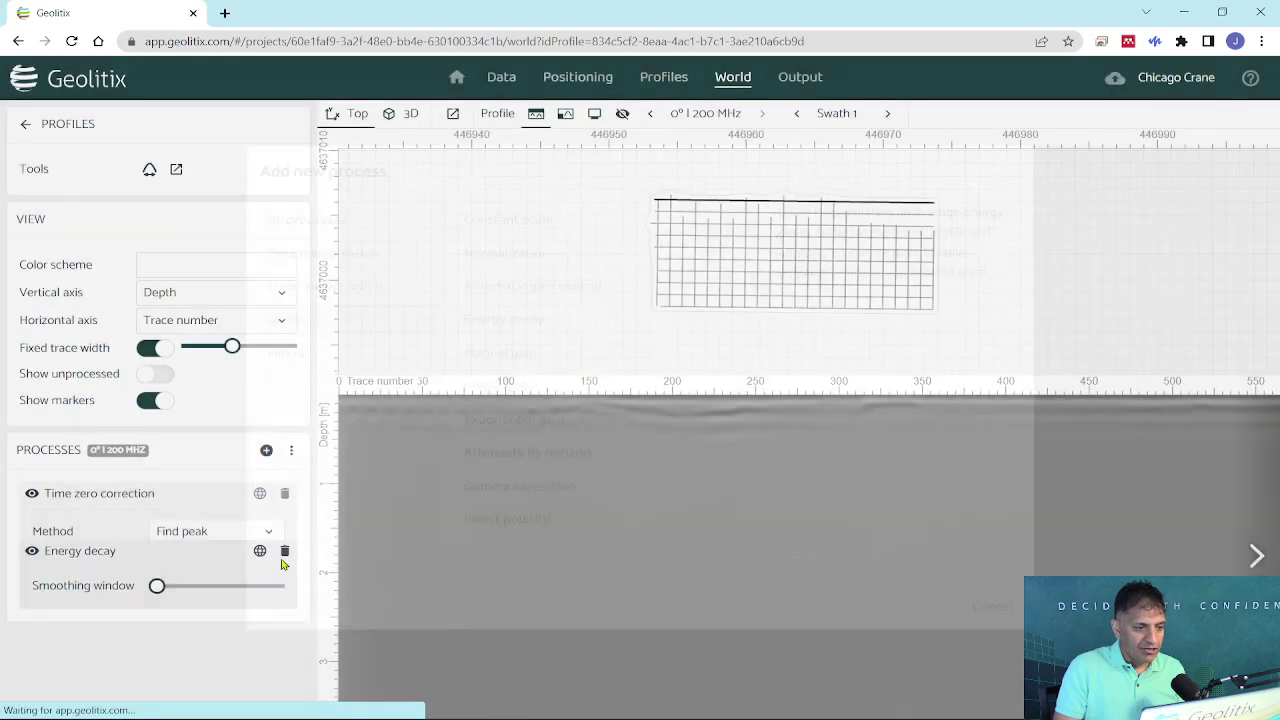
mouse_move(158, 553)
left_click_drag(160, 555, 219, 557)
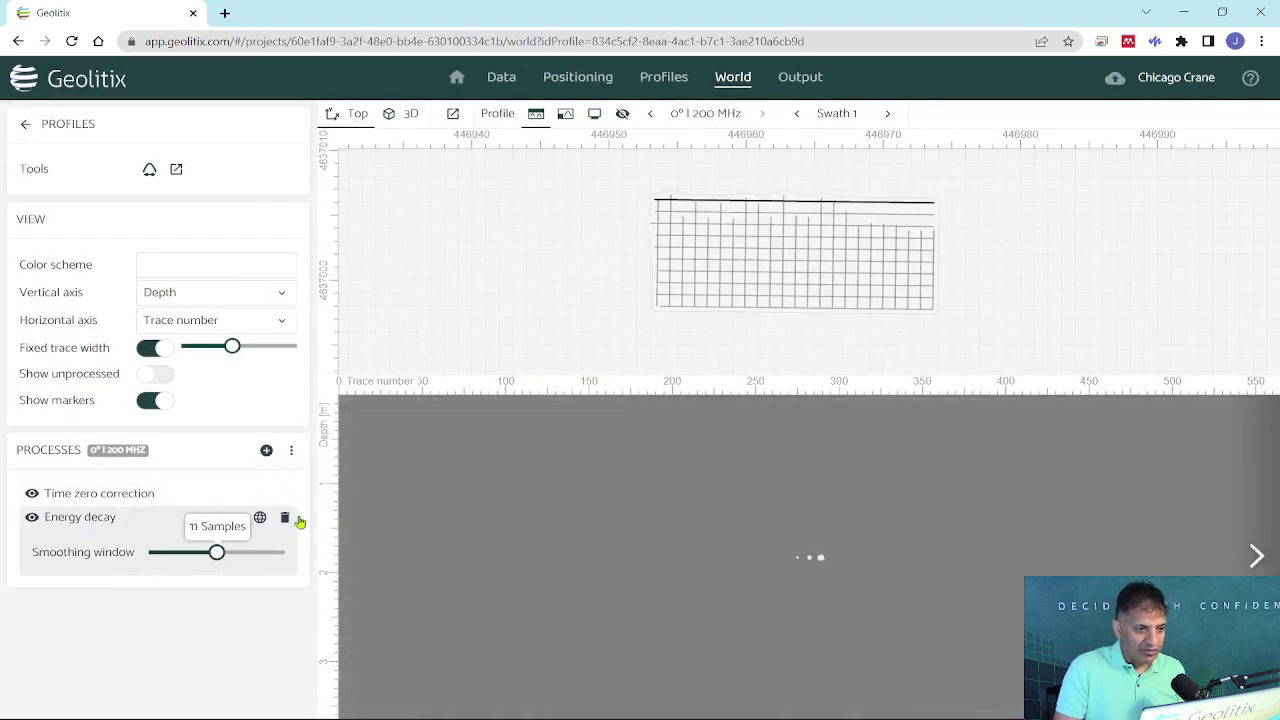
Add a Dewow filter with a 33-sample window and place it before Energy decay
left_click(266, 451)
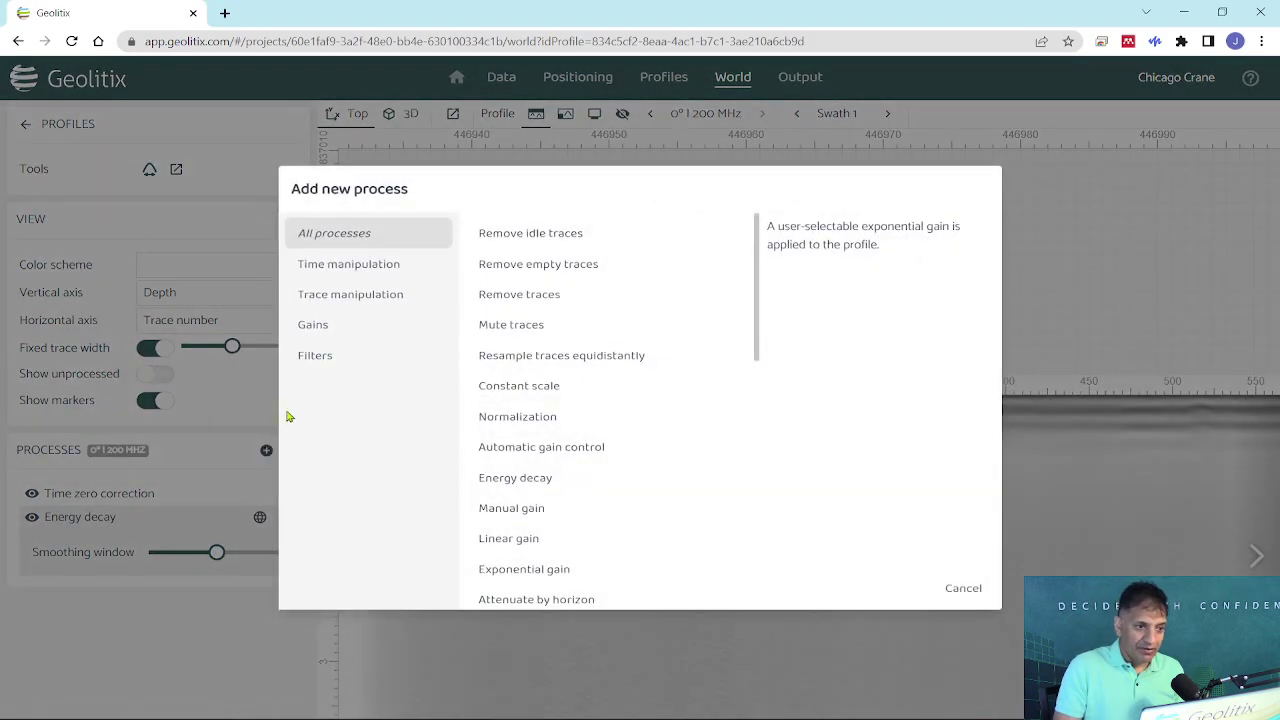
left_click(315, 358)
left_click(489, 334)
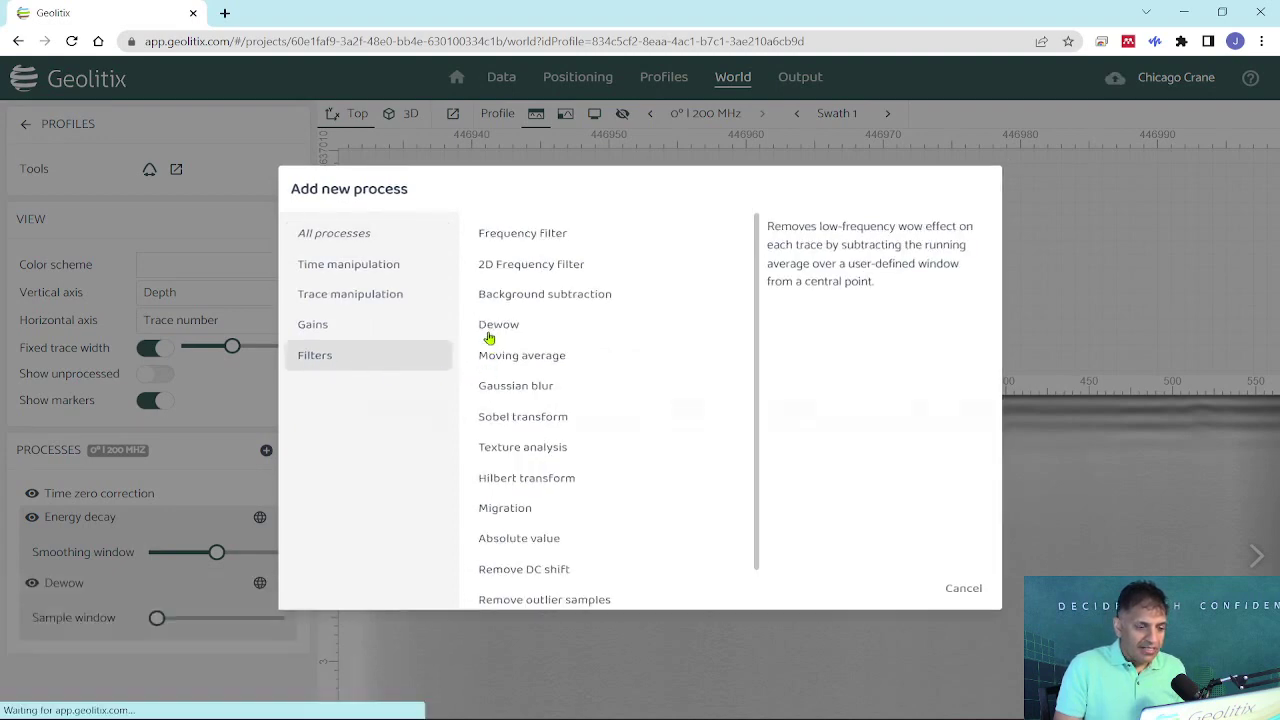
left_click_drag(158, 578, 255, 577)
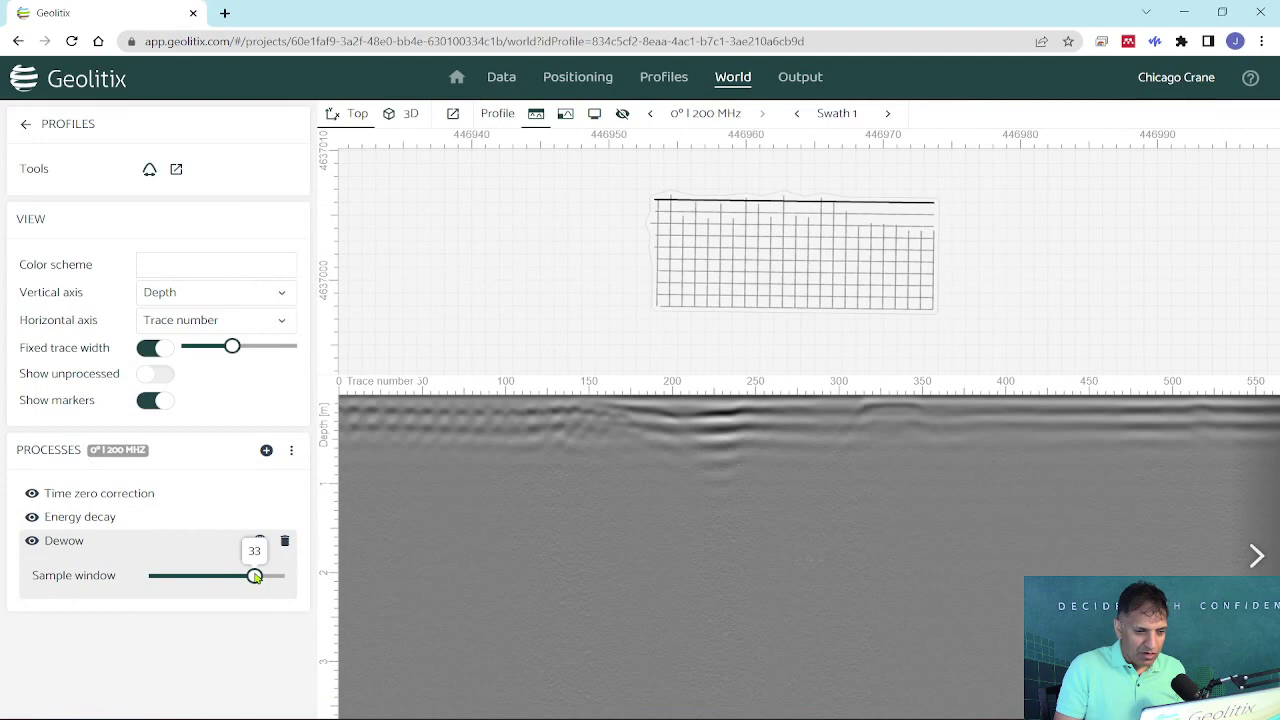
left_click_drag(80, 517, 194, 555)
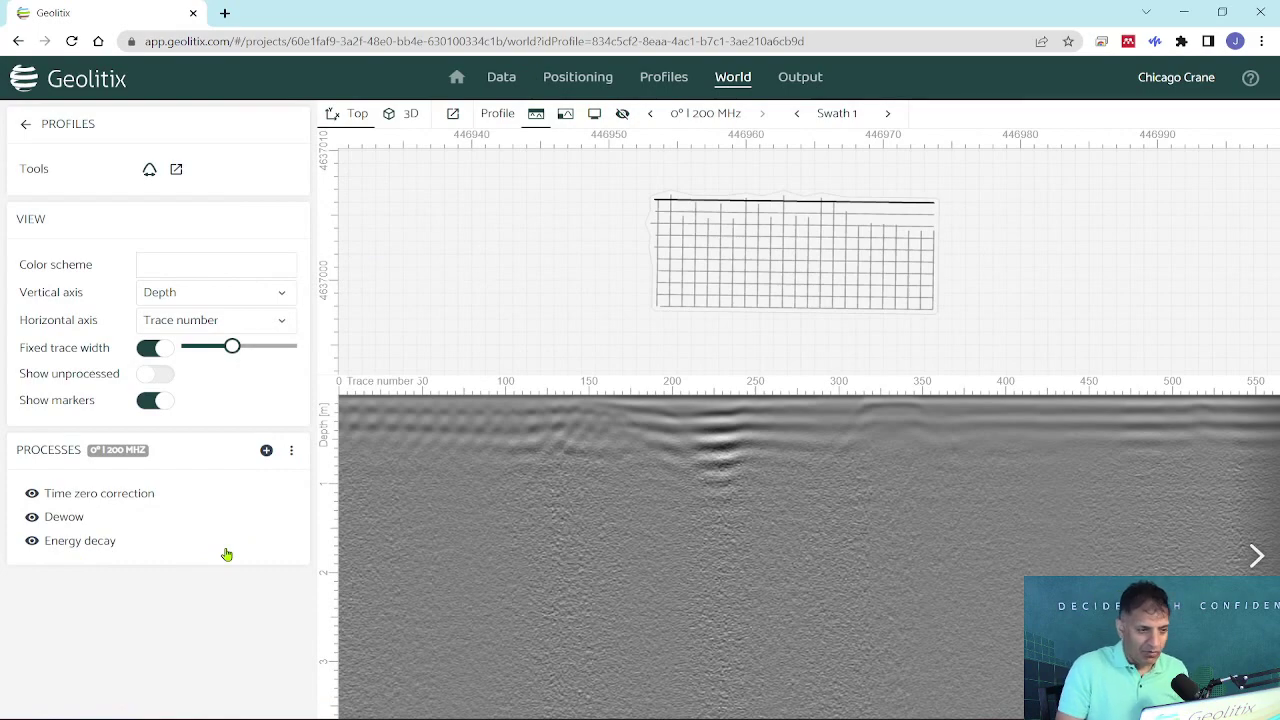
Add a Time cut removing the profile below about 31 ns
left_click(267, 451)
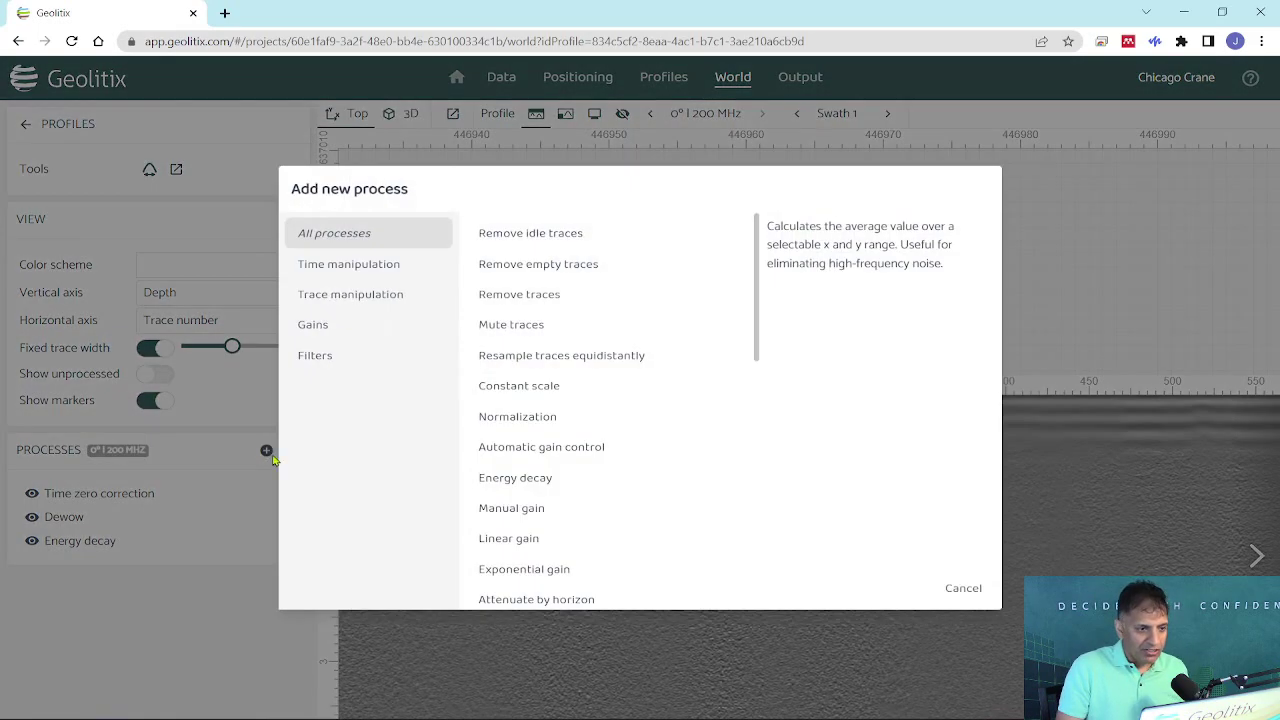
left_click(316, 268)
left_click(520, 332)
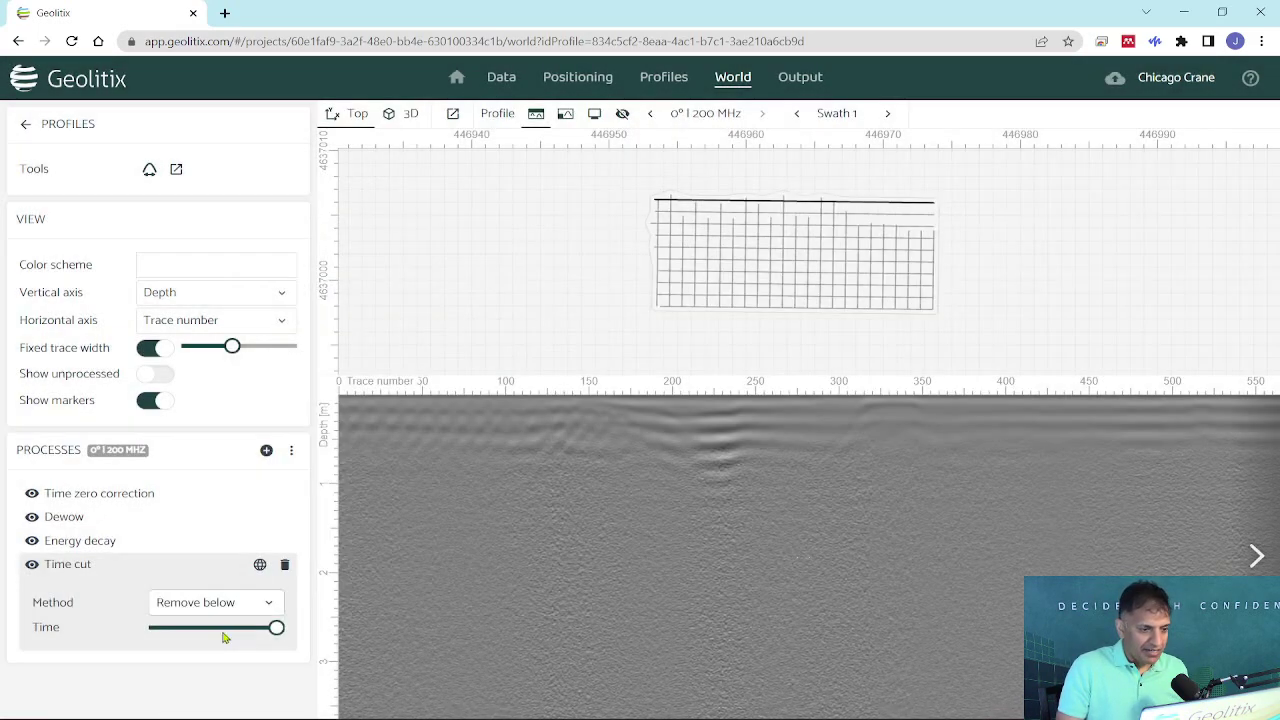
left_click_drag(277, 627, 200, 628)
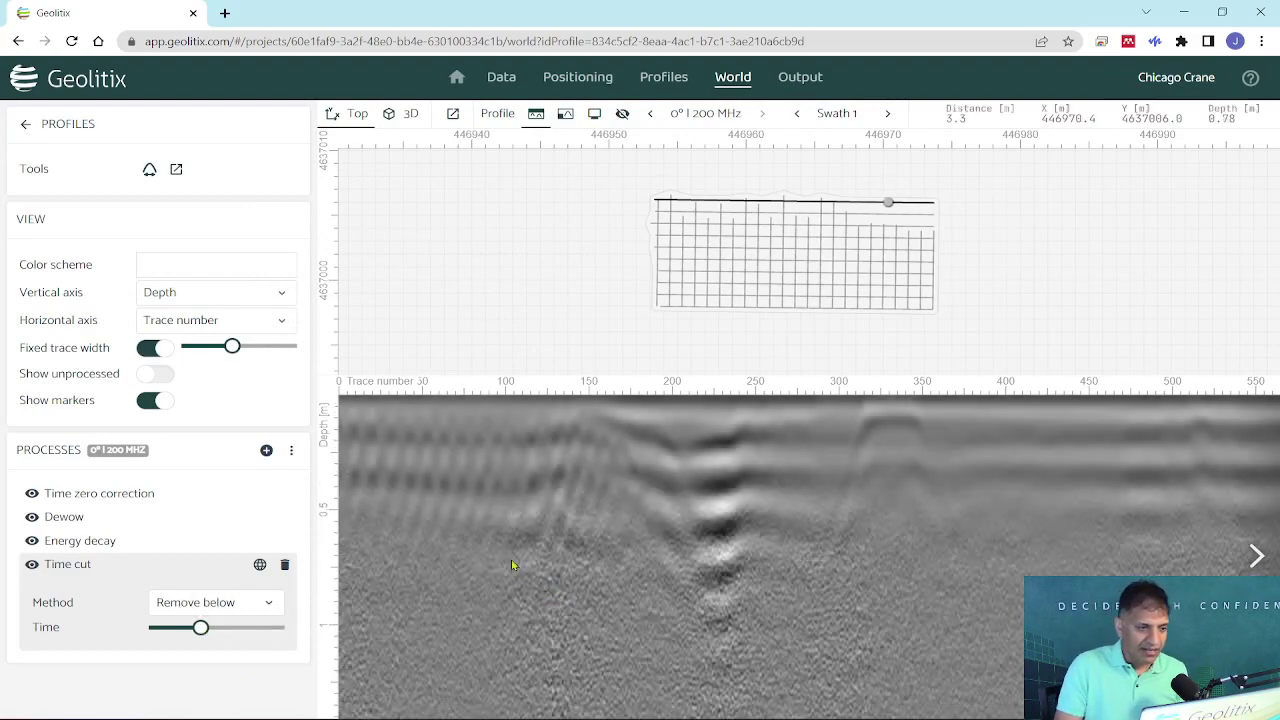
Add Background subtraction using Remove median with a 31-trace window
left_click(266, 450)
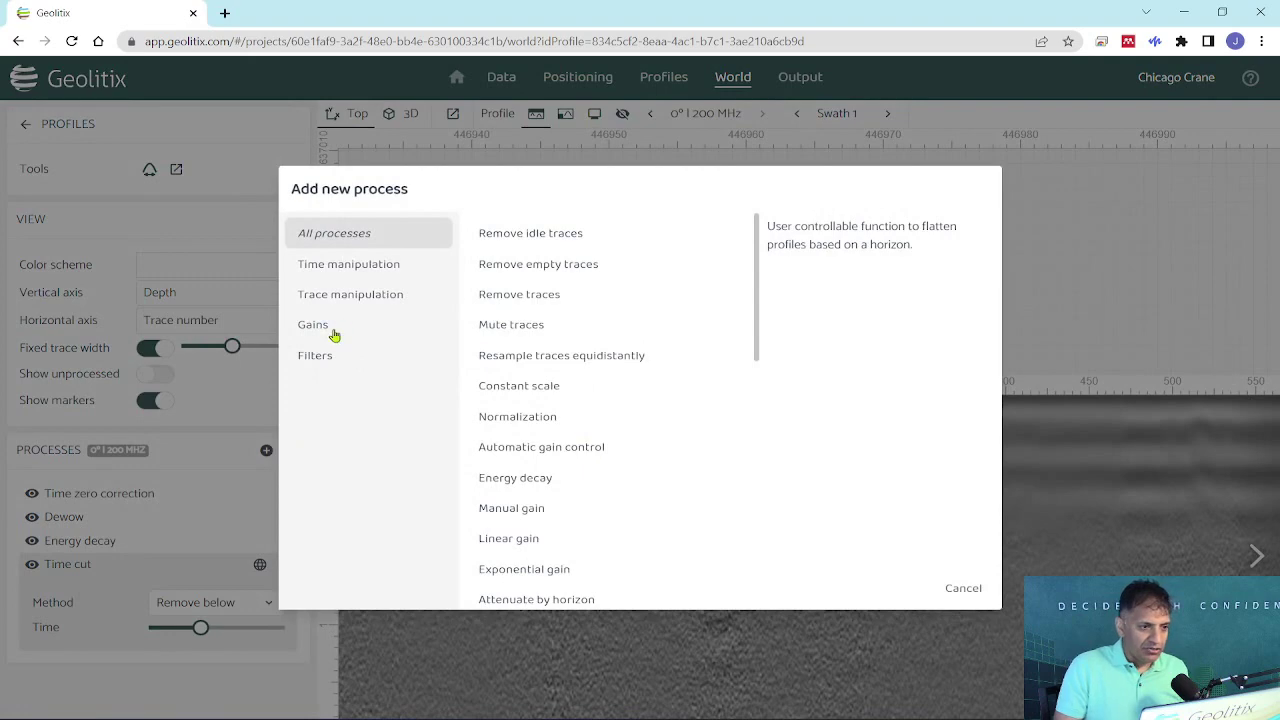
left_click(330, 357)
left_click(510, 306)
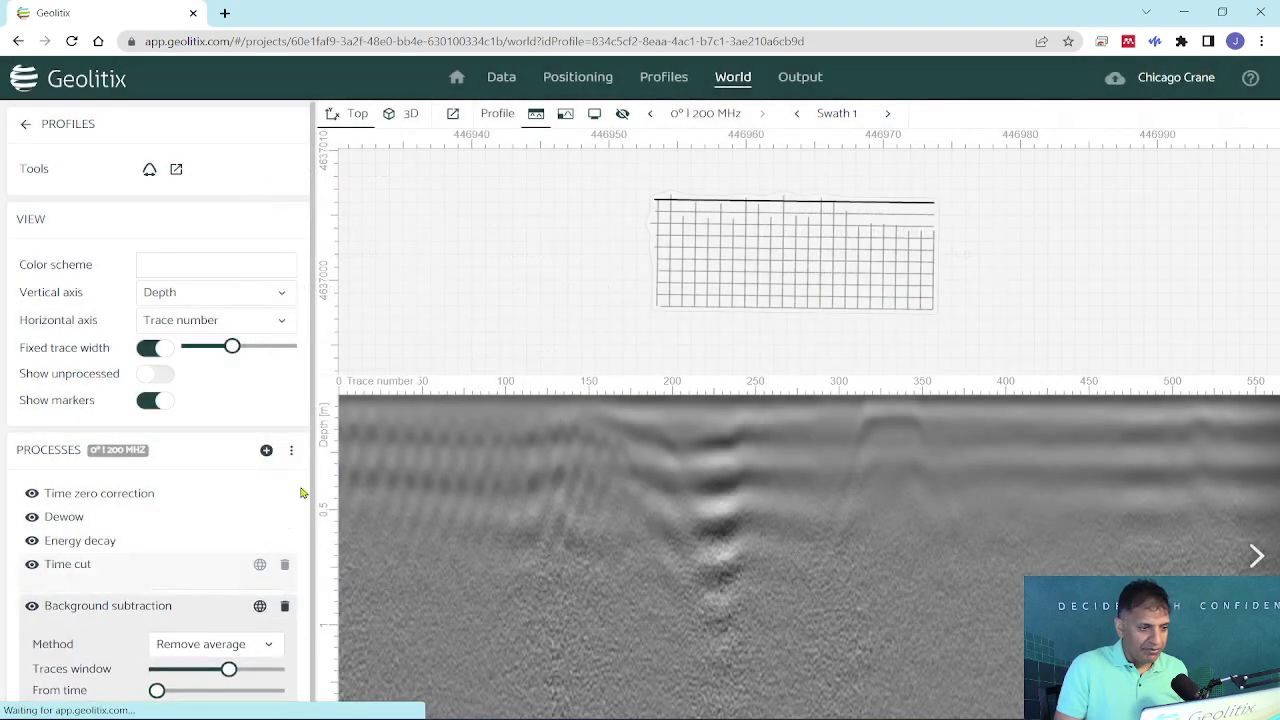
left_click(234, 625)
left_click(228, 681)
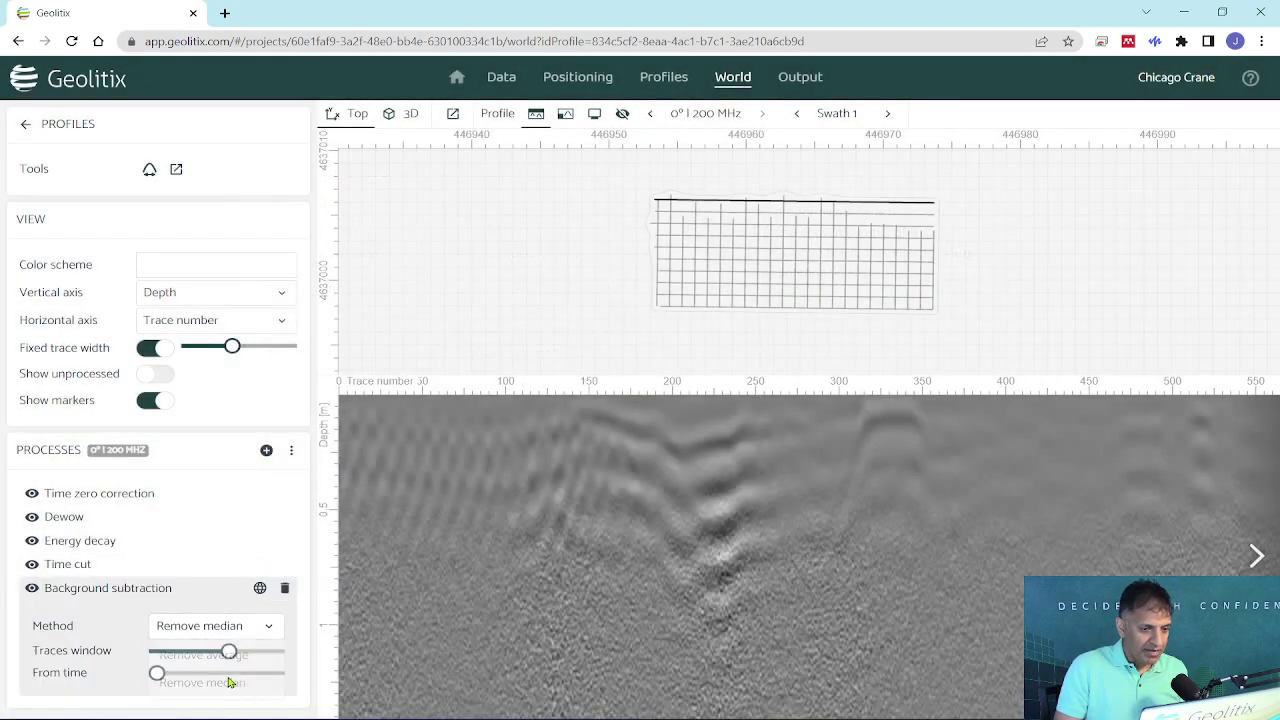
left_click_drag(228, 653, 205, 651)
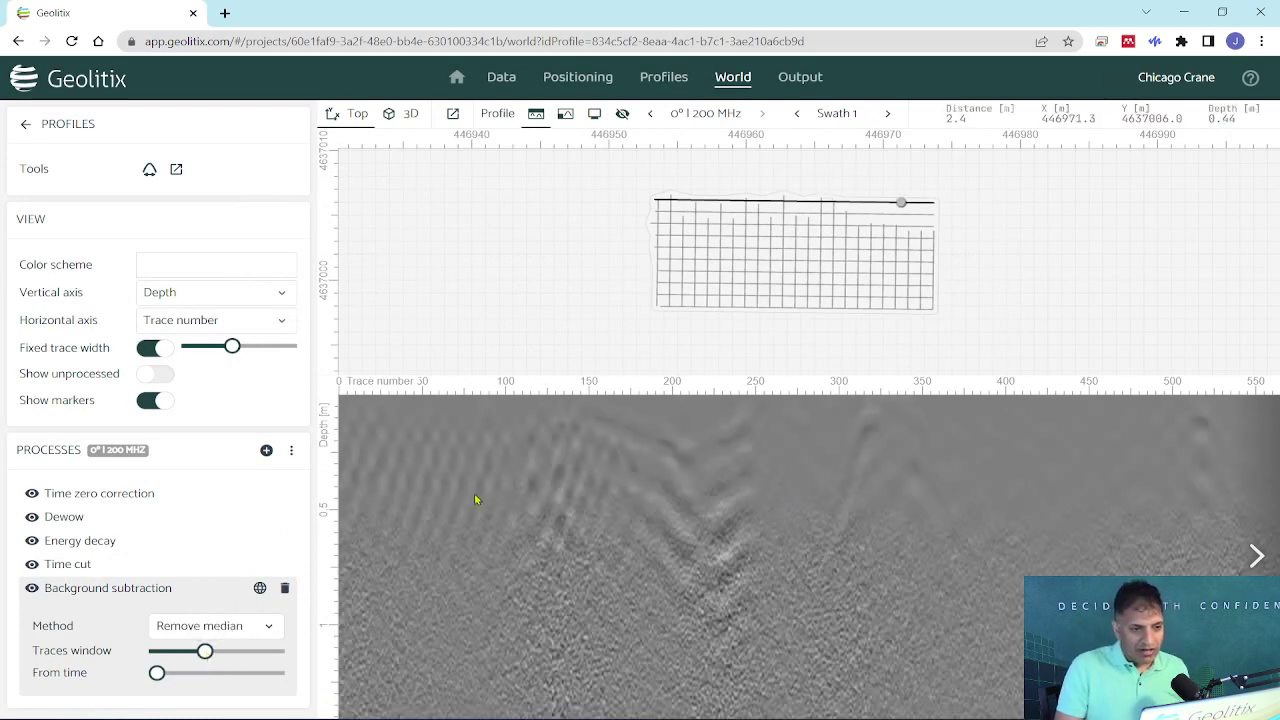
Move to the Swath 3 profile and widen the background subtraction traces window to 47
scroll(452, 484, "right", 3)
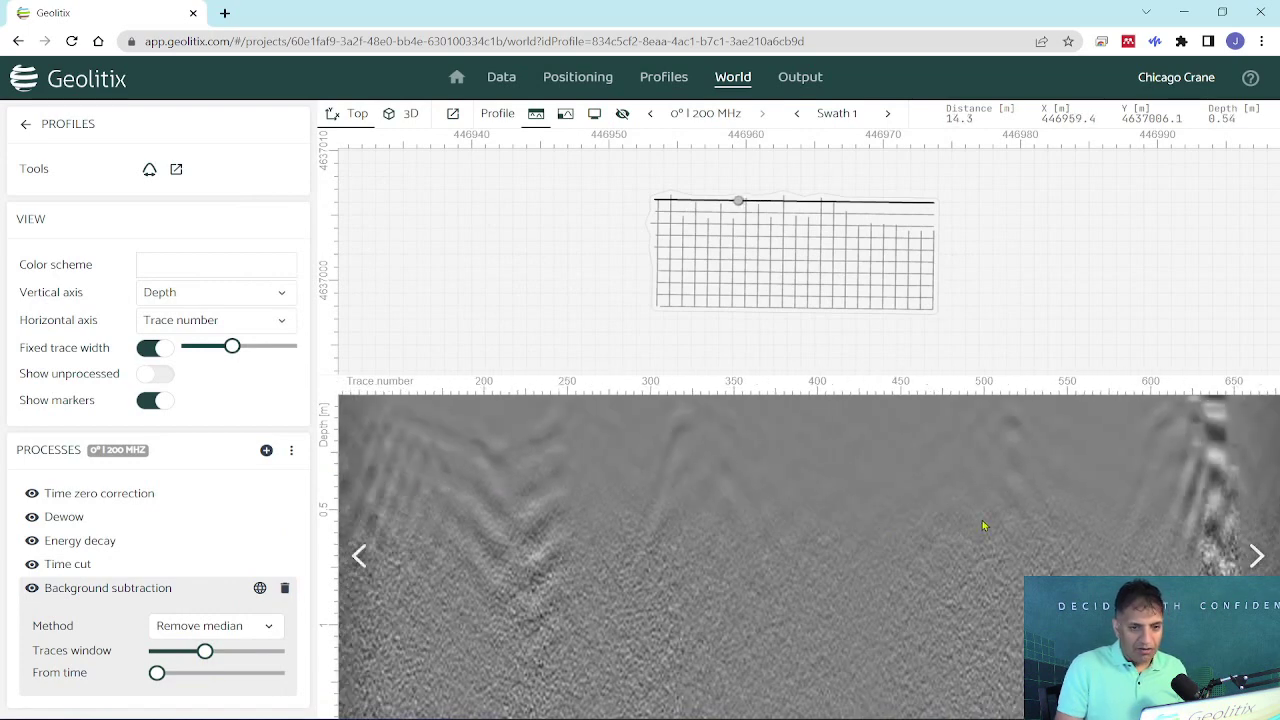
scroll(983, 525, "left", 1)
scroll(884, 532, "right", 2)
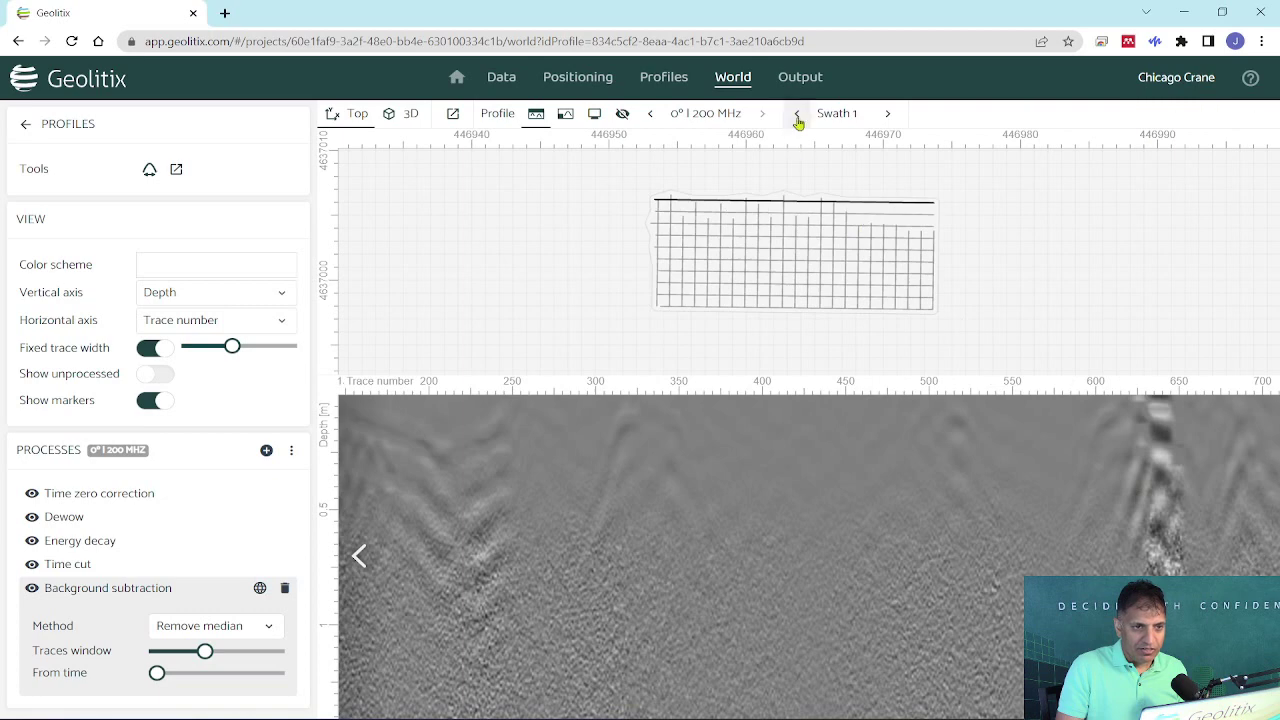
left_click(889, 113)
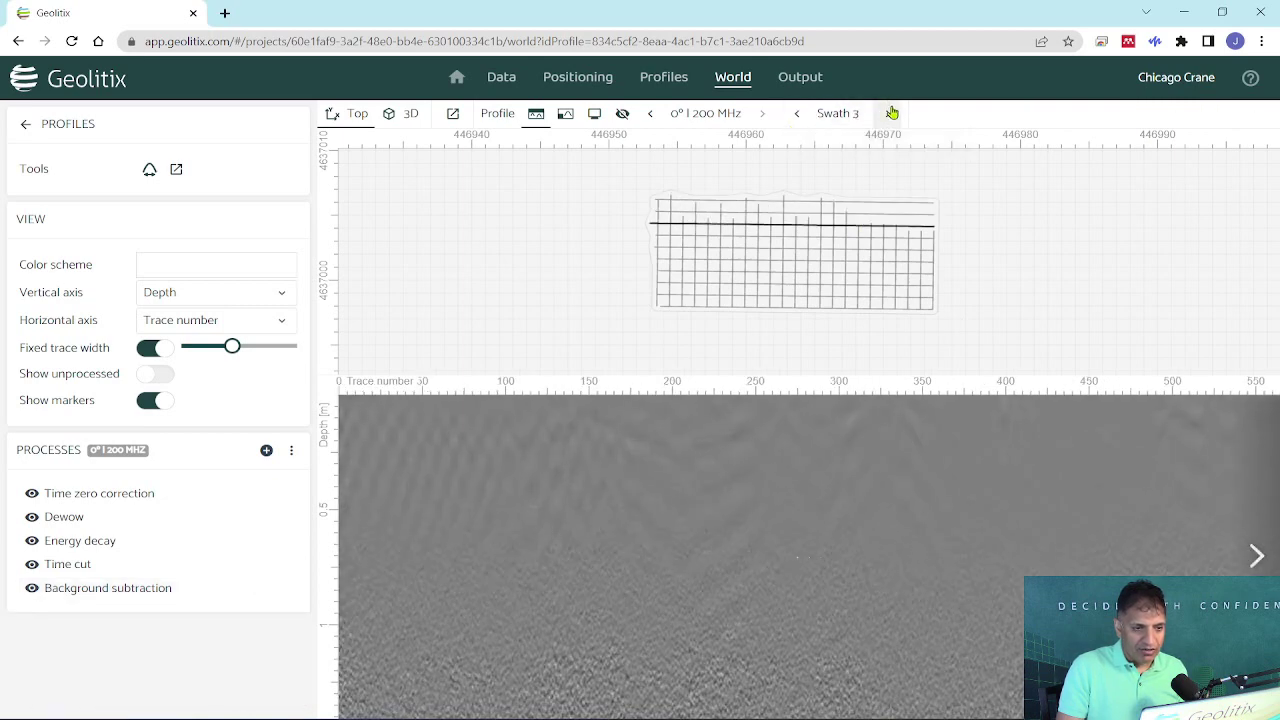
left_click(124, 590)
left_click_drag(200, 651, 214, 652)
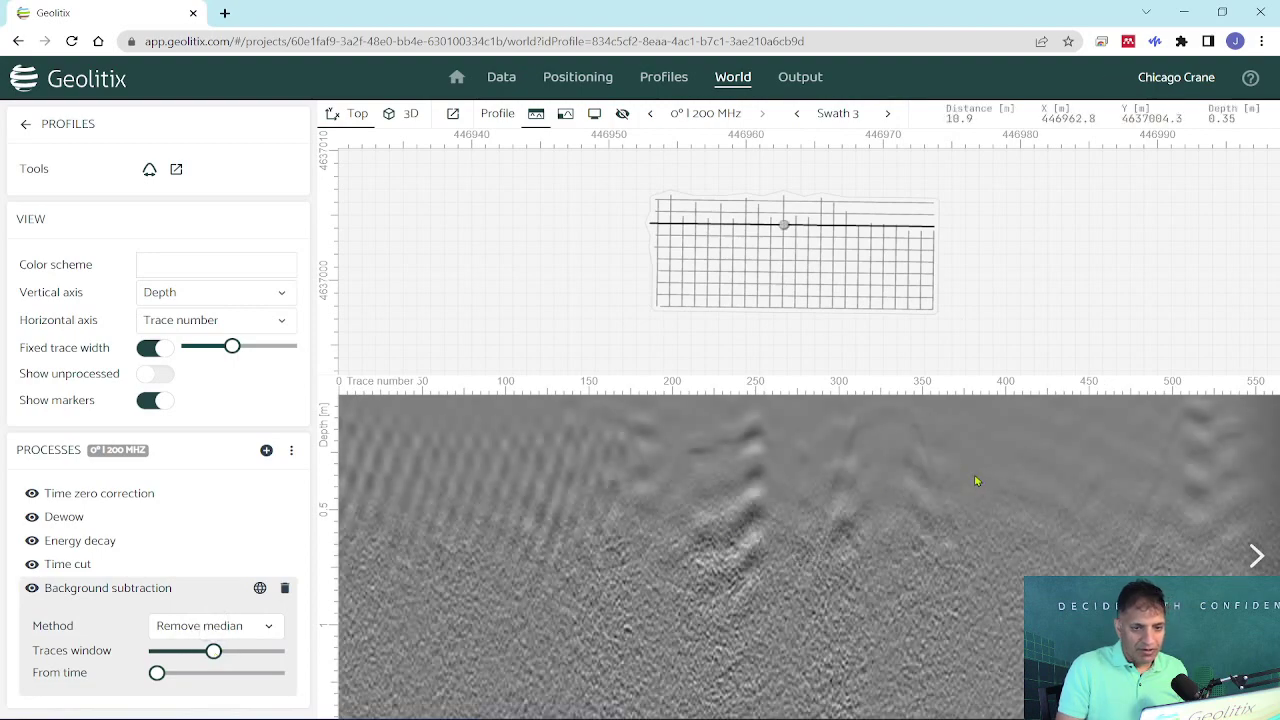
Add a Migration filter using 15 traces
left_click(265, 451)
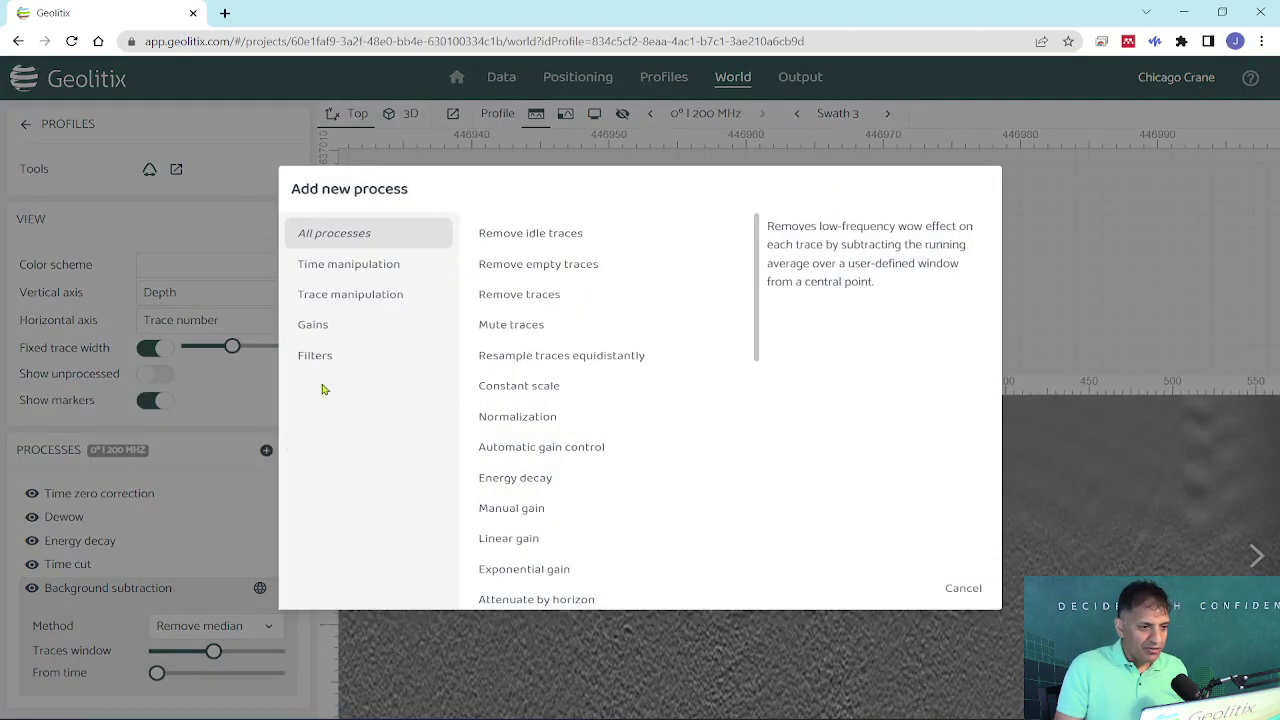
left_click(332, 360)
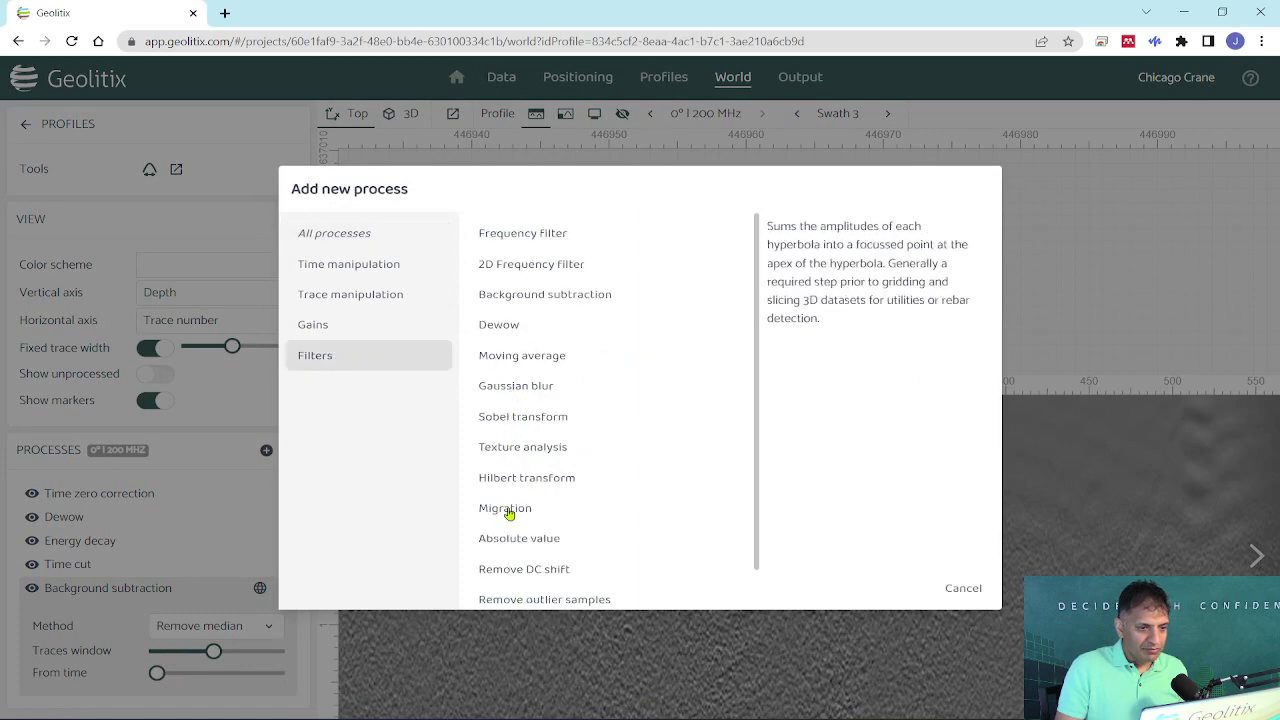
left_click(504, 508)
left_click_drag(157, 647, 178, 652)
Append a Hilbert transform to the processing chain
left_click(266, 450)
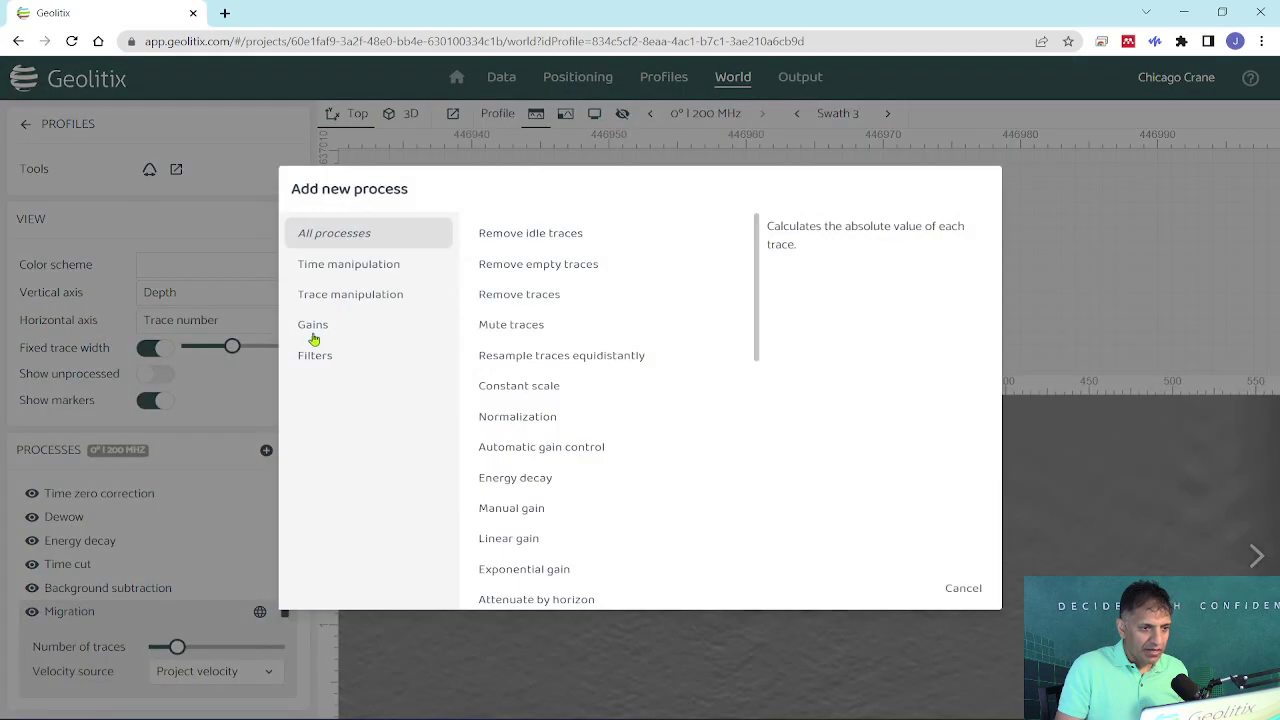
left_click(401, 369)
left_click(514, 479)
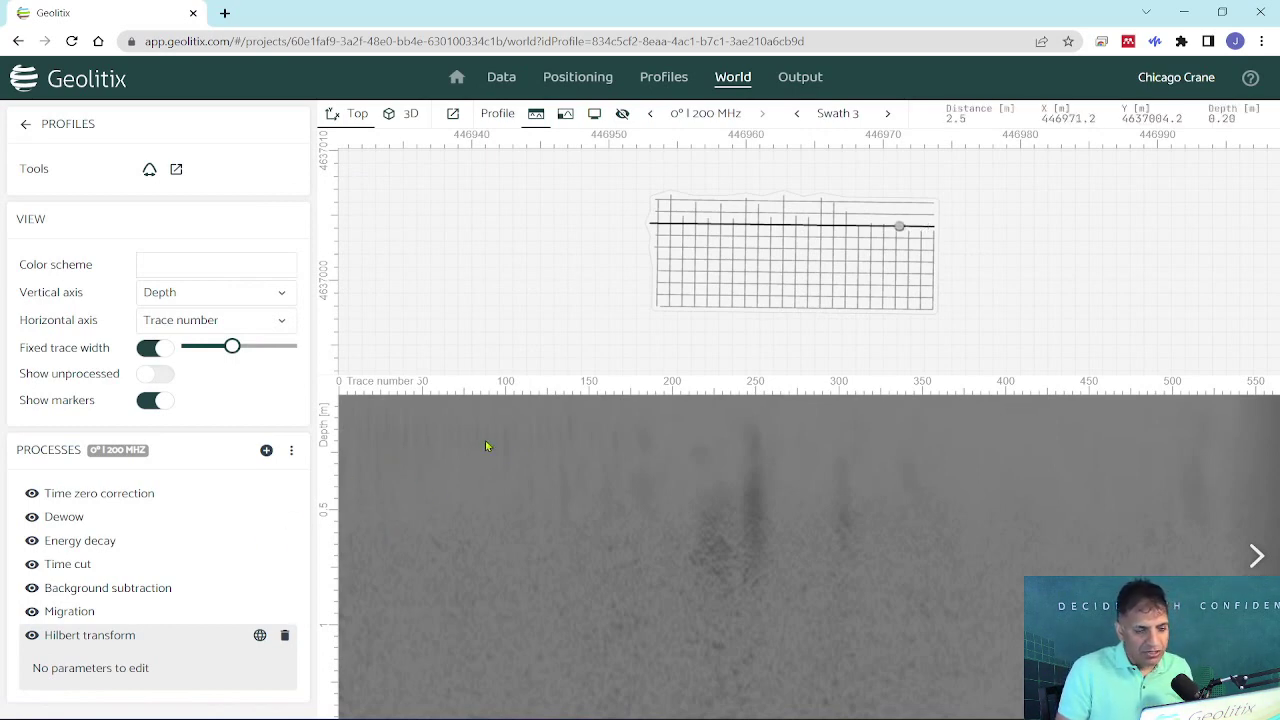
Add a Manual gain with curve points at the top, near 5 ns and 15 ns, raising gain with depth
left_click(266, 450)
left_click(318, 328)
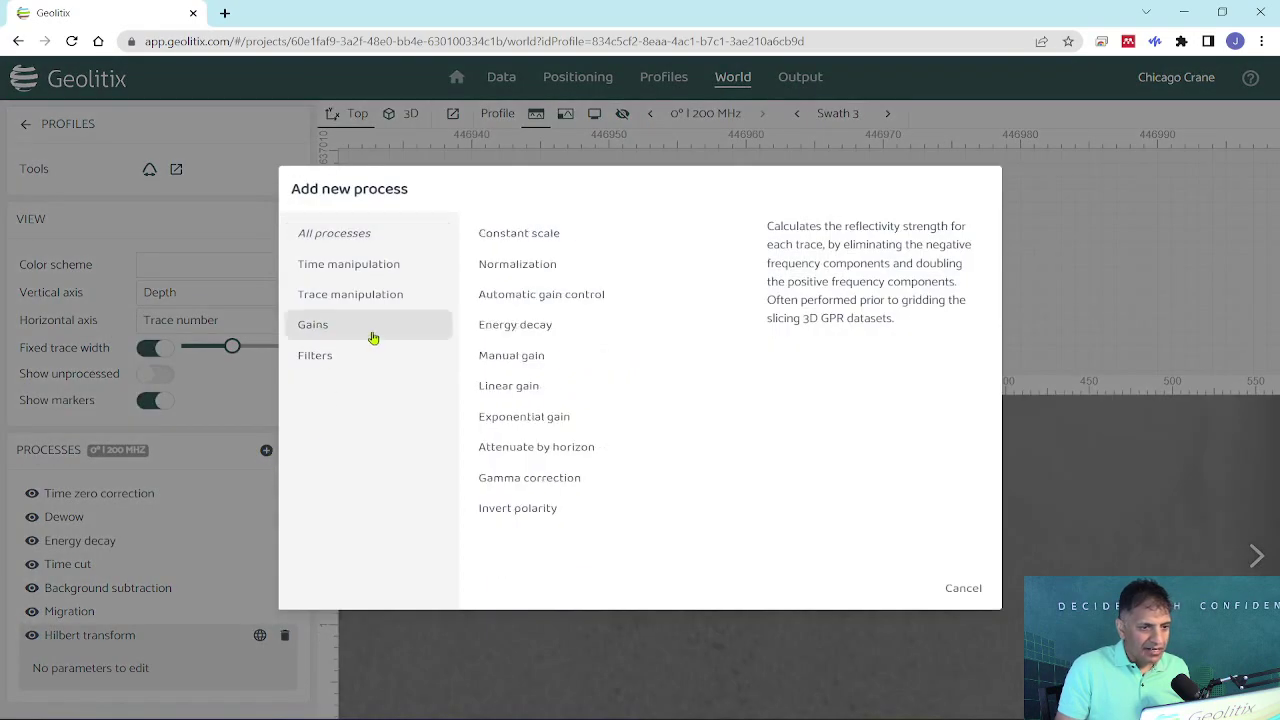
left_click(514, 355)
scroll(238, 623, "down", 3)
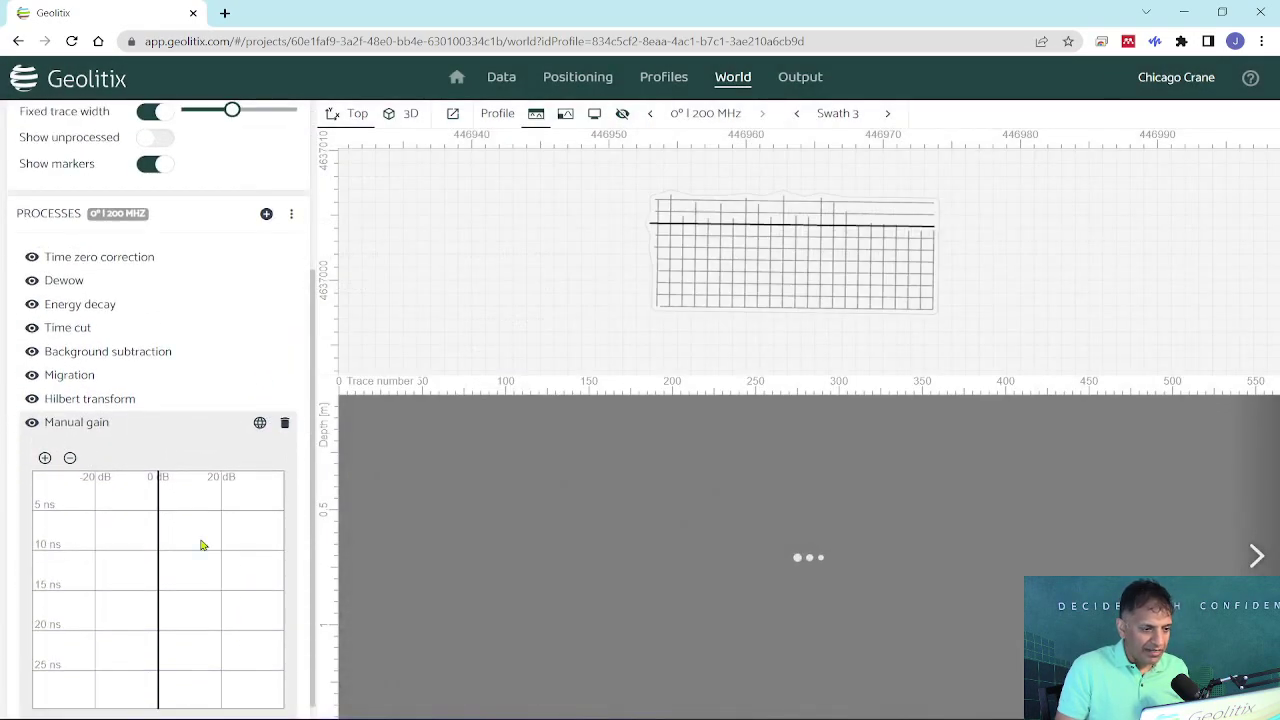
left_click(169, 475)
left_click(186, 506)
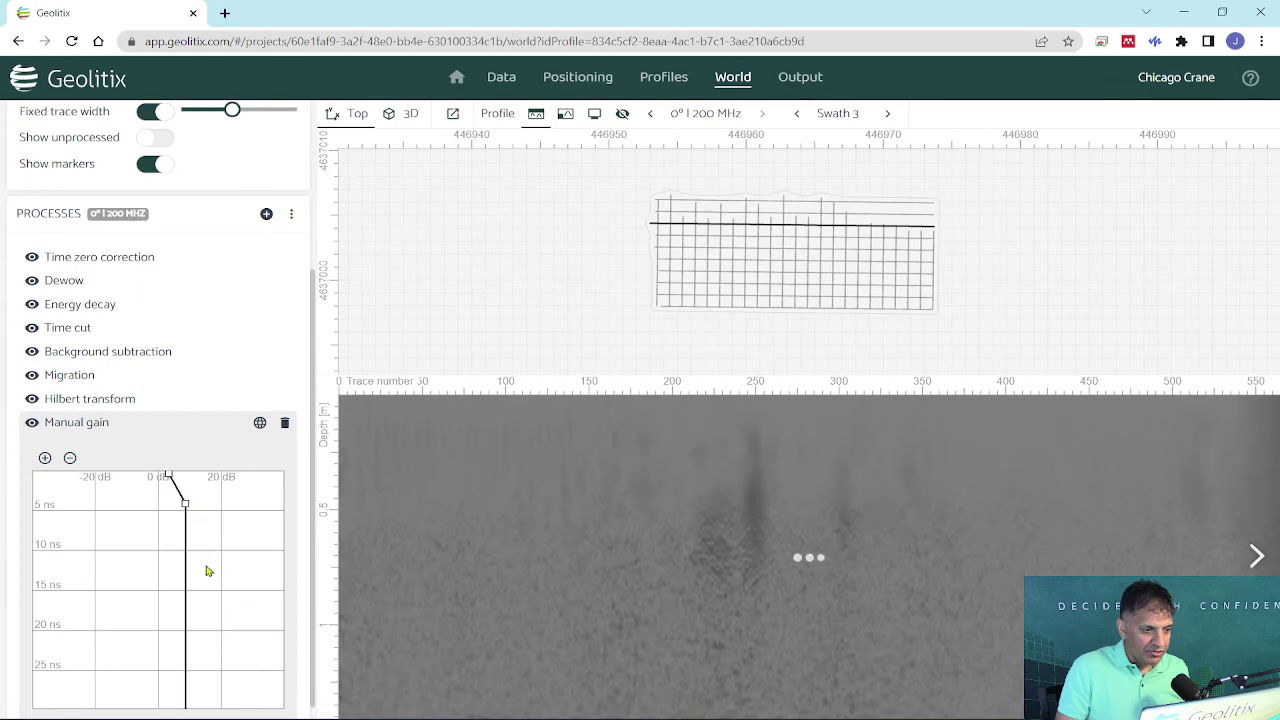
left_click(205, 573)
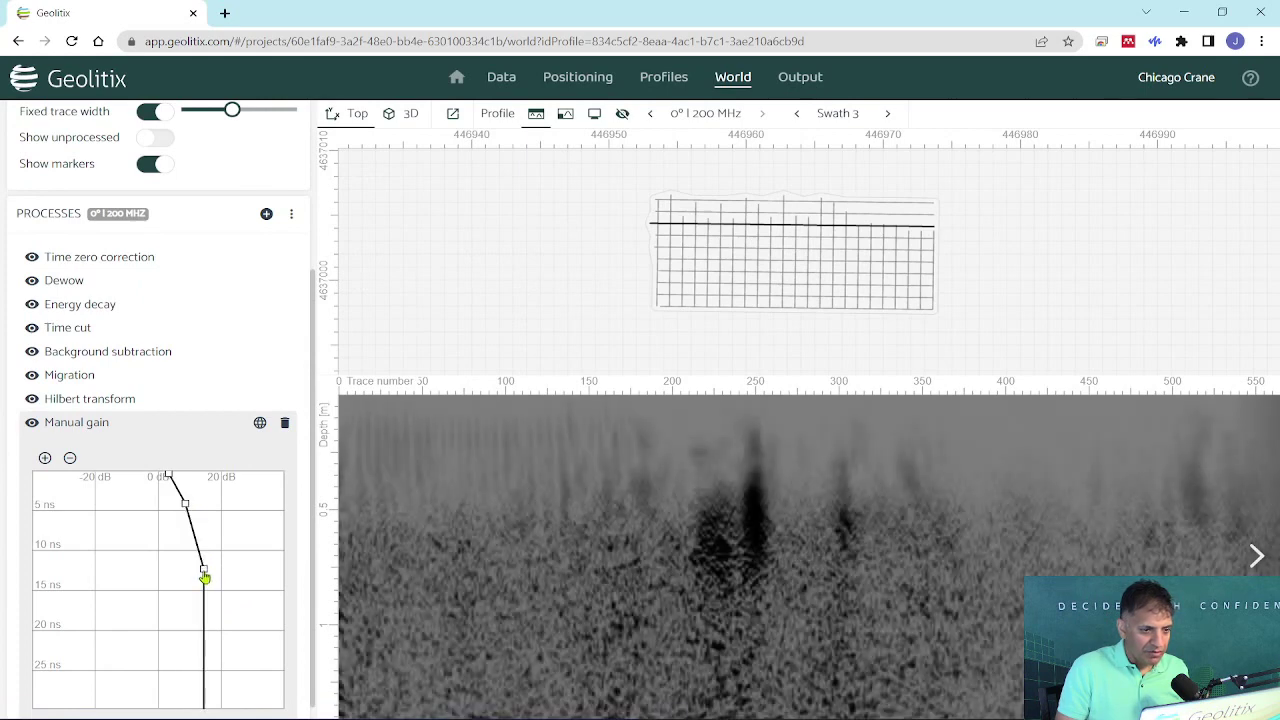
left_click_drag(204, 571, 193, 569)
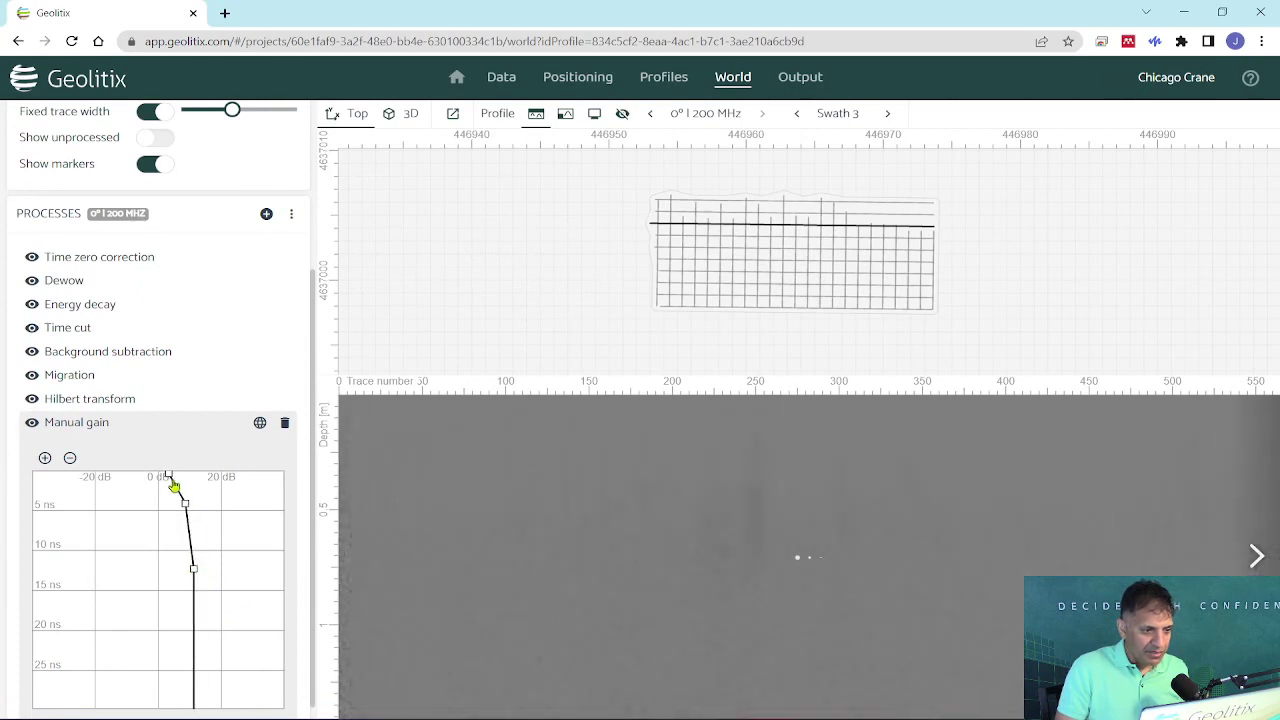
left_click_drag(170, 482, 181, 481)
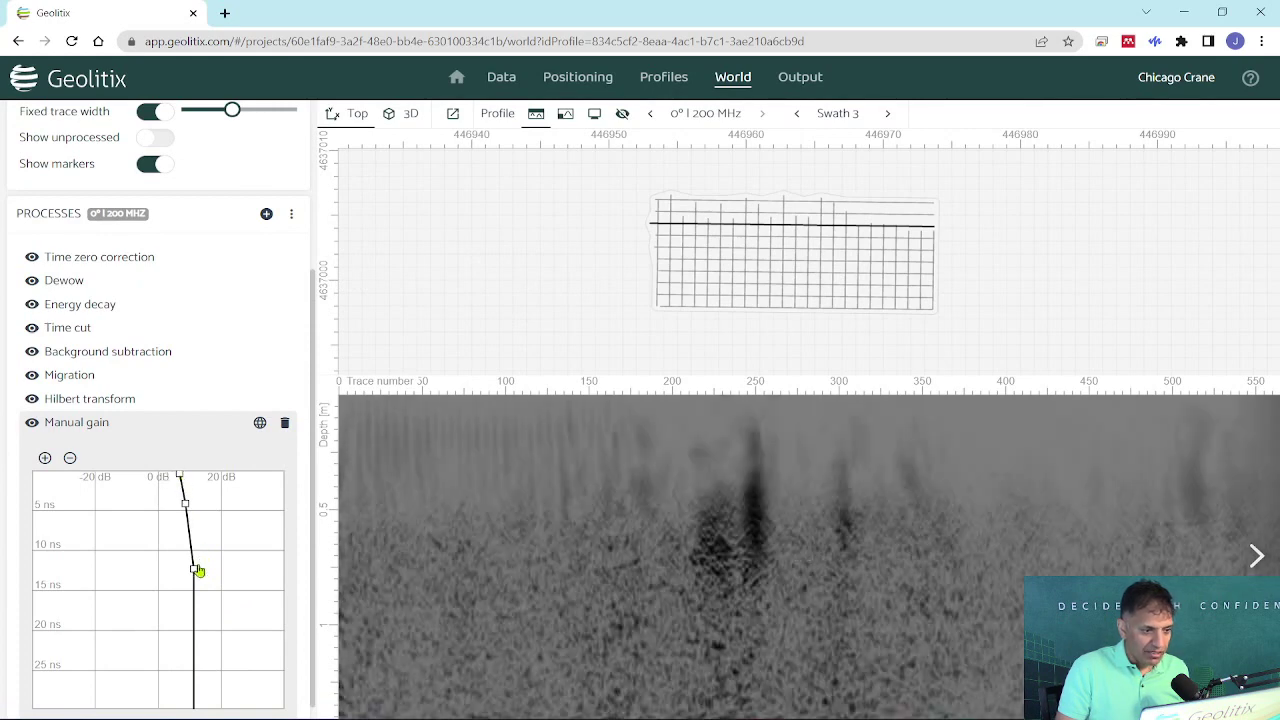
left_click_drag(186, 507, 192, 505)
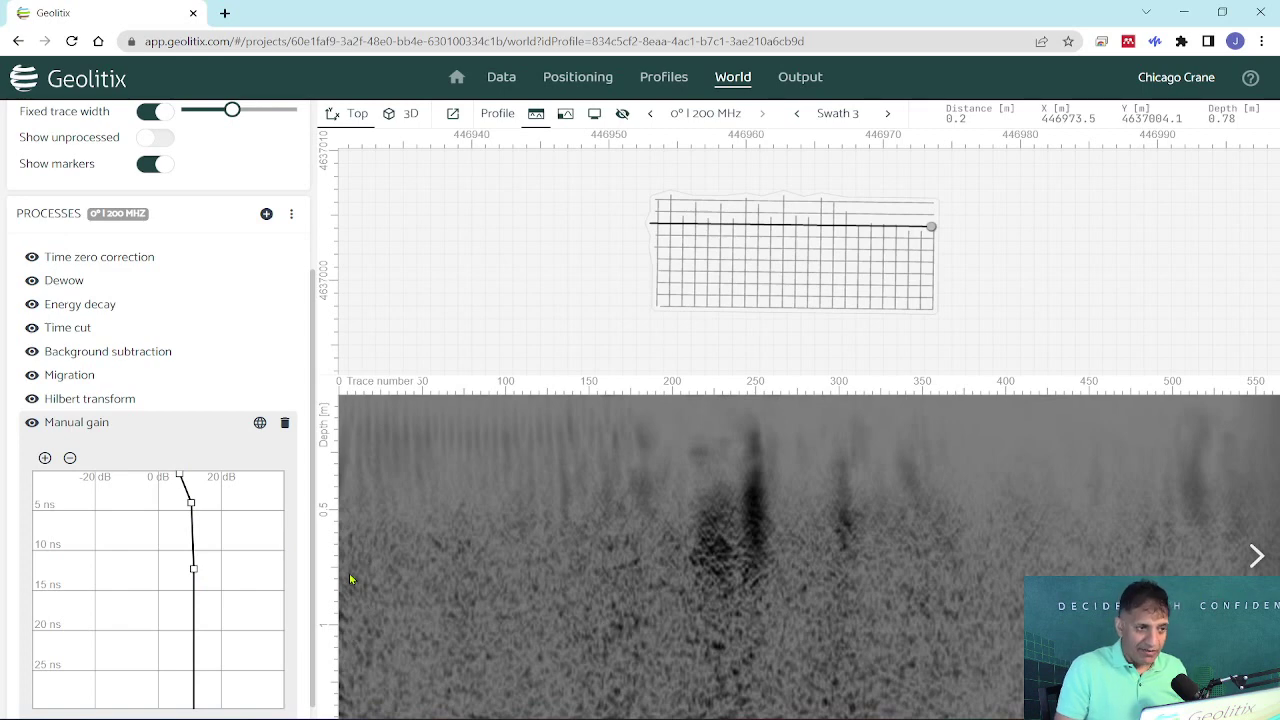
scroll(178, 296, "up", 3)
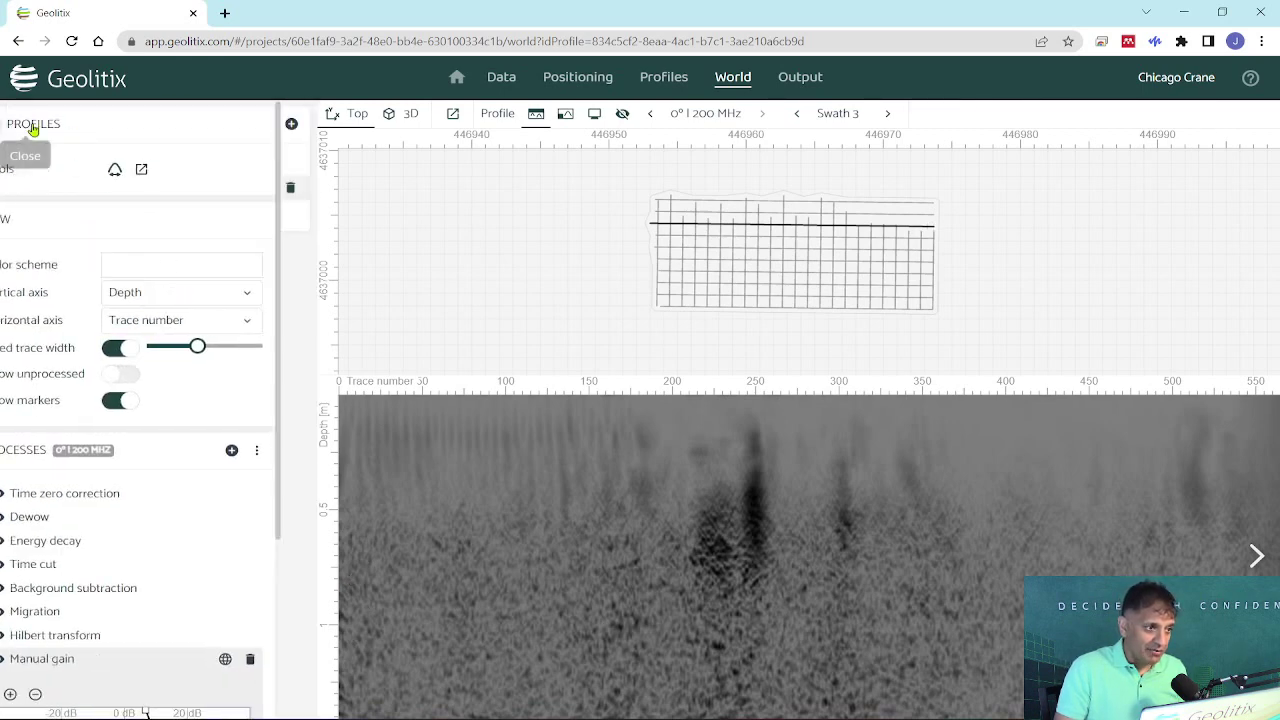
Rename the Slices layer to 'Slices 600' and open the add-layer menu
left_click(26, 124)
left_click(76, 162)
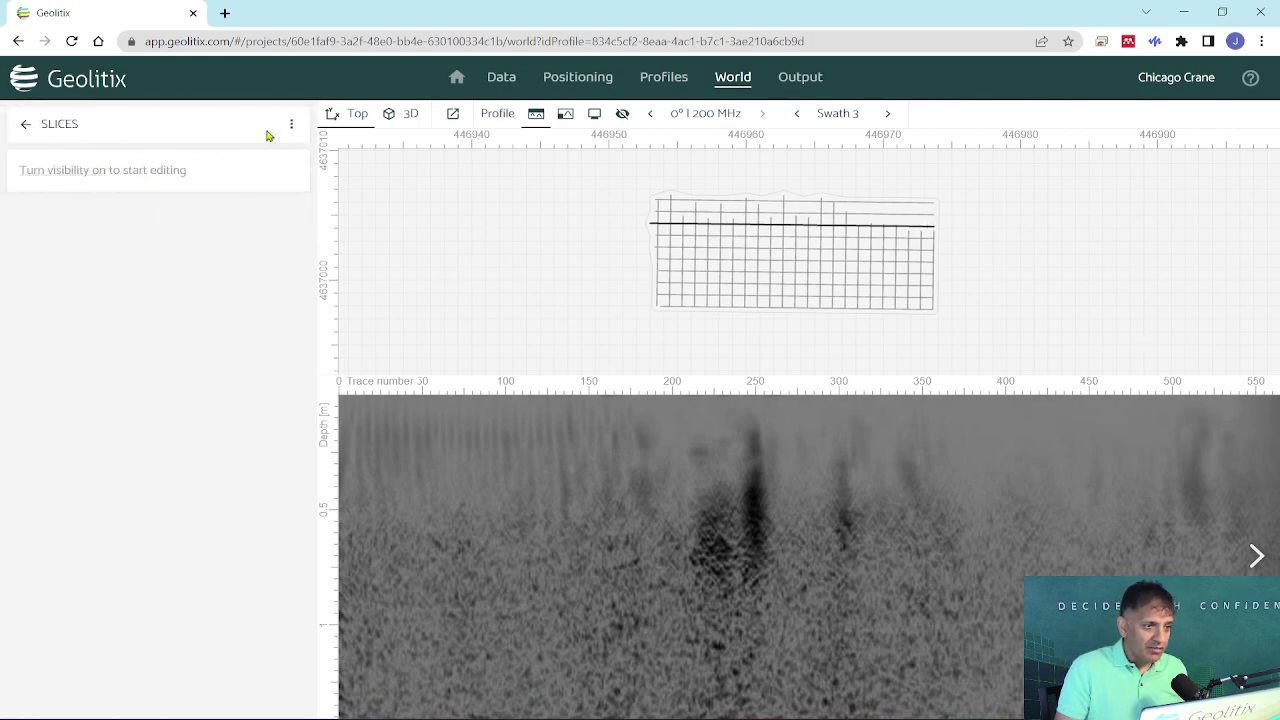
left_click(291, 125)
left_click(309, 160)
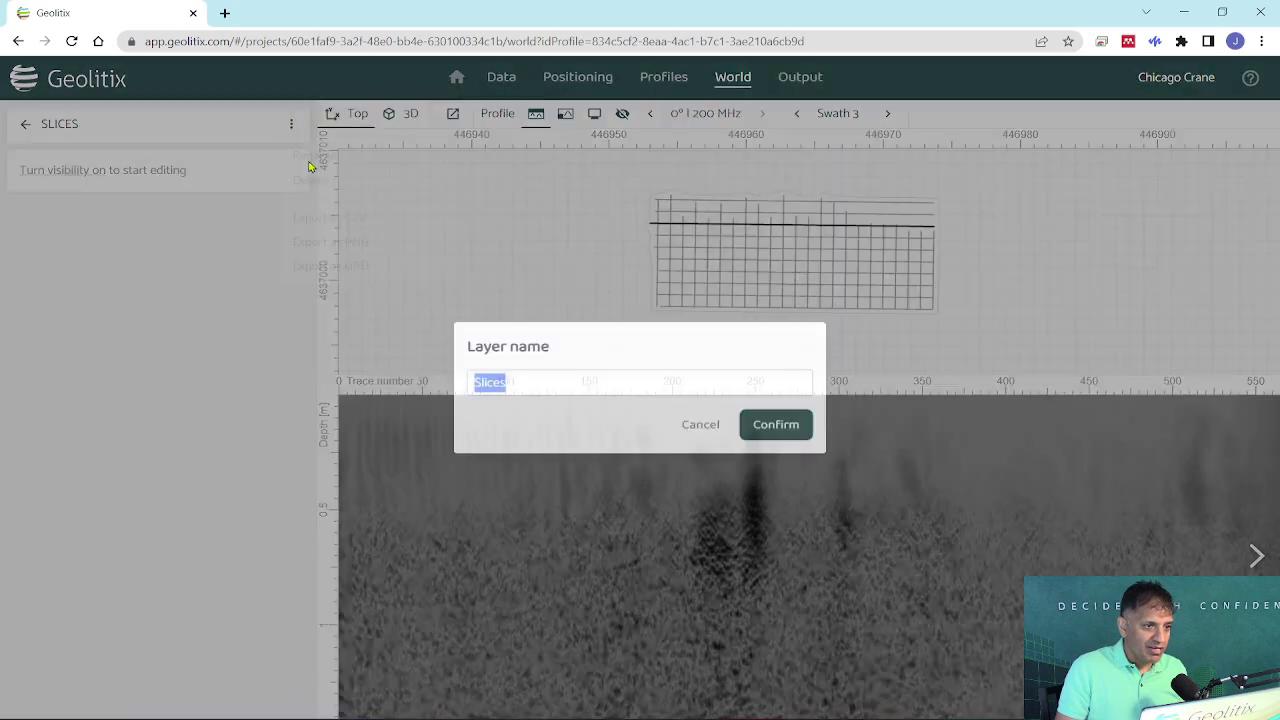
left_click(560, 385)
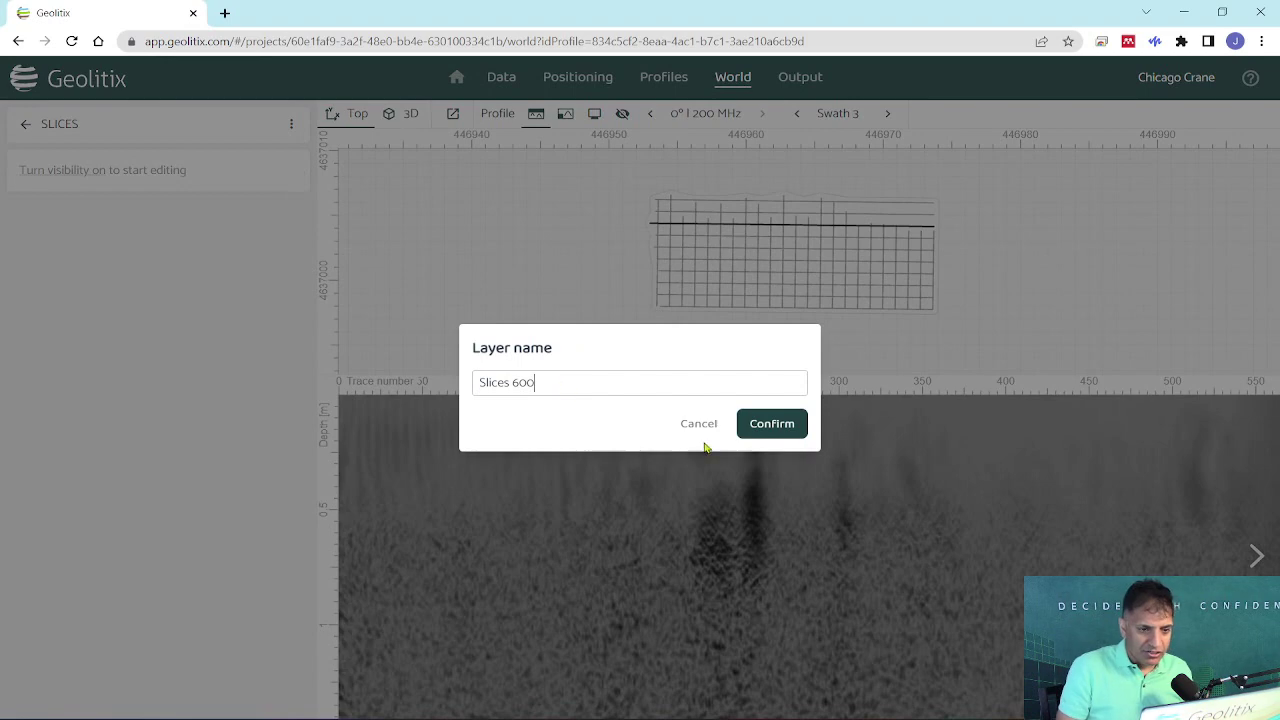
left_click(771, 424)
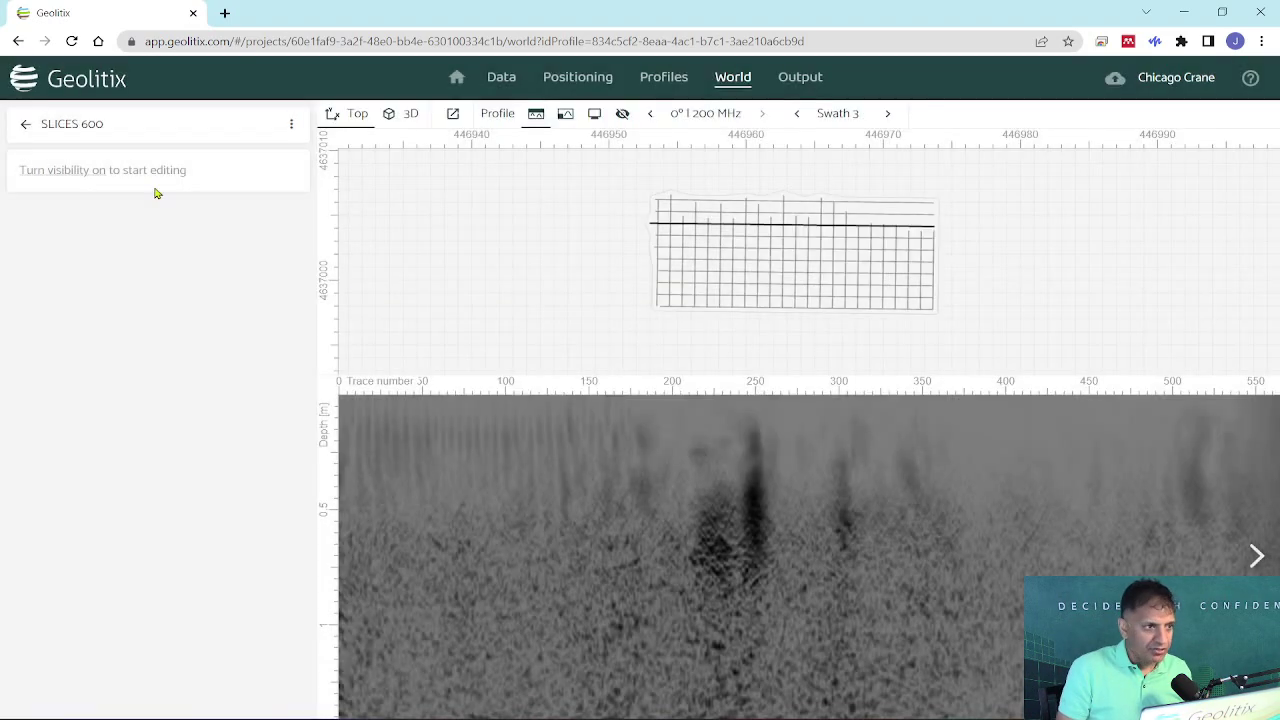
left_click(25, 124)
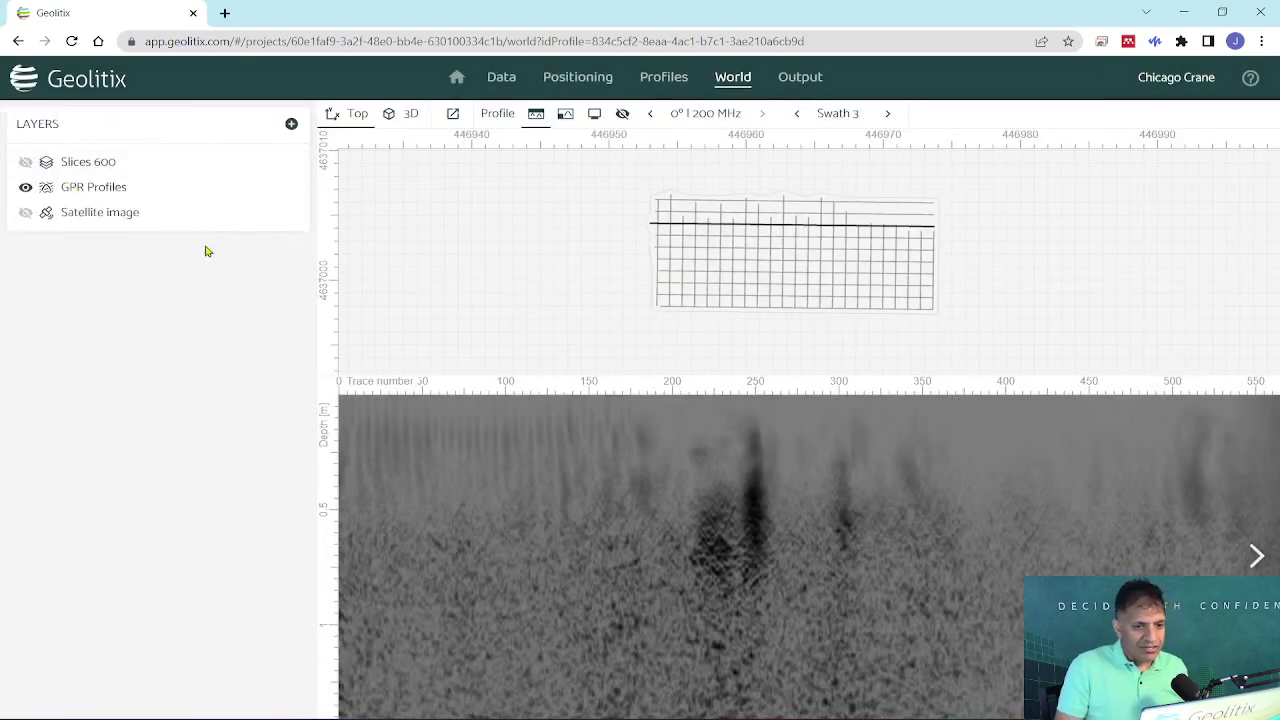
left_click(291, 123)
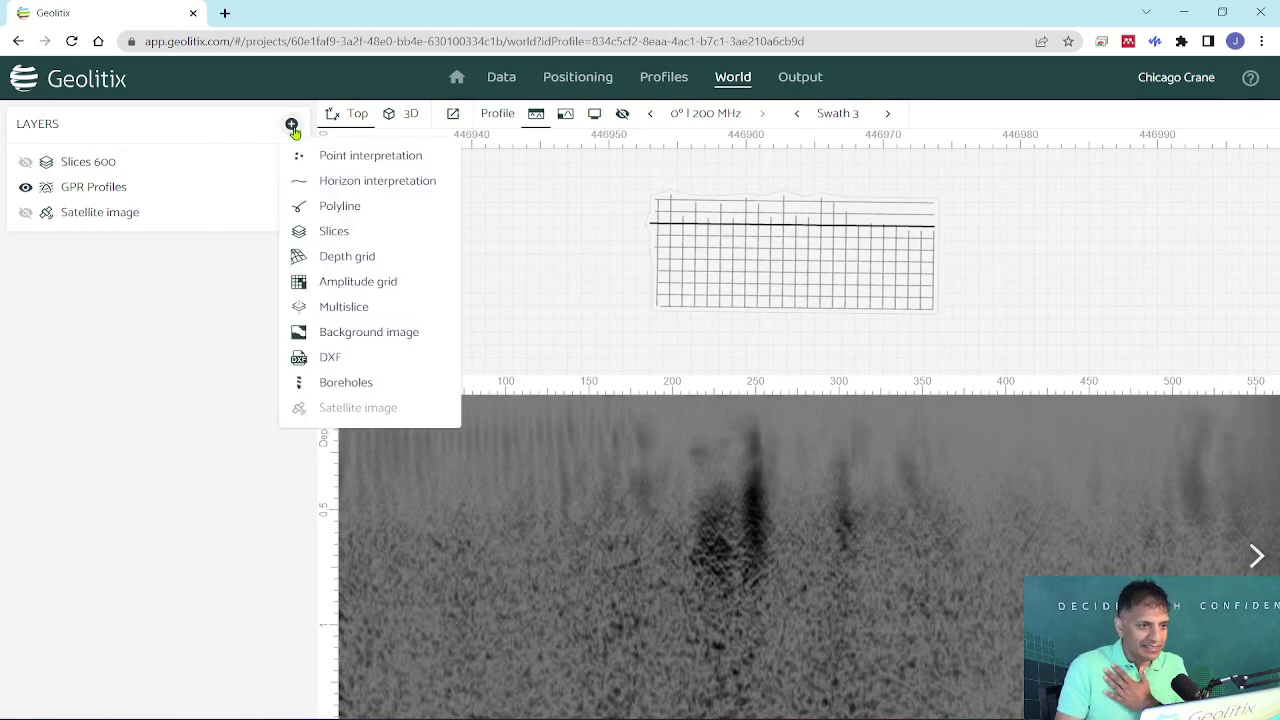
Add a multislice layer using Kriging on the 0° | 200 MHz profiles
left_click(343, 307)
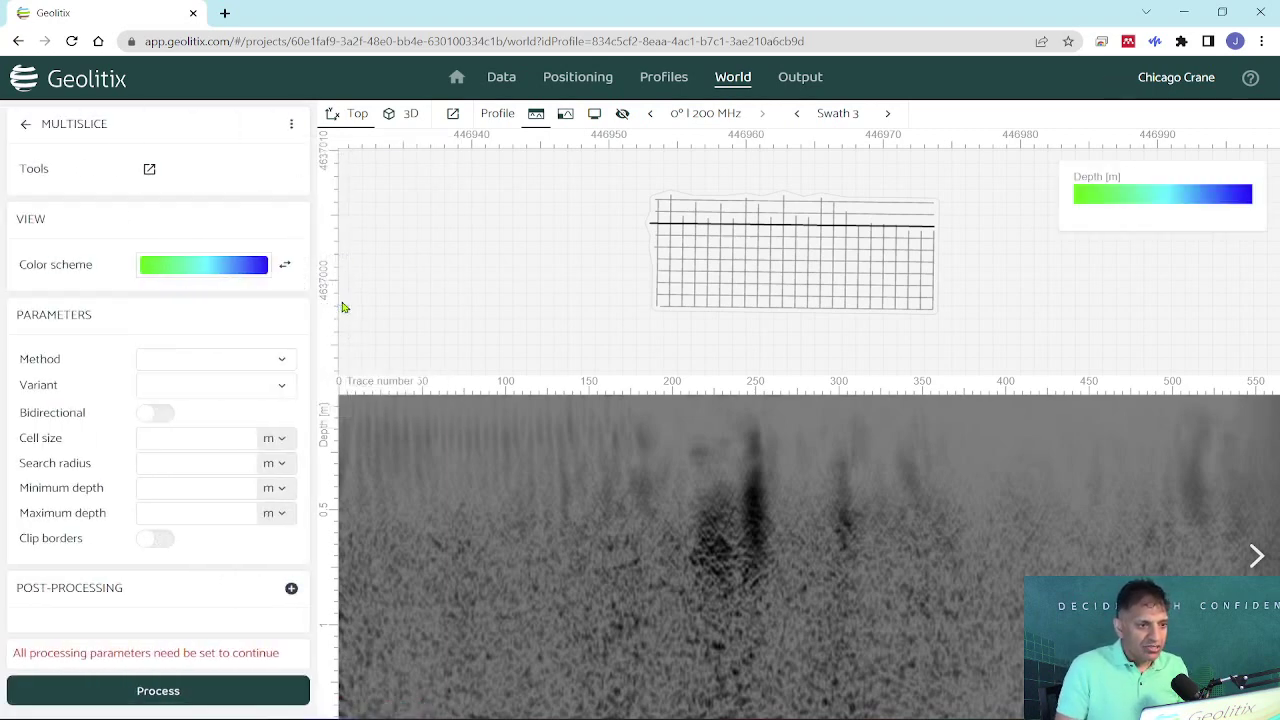
left_click(223, 362)
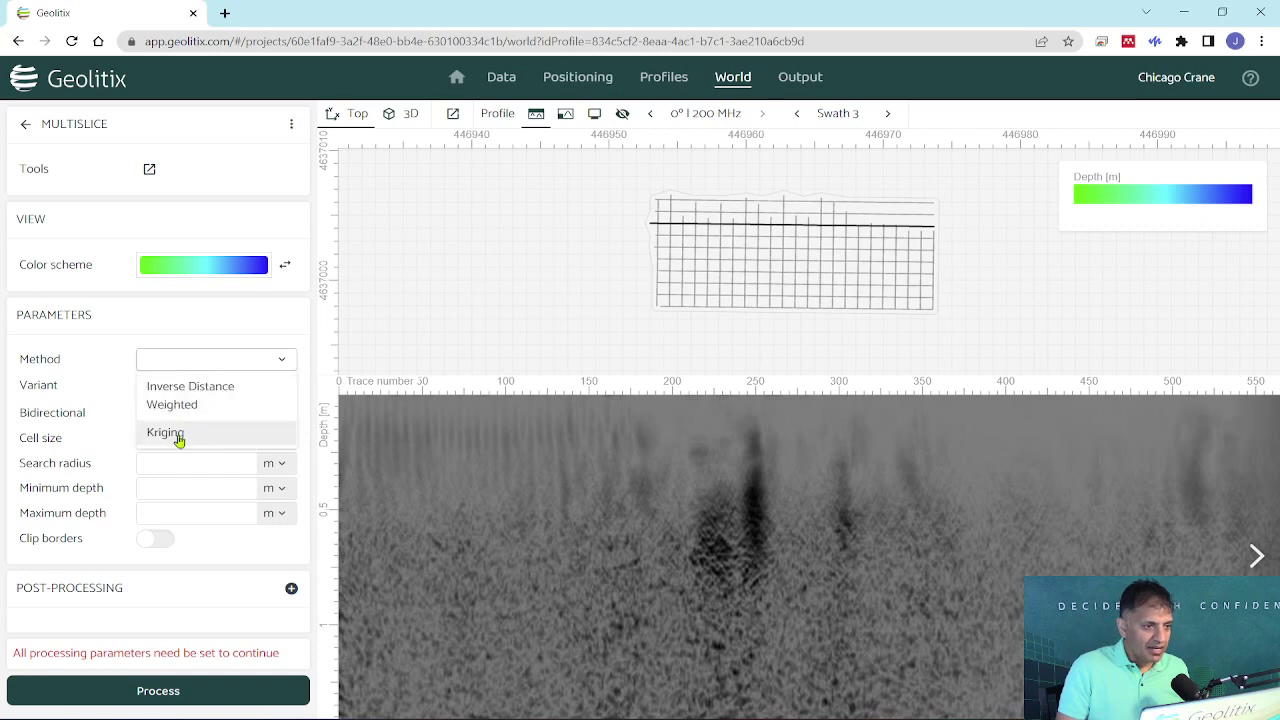
left_click(177, 434)
left_click(208, 389)
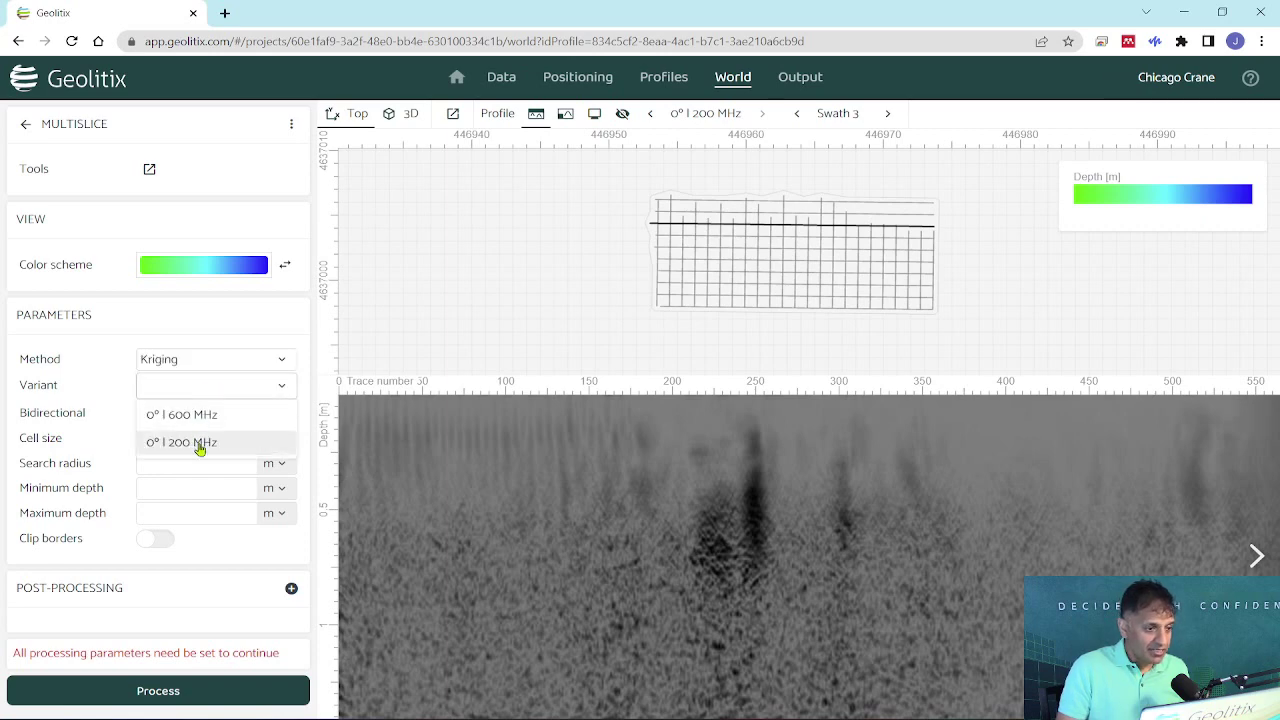
left_click(204, 441)
Set 0.1 m cells, 1 m search radius, 0.1–1 m depth, clip borders, and process
left_click(200, 447)
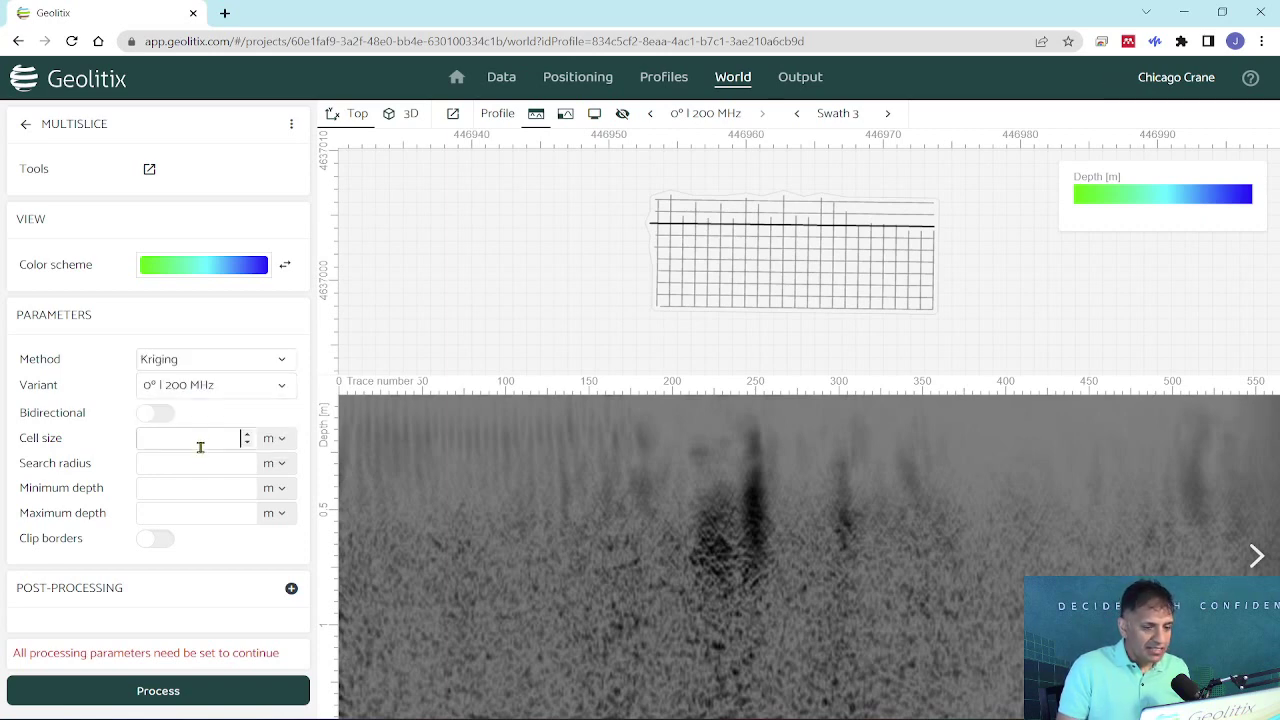
type("0.1")
key("Tab")
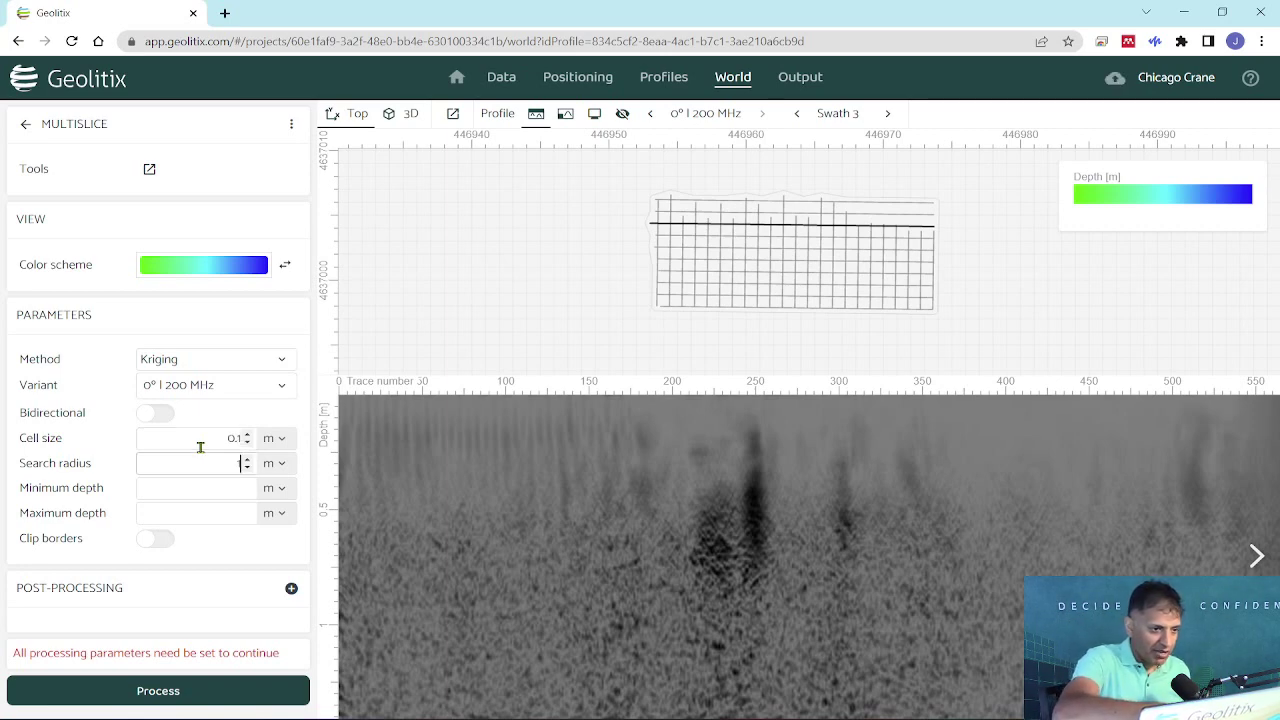
type("1")
key("Tab")
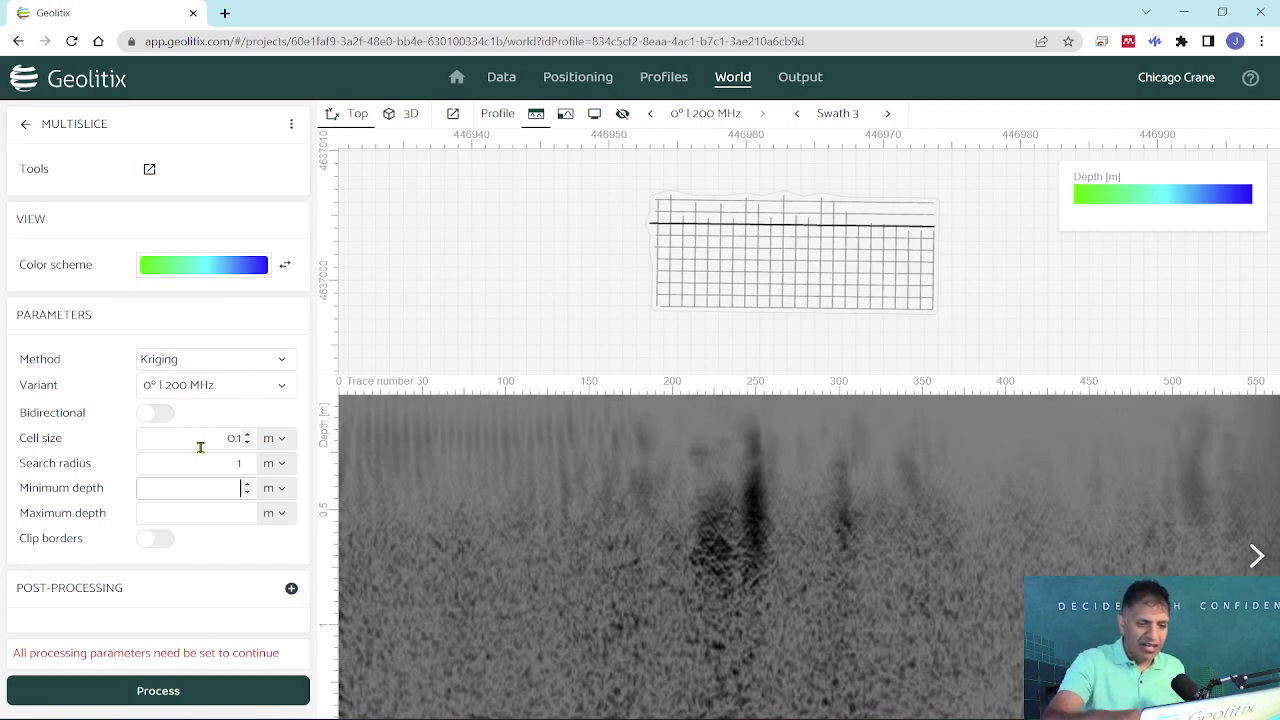
key("Tab")
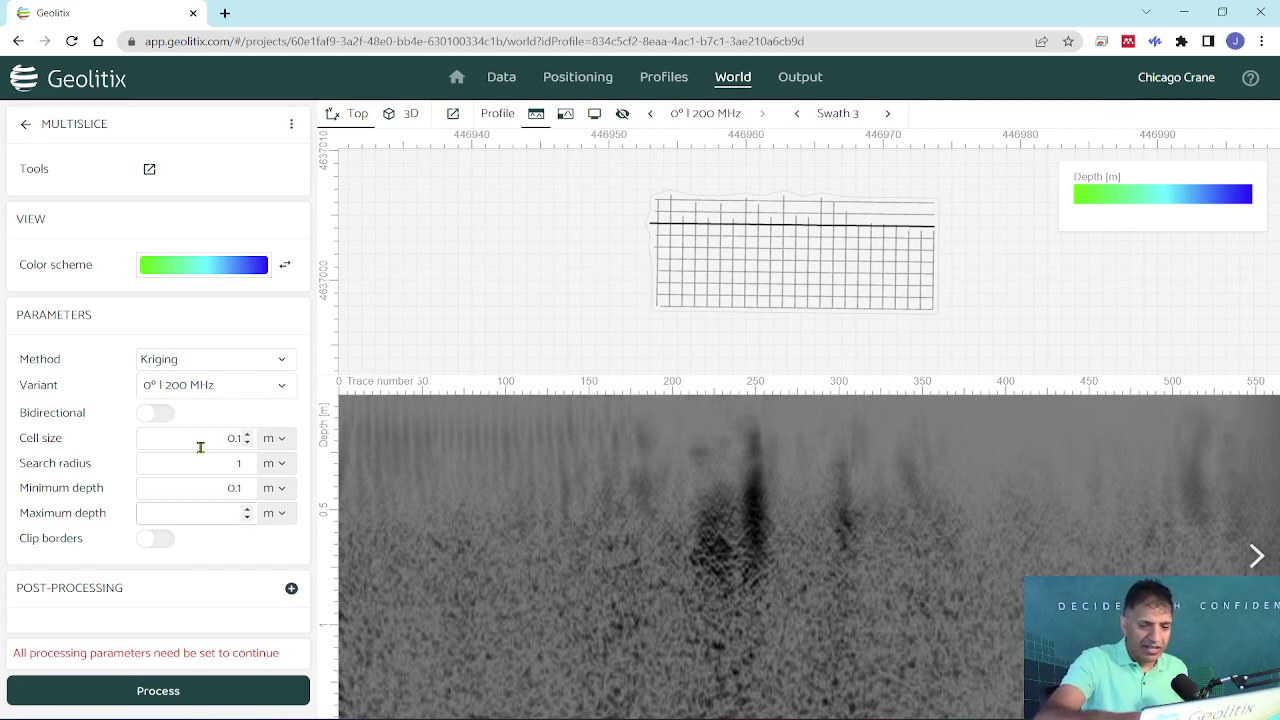
type("1")
key("Tab")
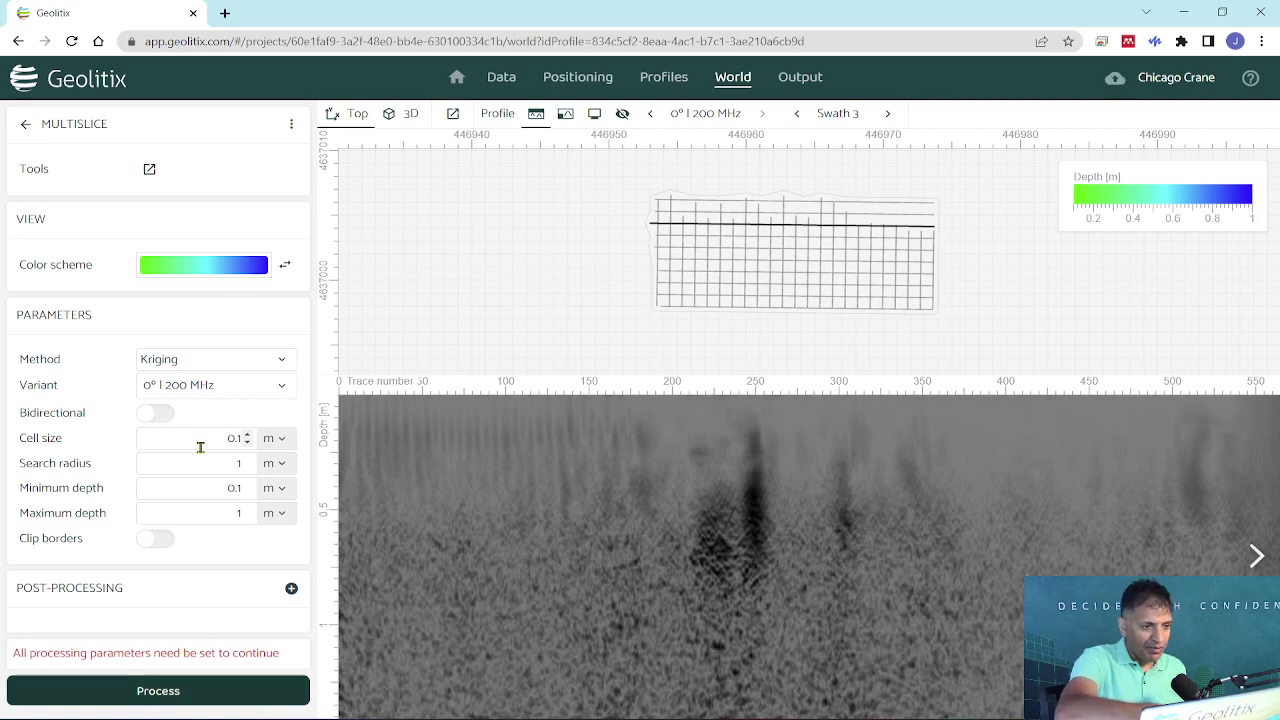
left_click(156, 538)
left_click(229, 696)
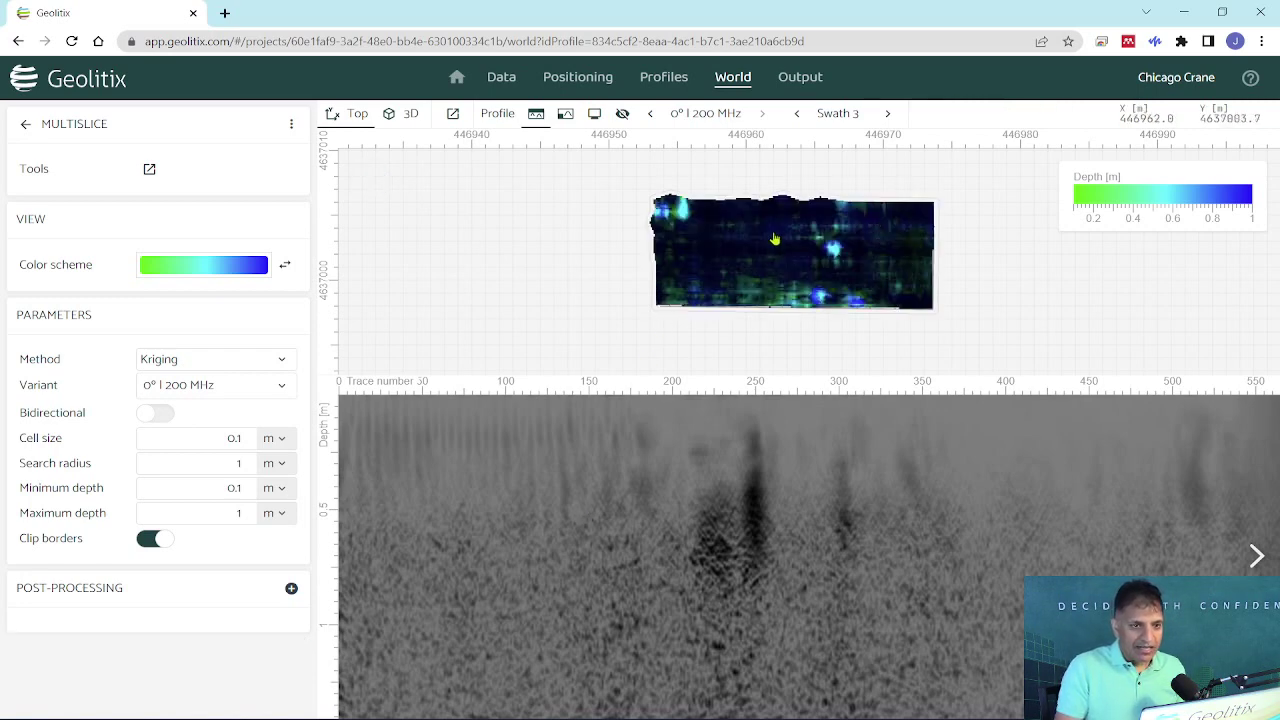
Hide the radargram profile panel and zoom the finished multislice depth map
left_click(622, 113)
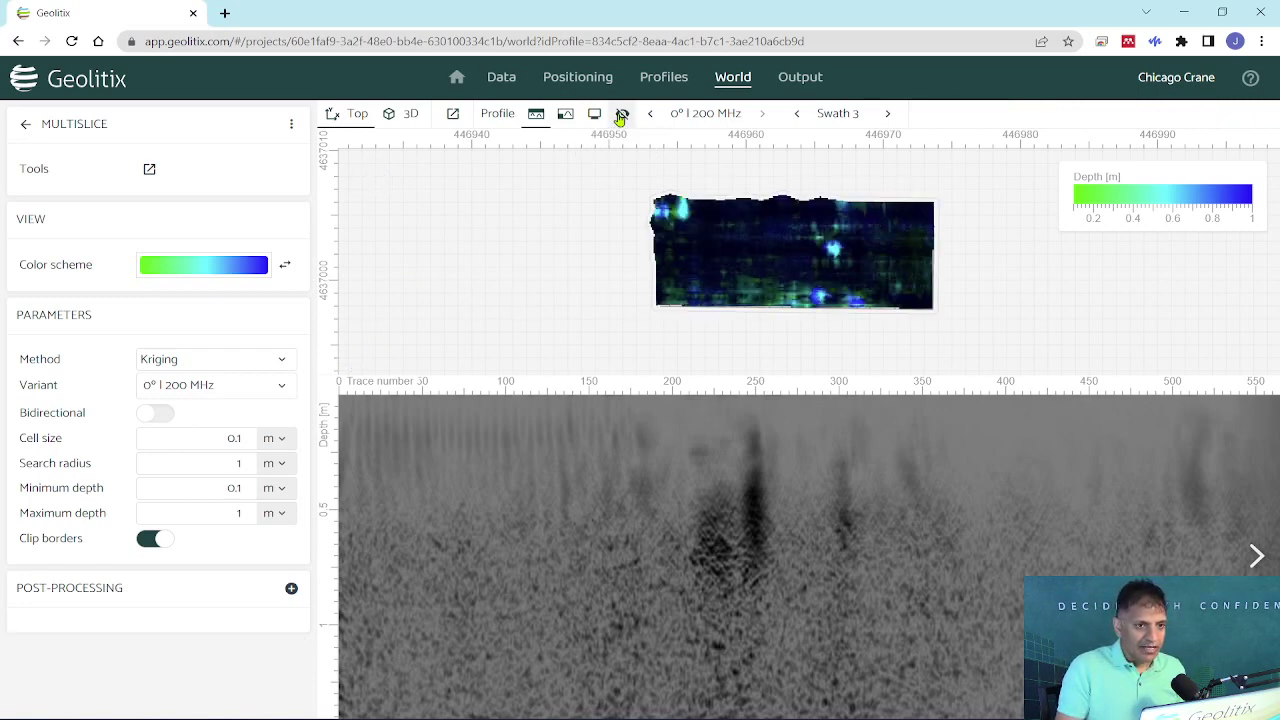
scroll(805, 405, "down", 2)
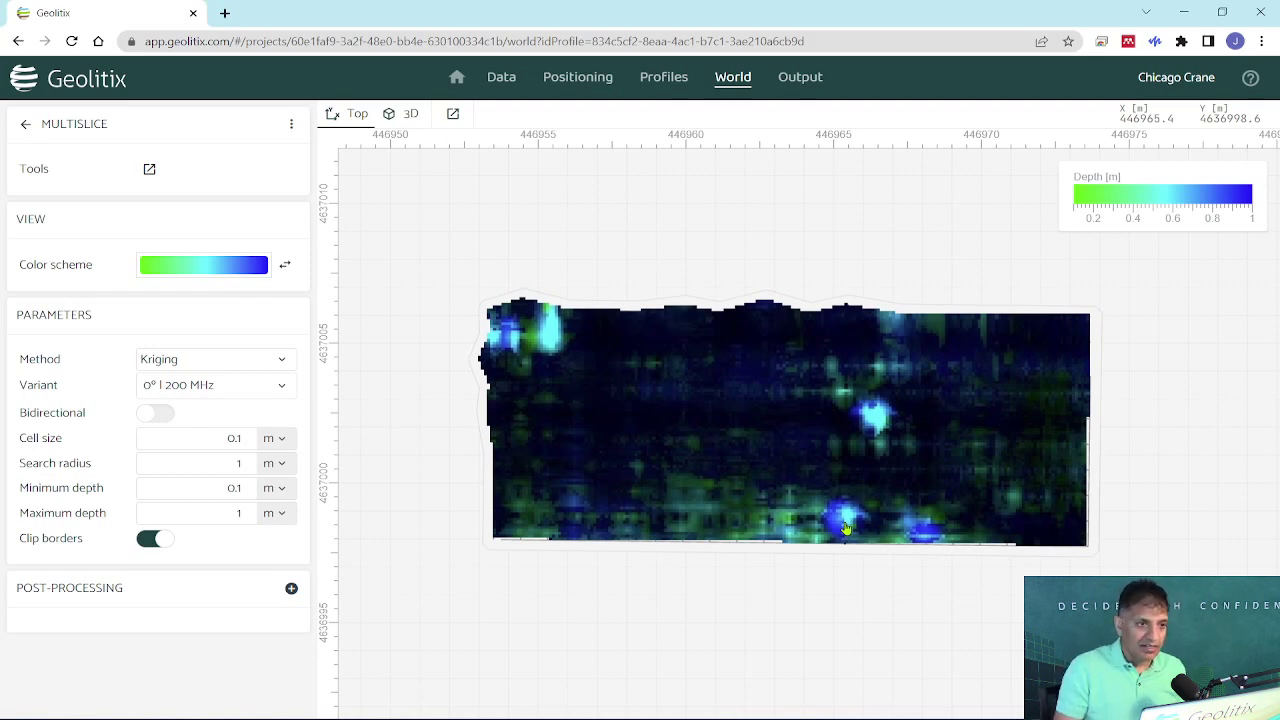
Switch the multislice to 3D and limit the displayed maximum depth to 3 m
left_click(409, 114)
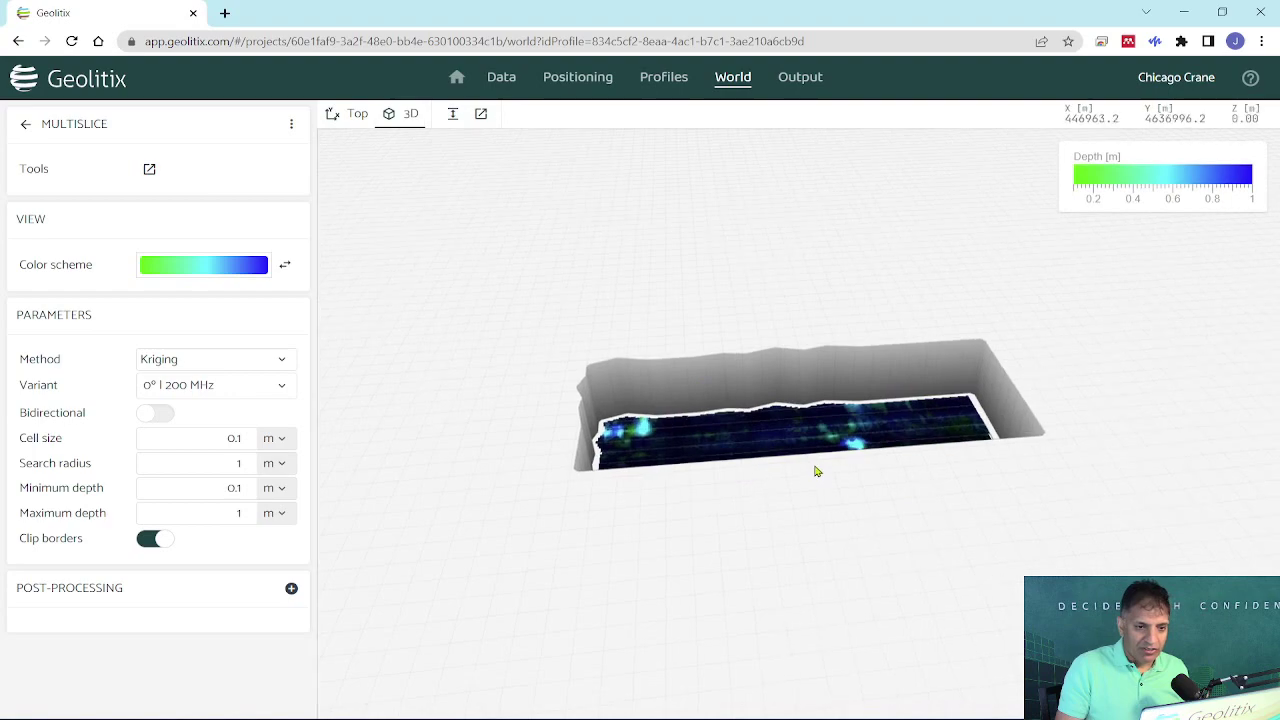
scroll(816, 471, "up", 5)
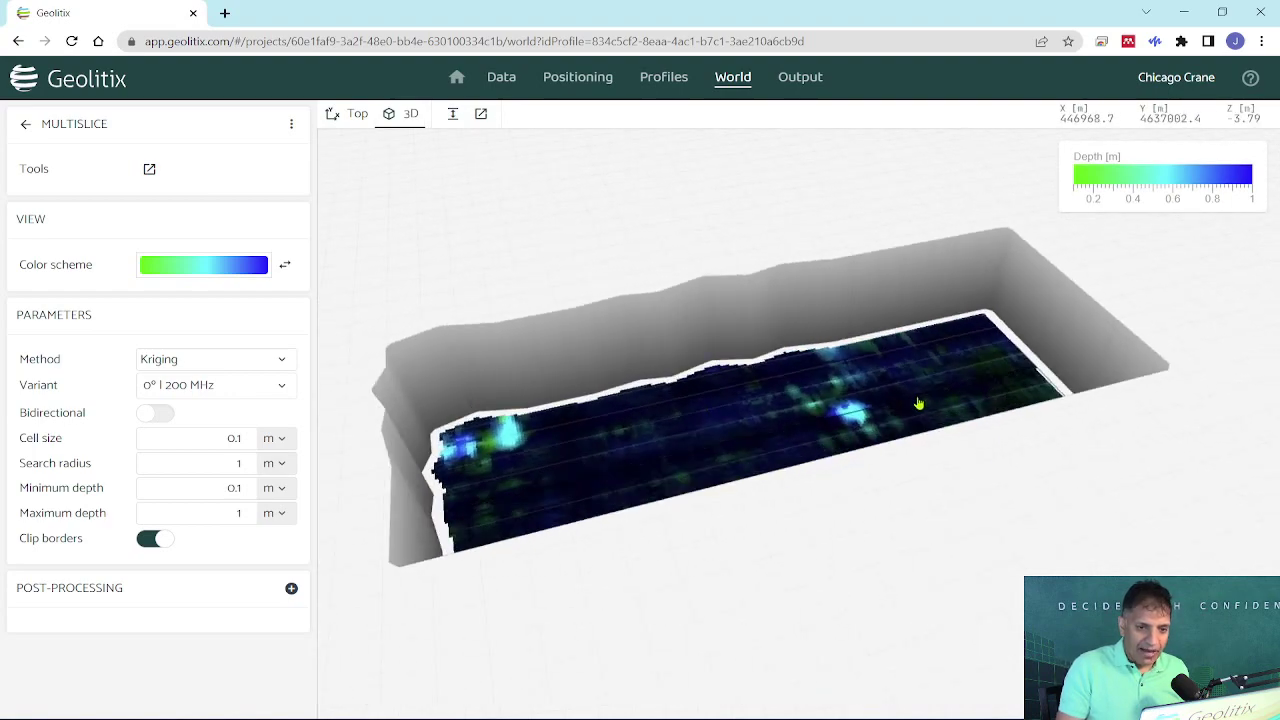
left_click(918, 403)
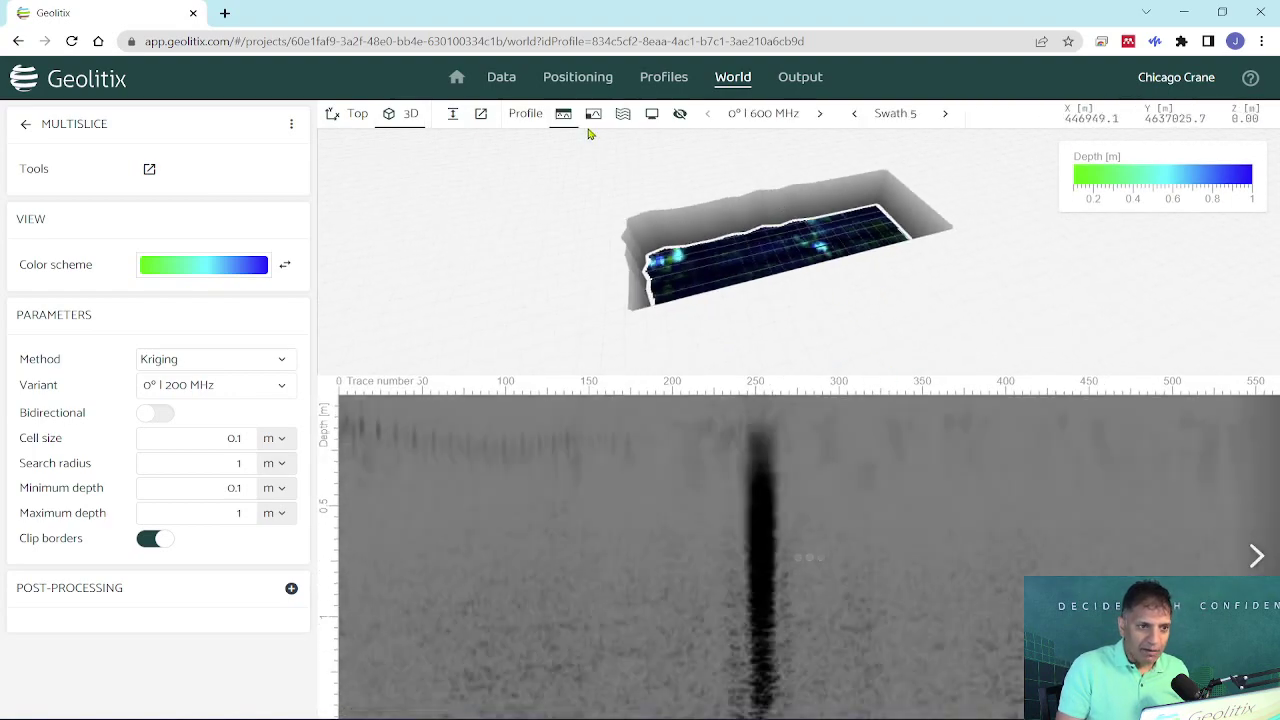
left_click(622, 114)
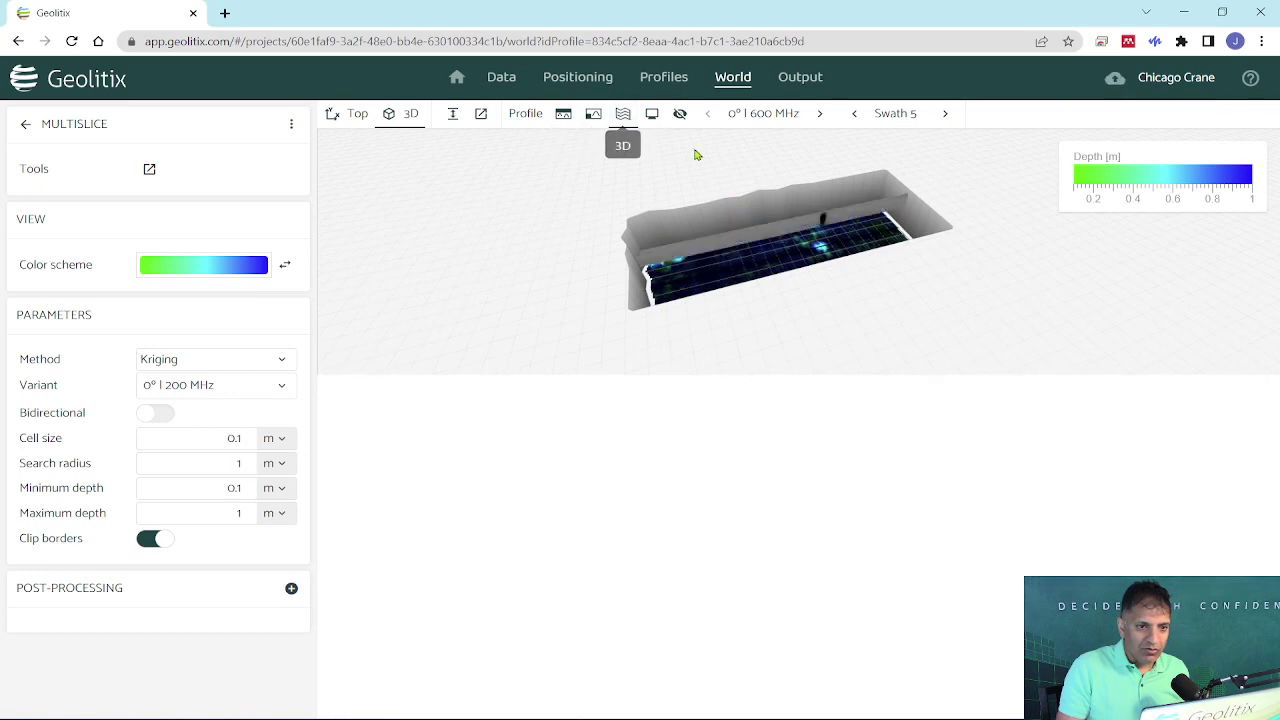
left_click_drag(919, 424, 980, 386)
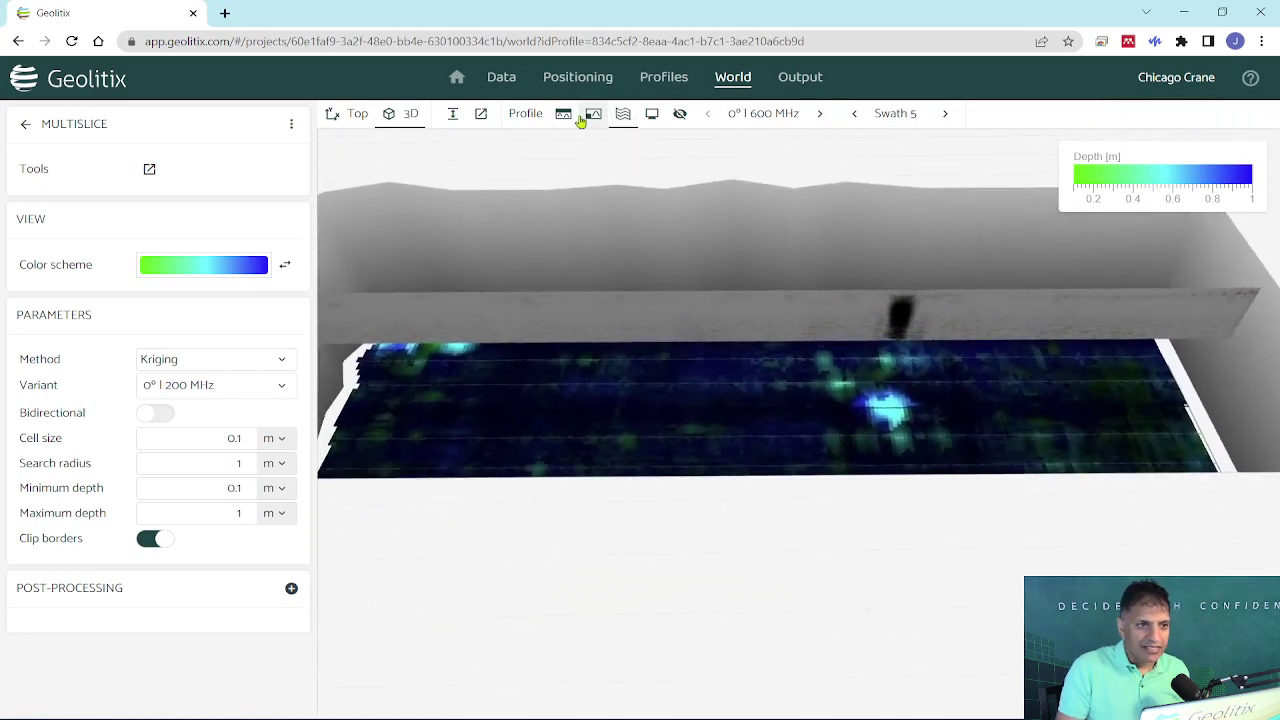
left_click(452, 114)
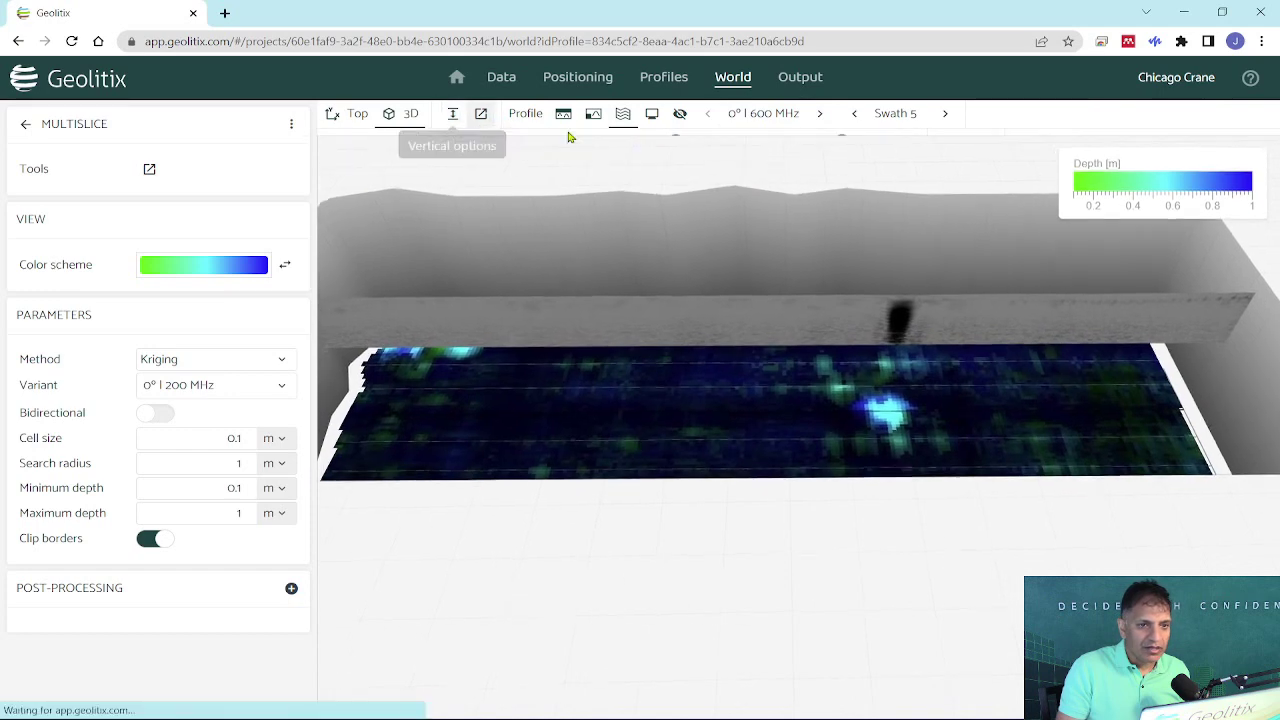
left_click_drag(676, 142, 624, 146)
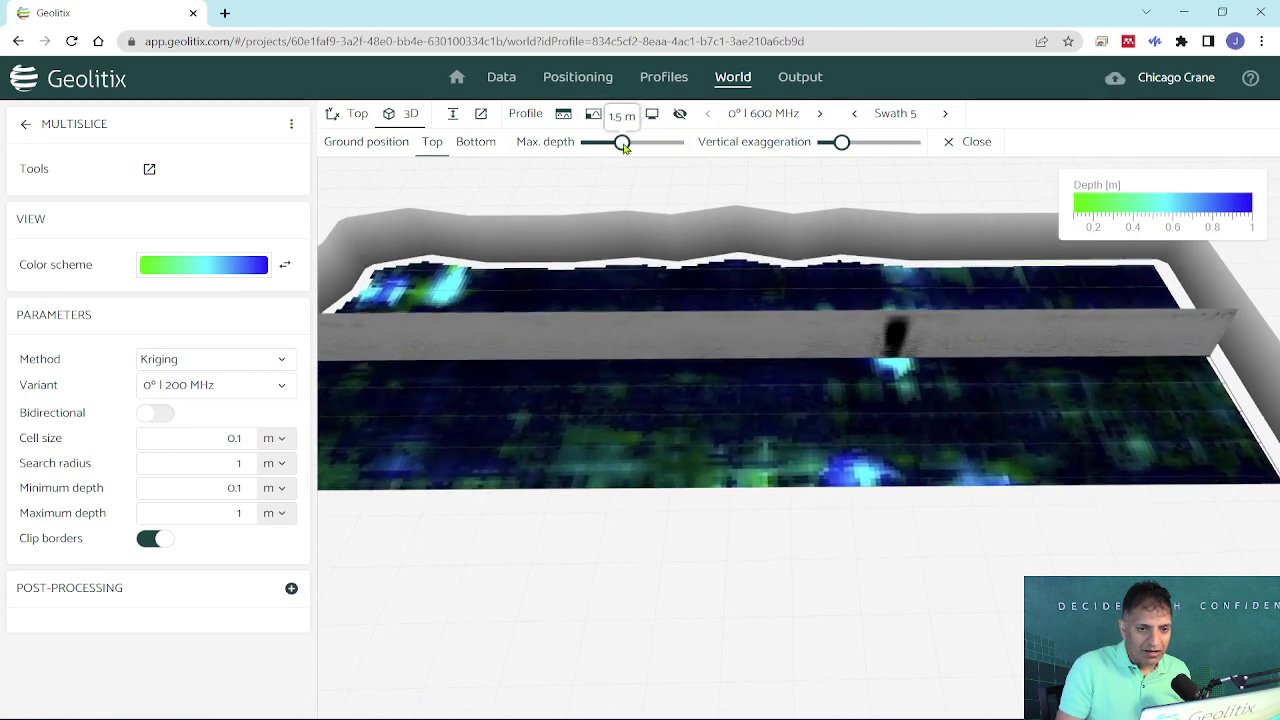
Add two crossing radargram profile walls through the central anomaly and orbit the view
left_click(935, 362)
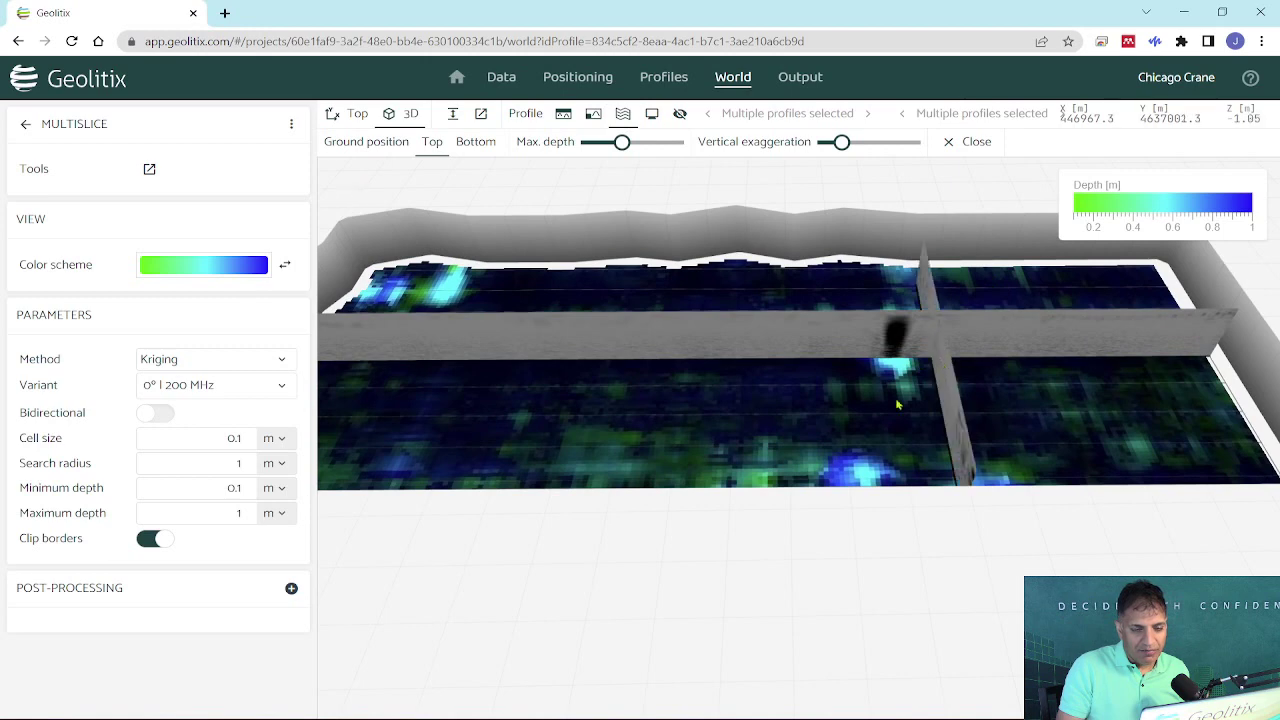
left_click_drag(941, 364, 1137, 354)
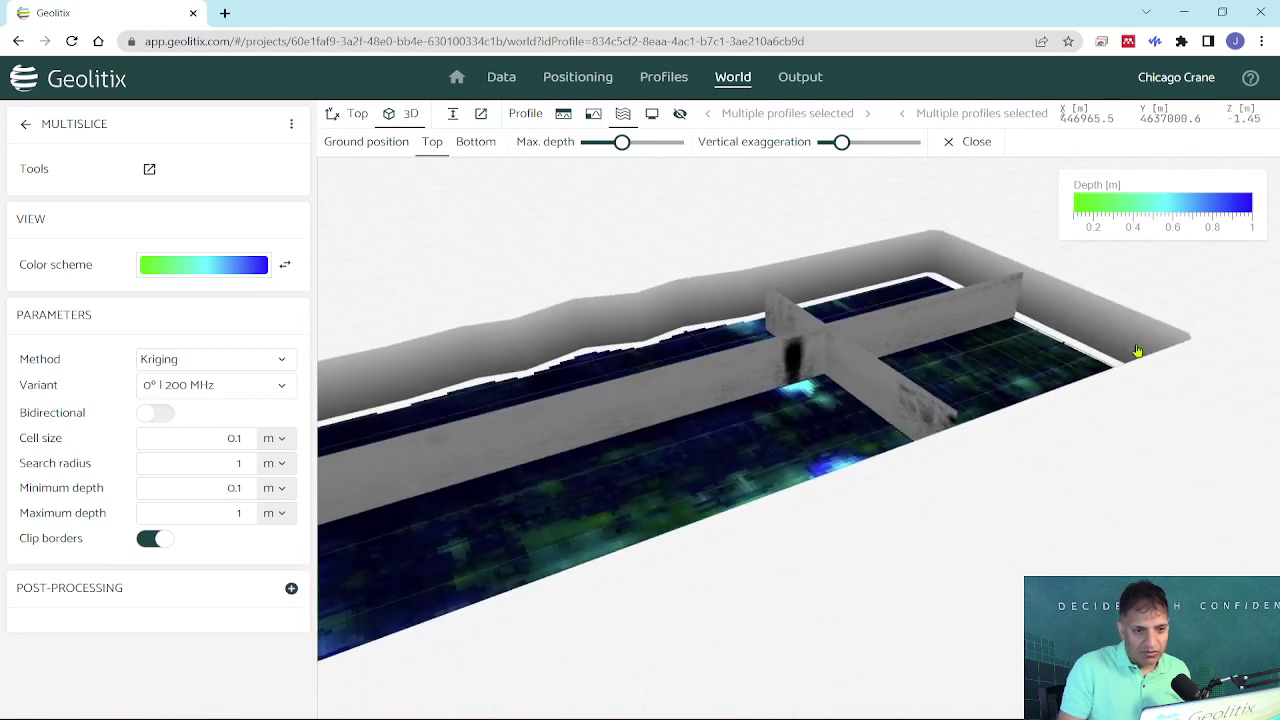
left_click(815, 440)
left_click_drag(829, 443, 537, 477)
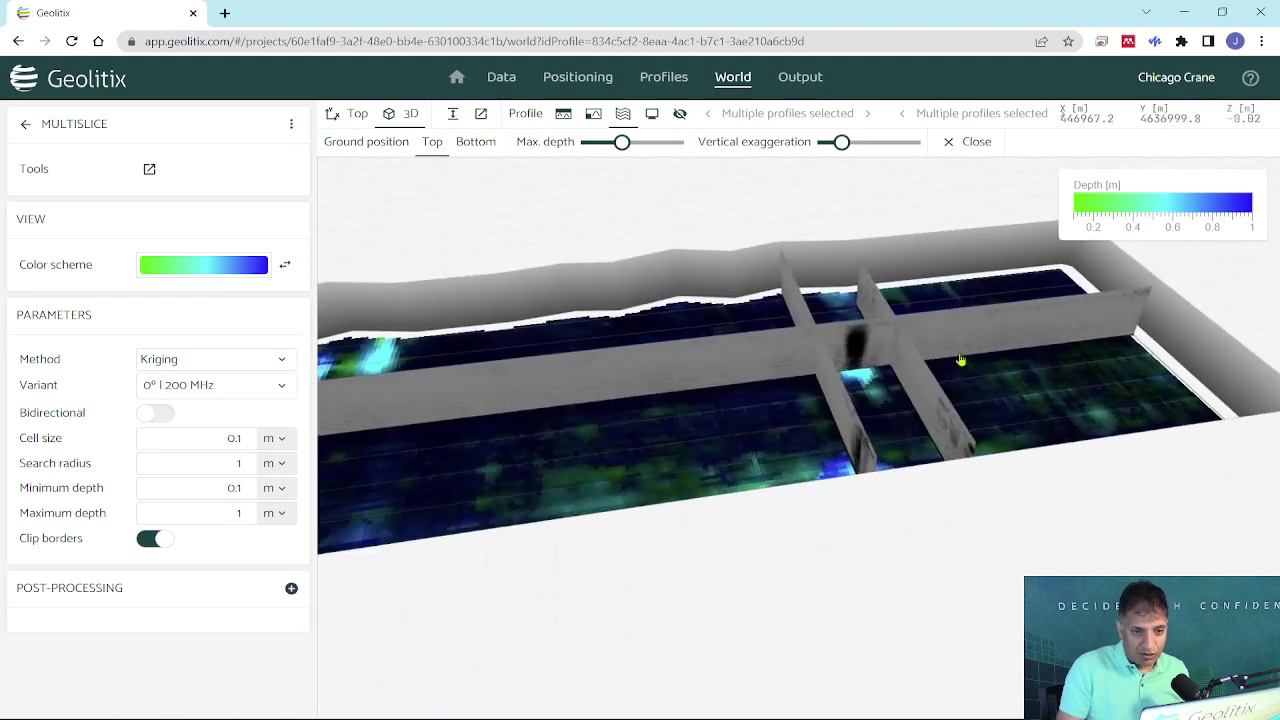
scroll(918, 354, "up", 3)
left_click_drag(920, 360, 917, 511)
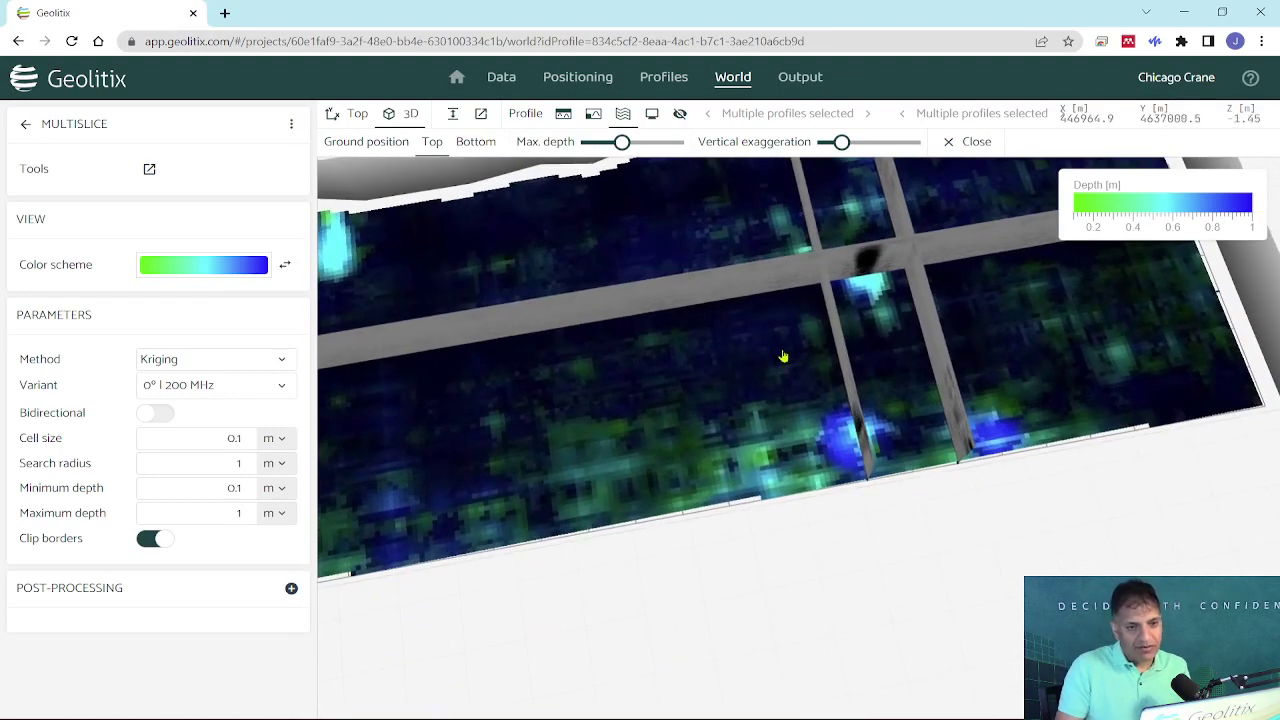
left_click_drag(726, 370, 909, 446)
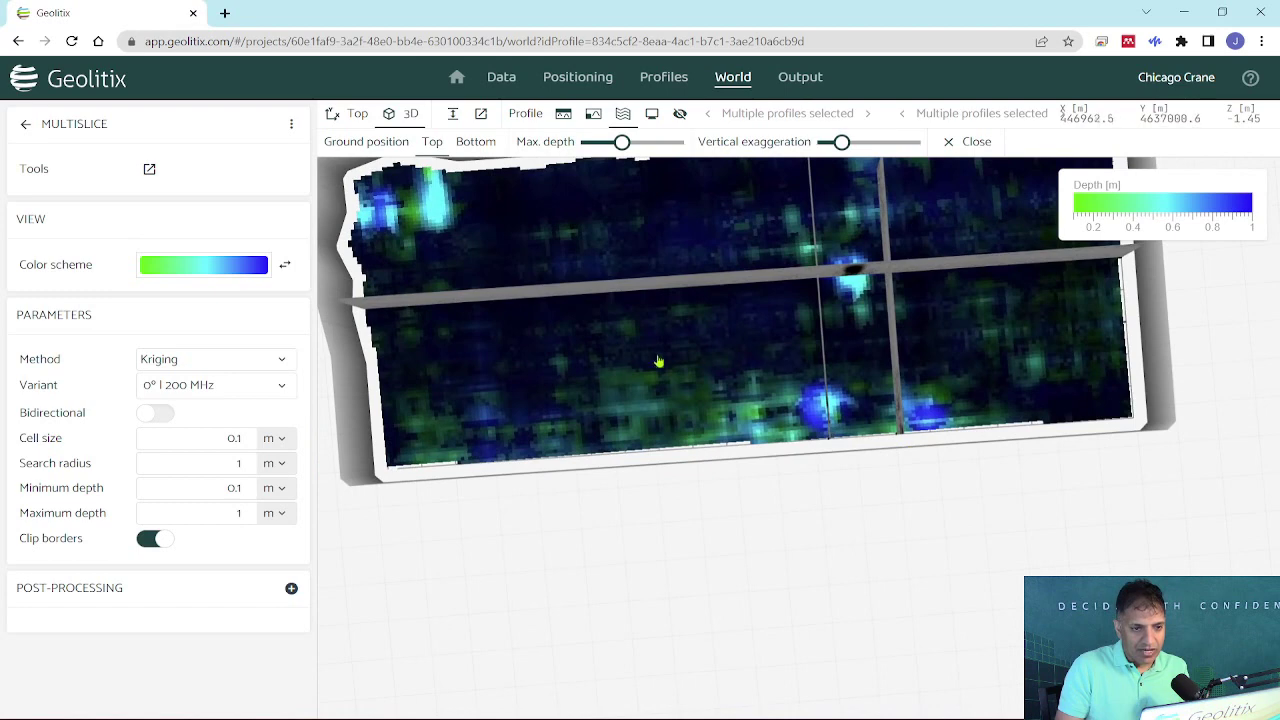
Return to Top plan view and turn on the Satellite image layer beneath the depth map
left_click(360, 115)
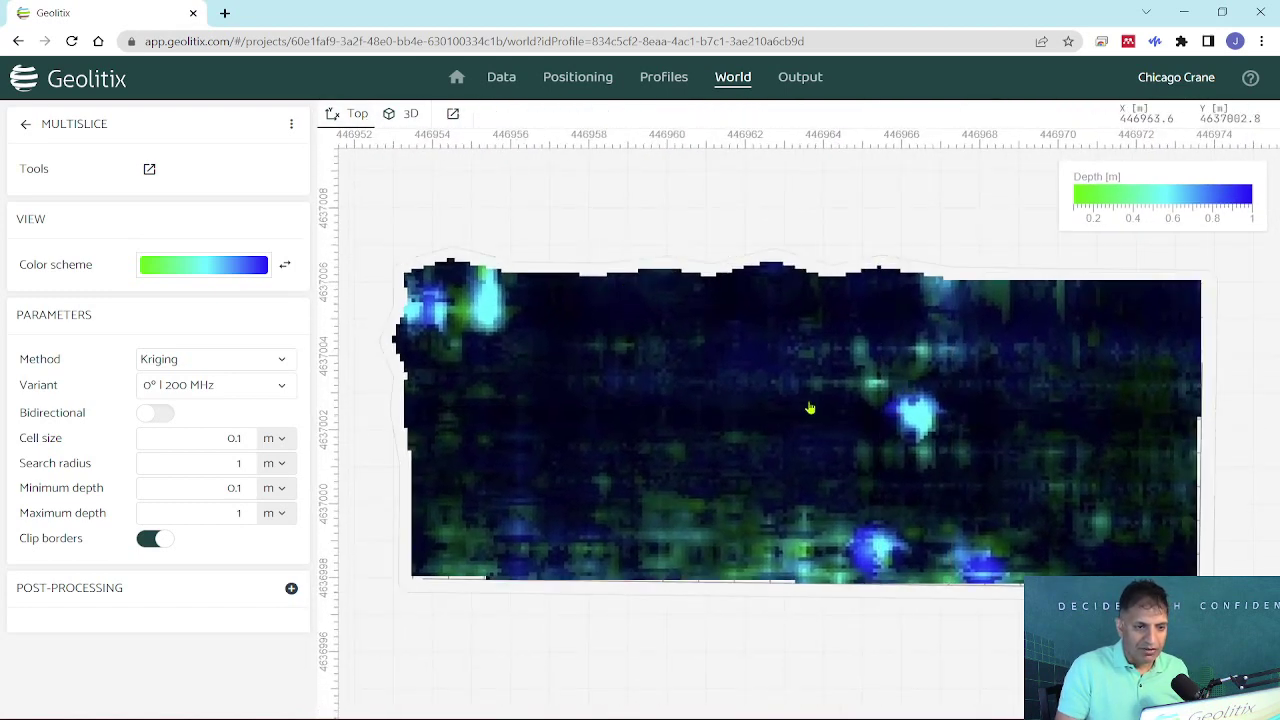
left_click(25, 123)
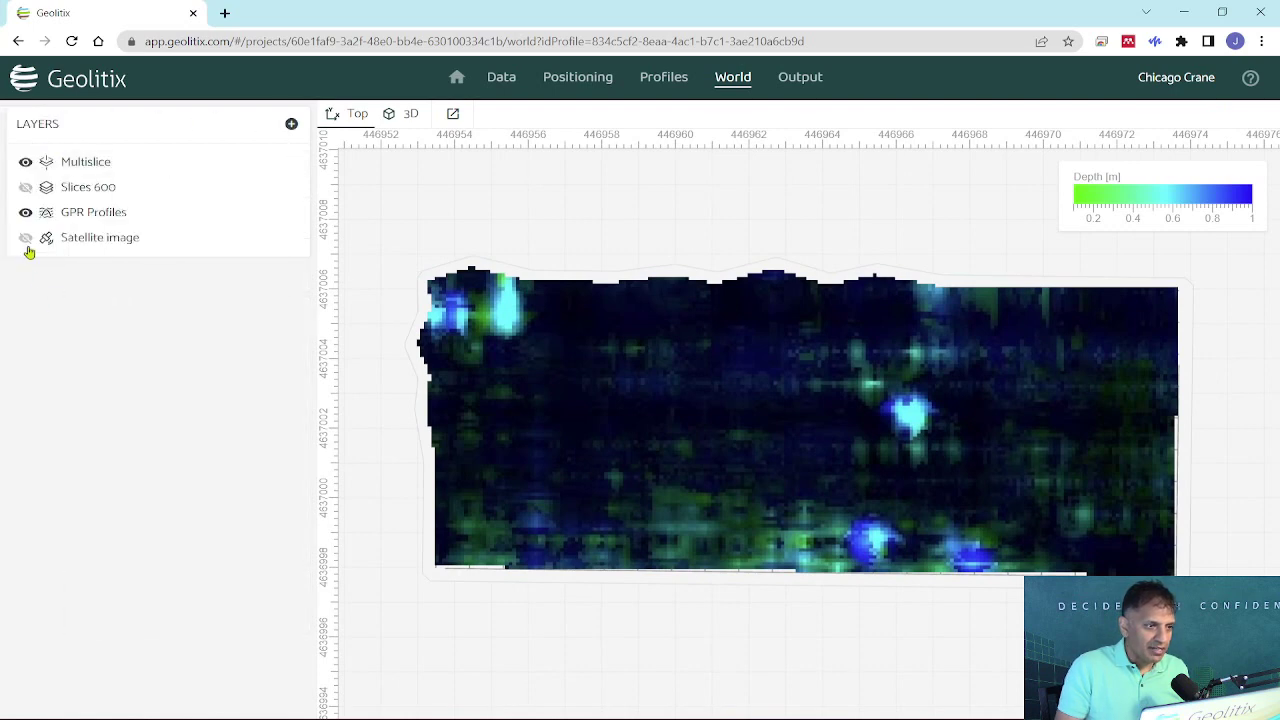
left_click(25, 237)
scroll(800, 417, "down", 2)
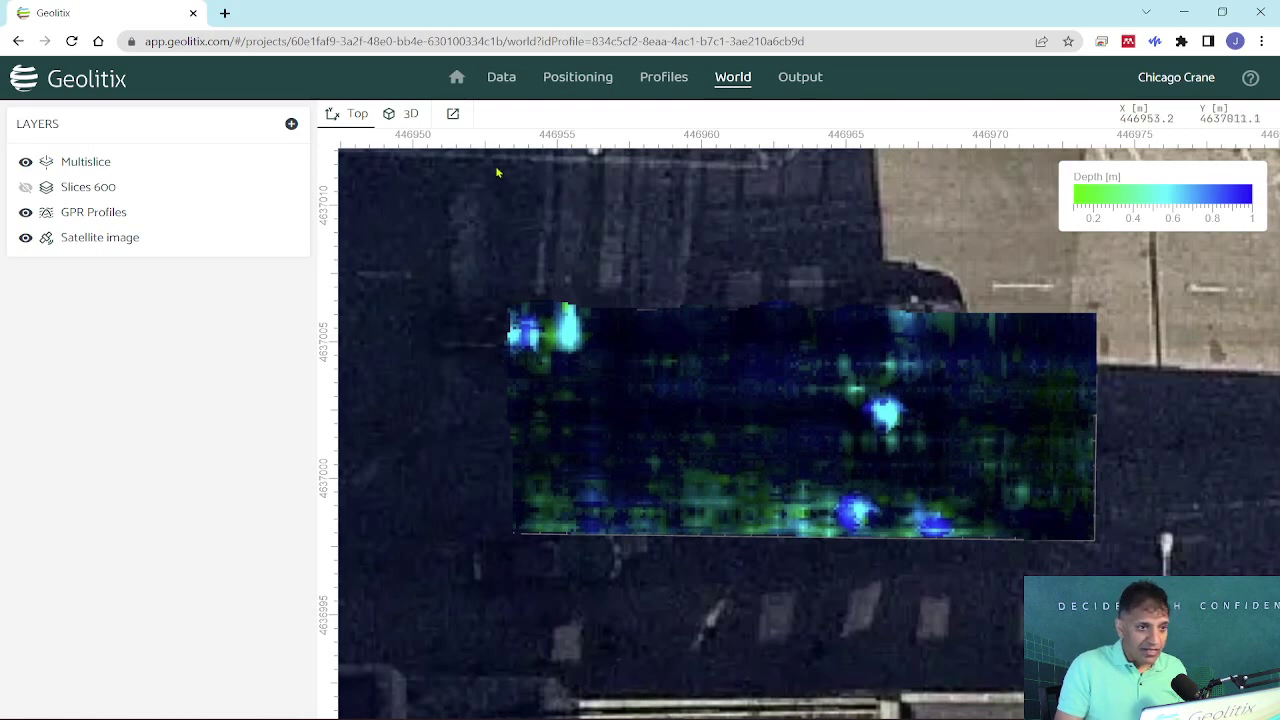
left_click(455, 118)
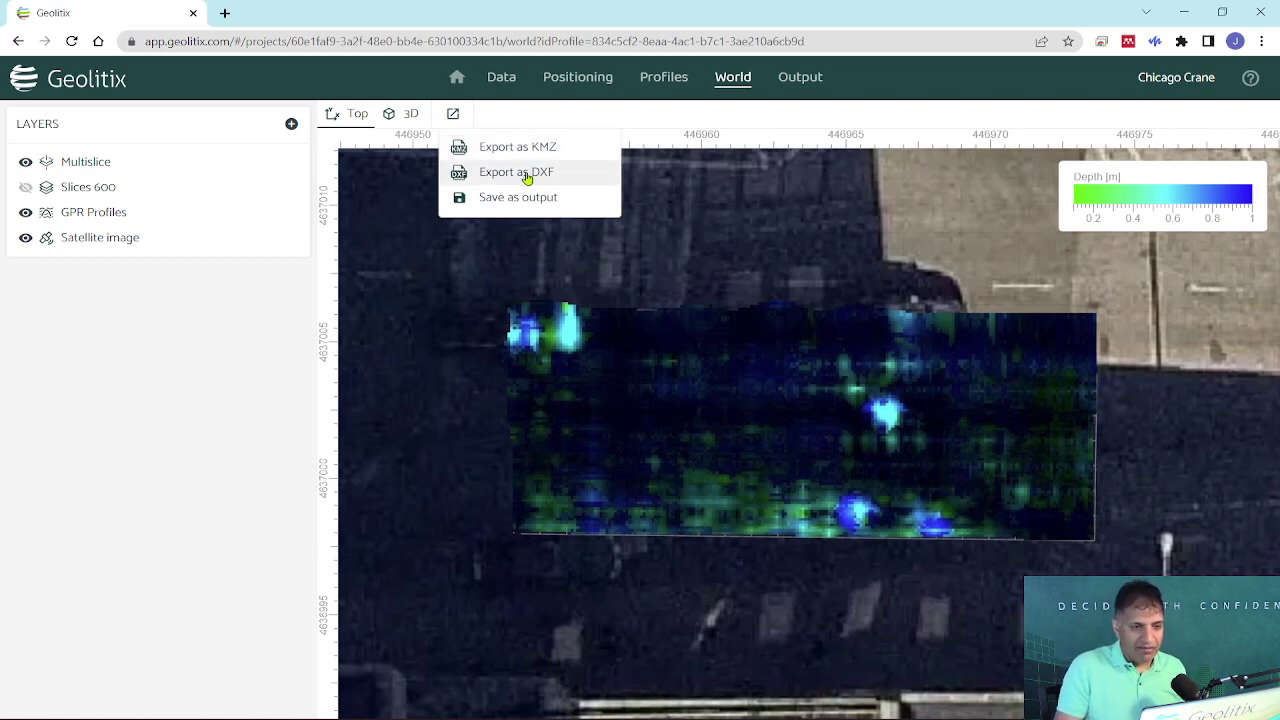
left_click(616, 119)
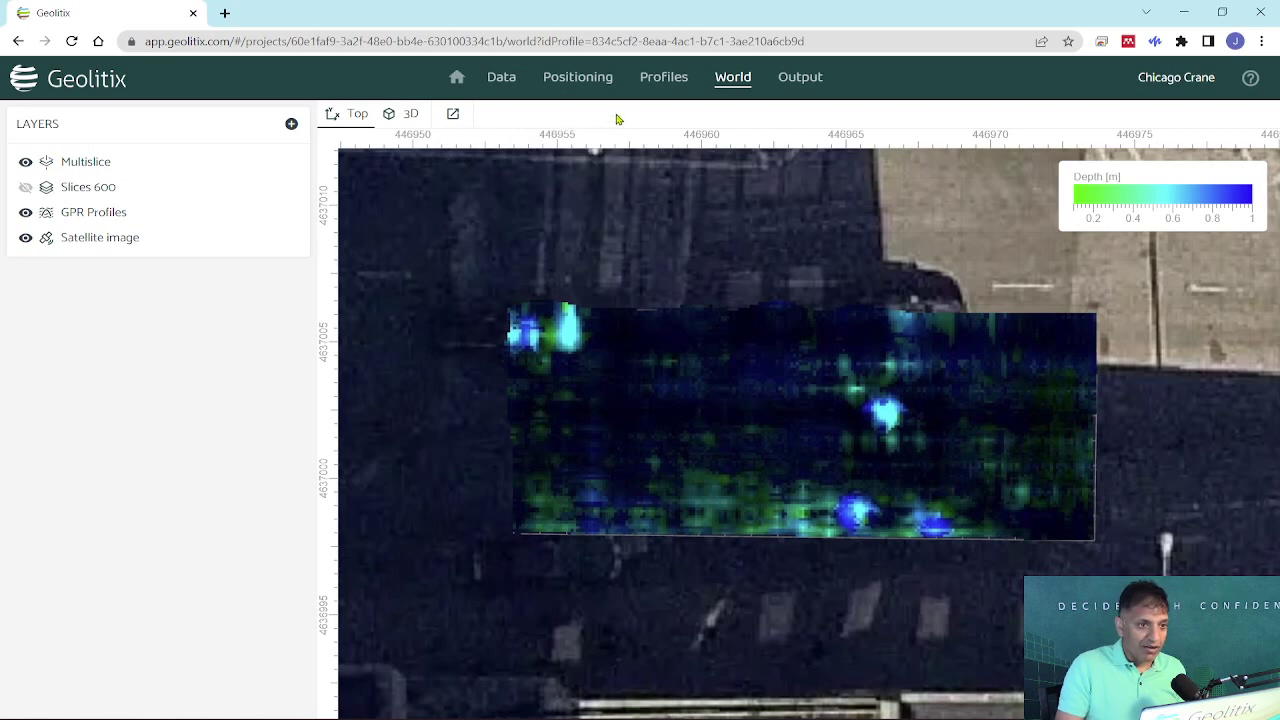